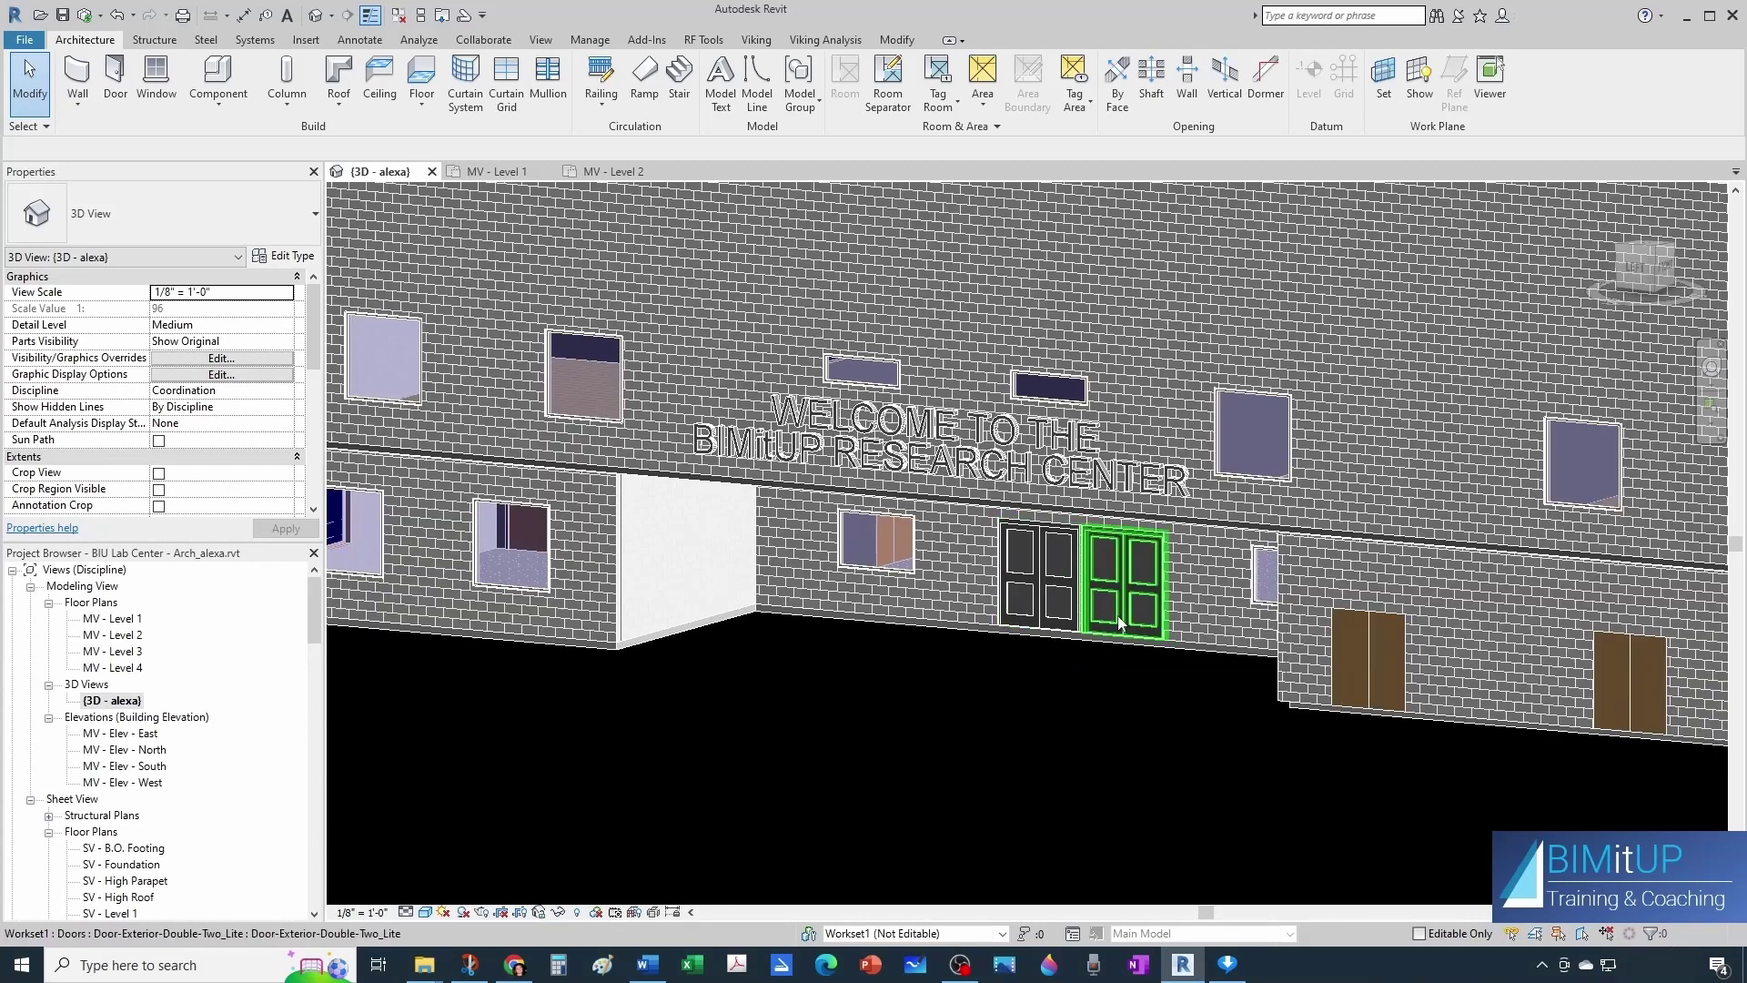
Orbit and zoom the 3D view to see the building's other side.
scroll(1092, 619, down, 5)
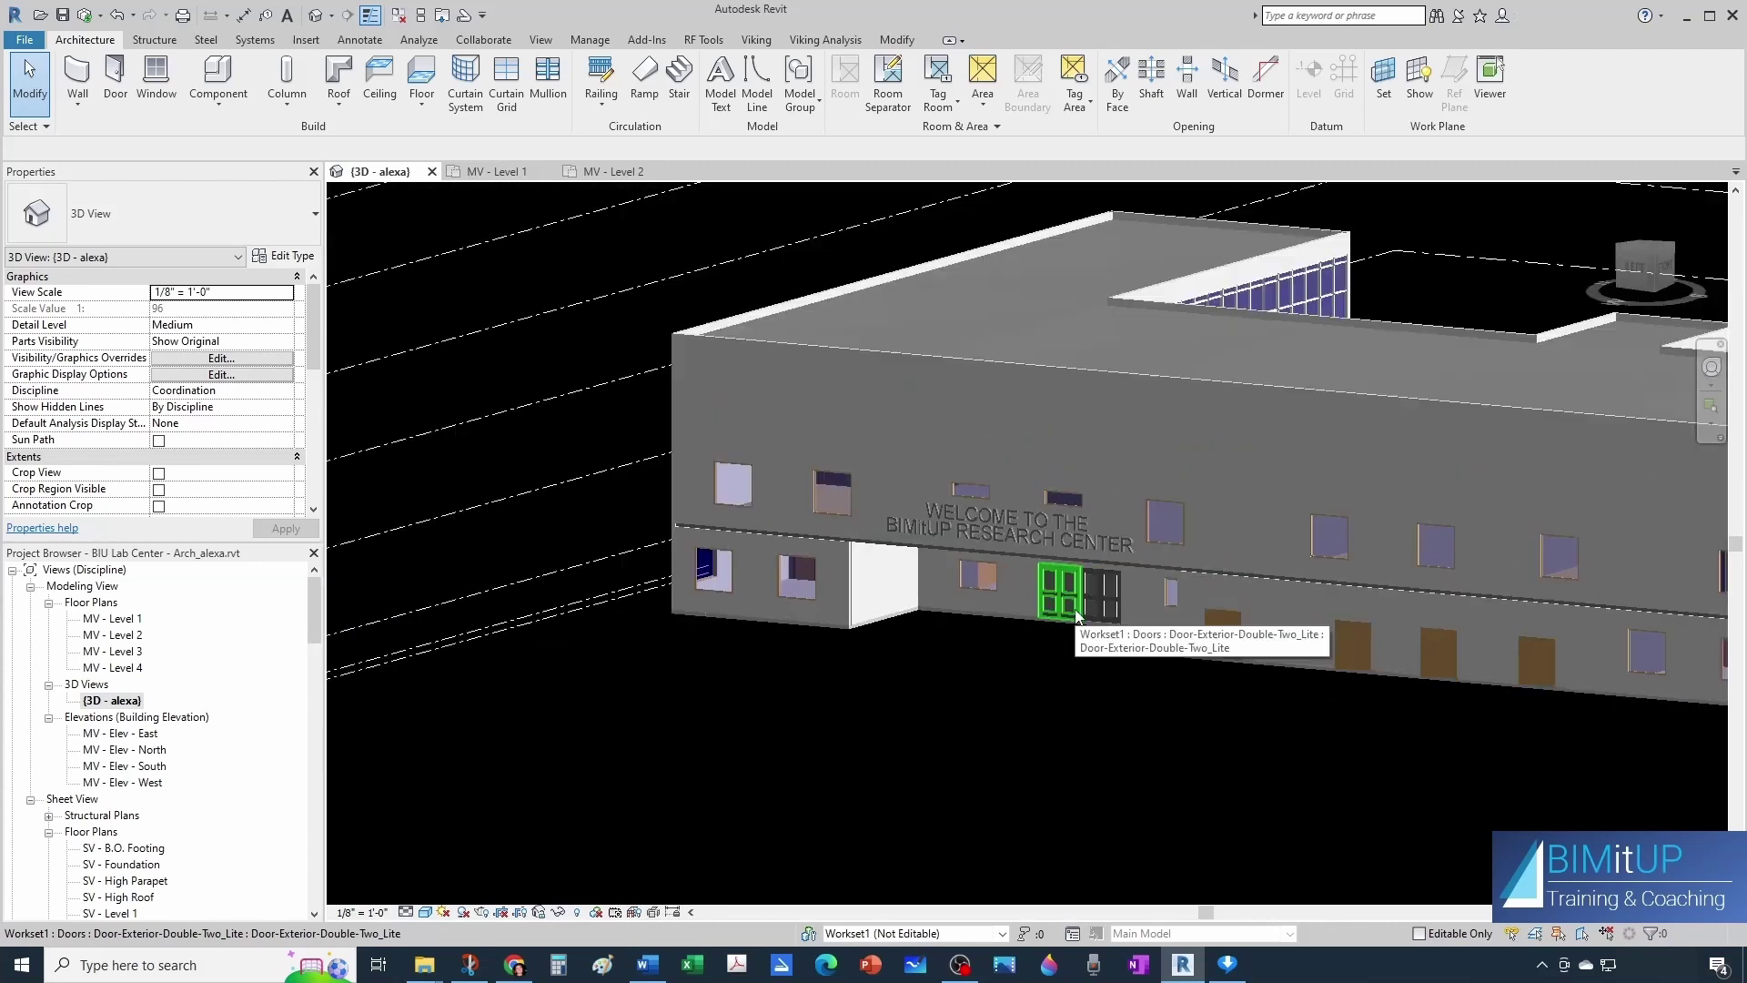
shift+middle_drag(1077, 617, 1536, 555)
scroll(1536, 556, up, 6)
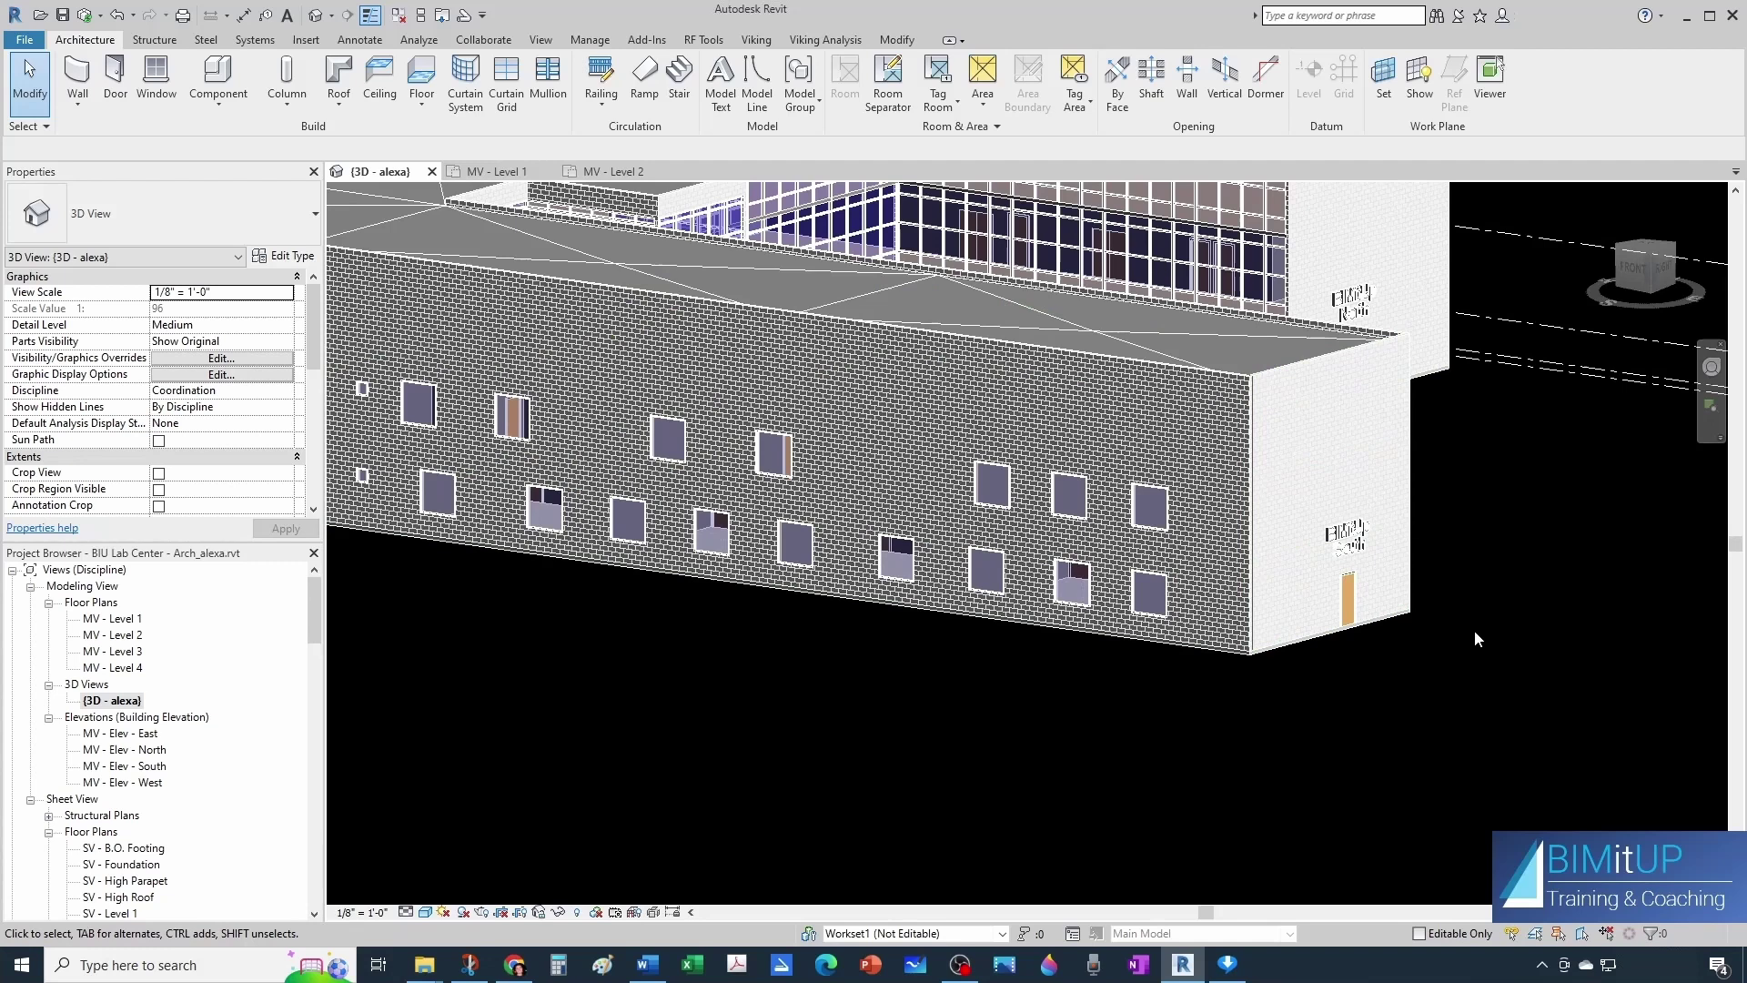
Inspect the building's end wall, then switch to the MV - Level 1 floor plan.
click(1399, 466)
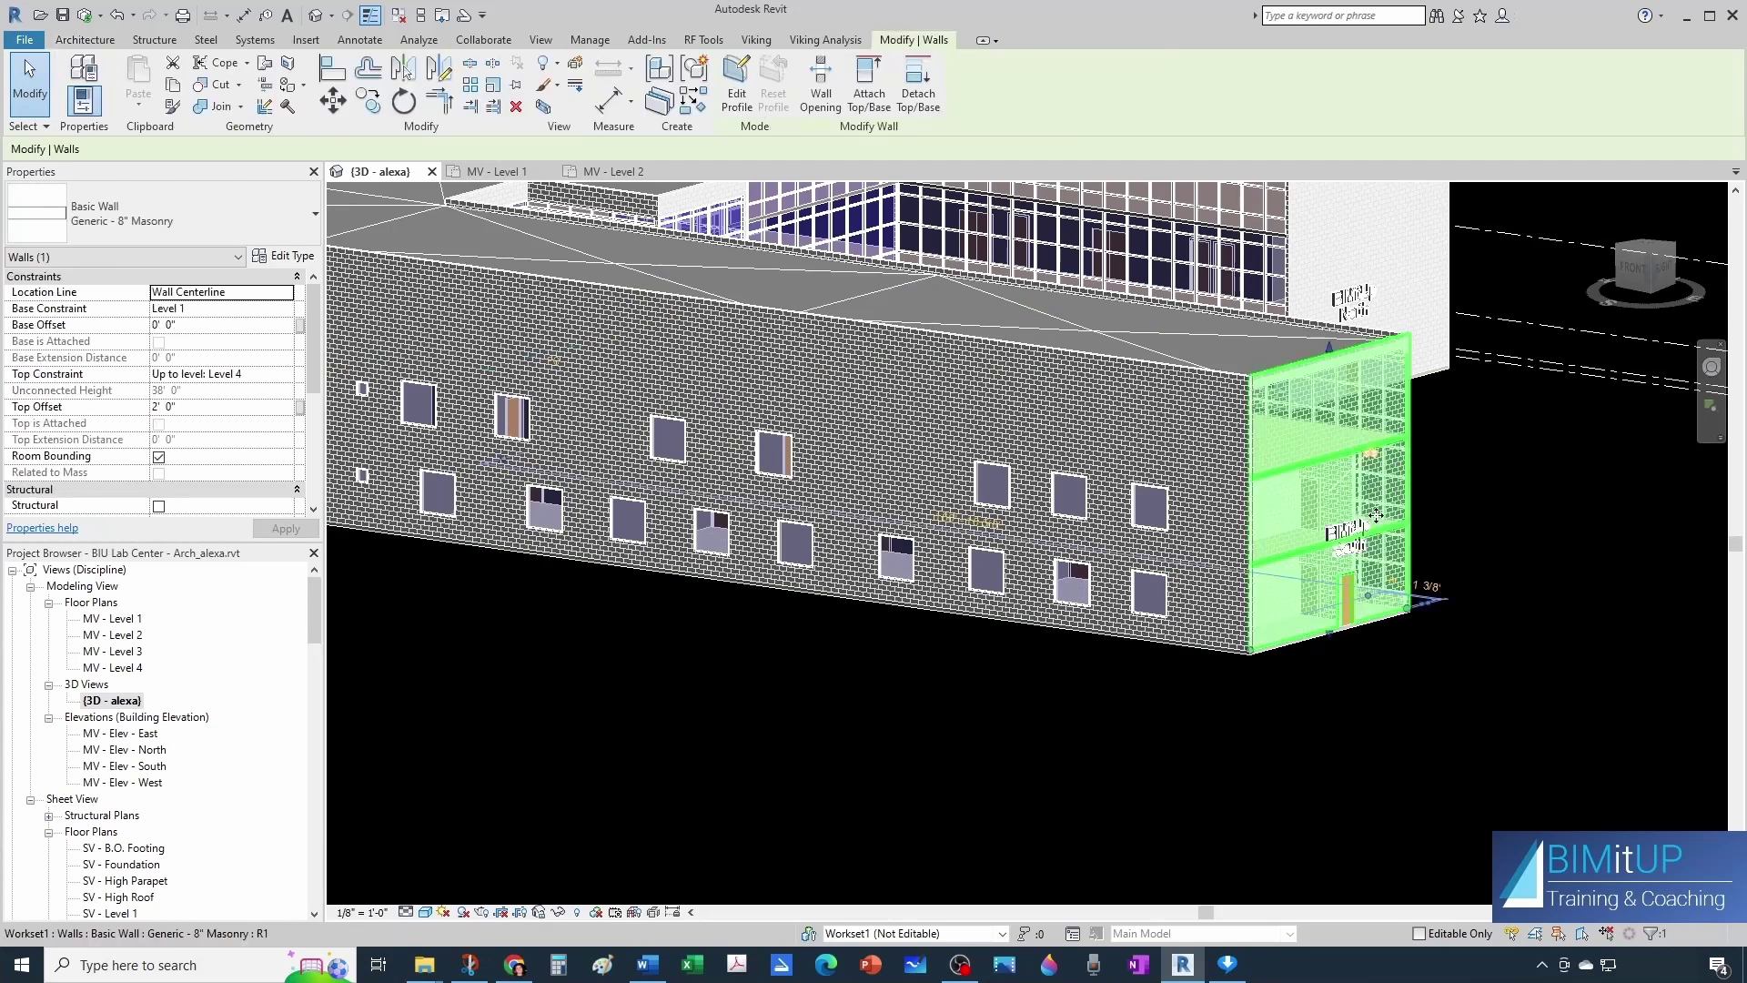
shift+middle_drag(1399, 466, 1333, 619)
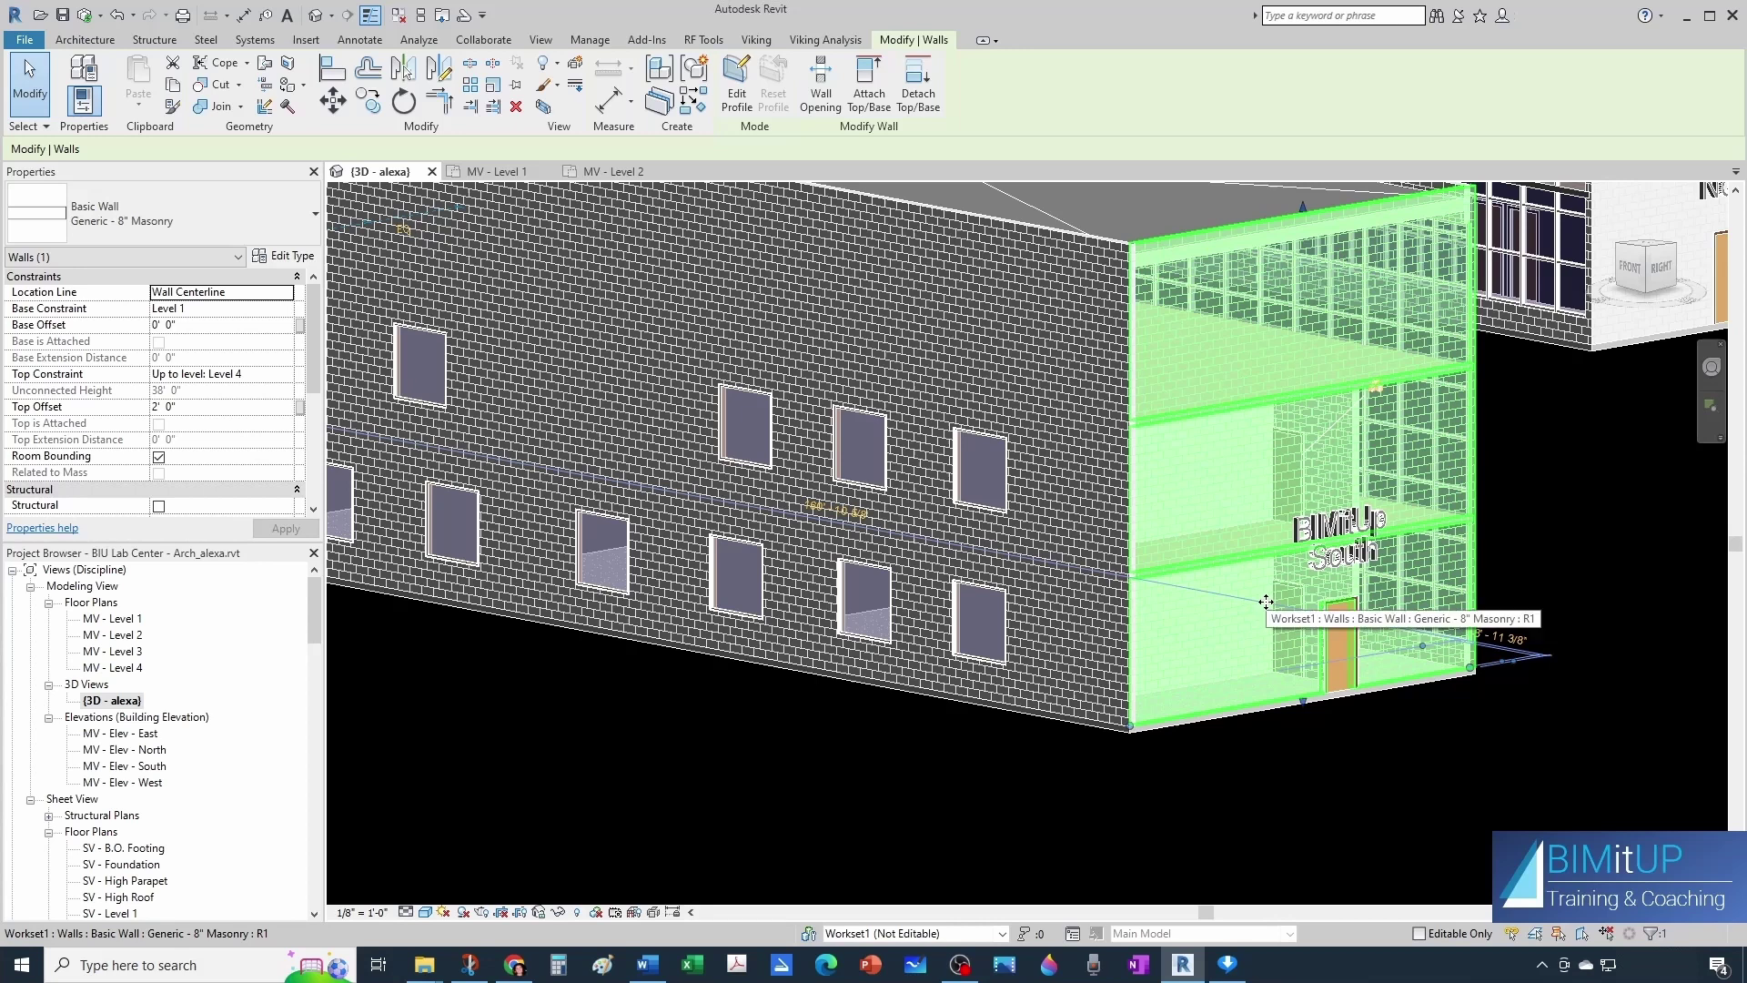
key(Escape)
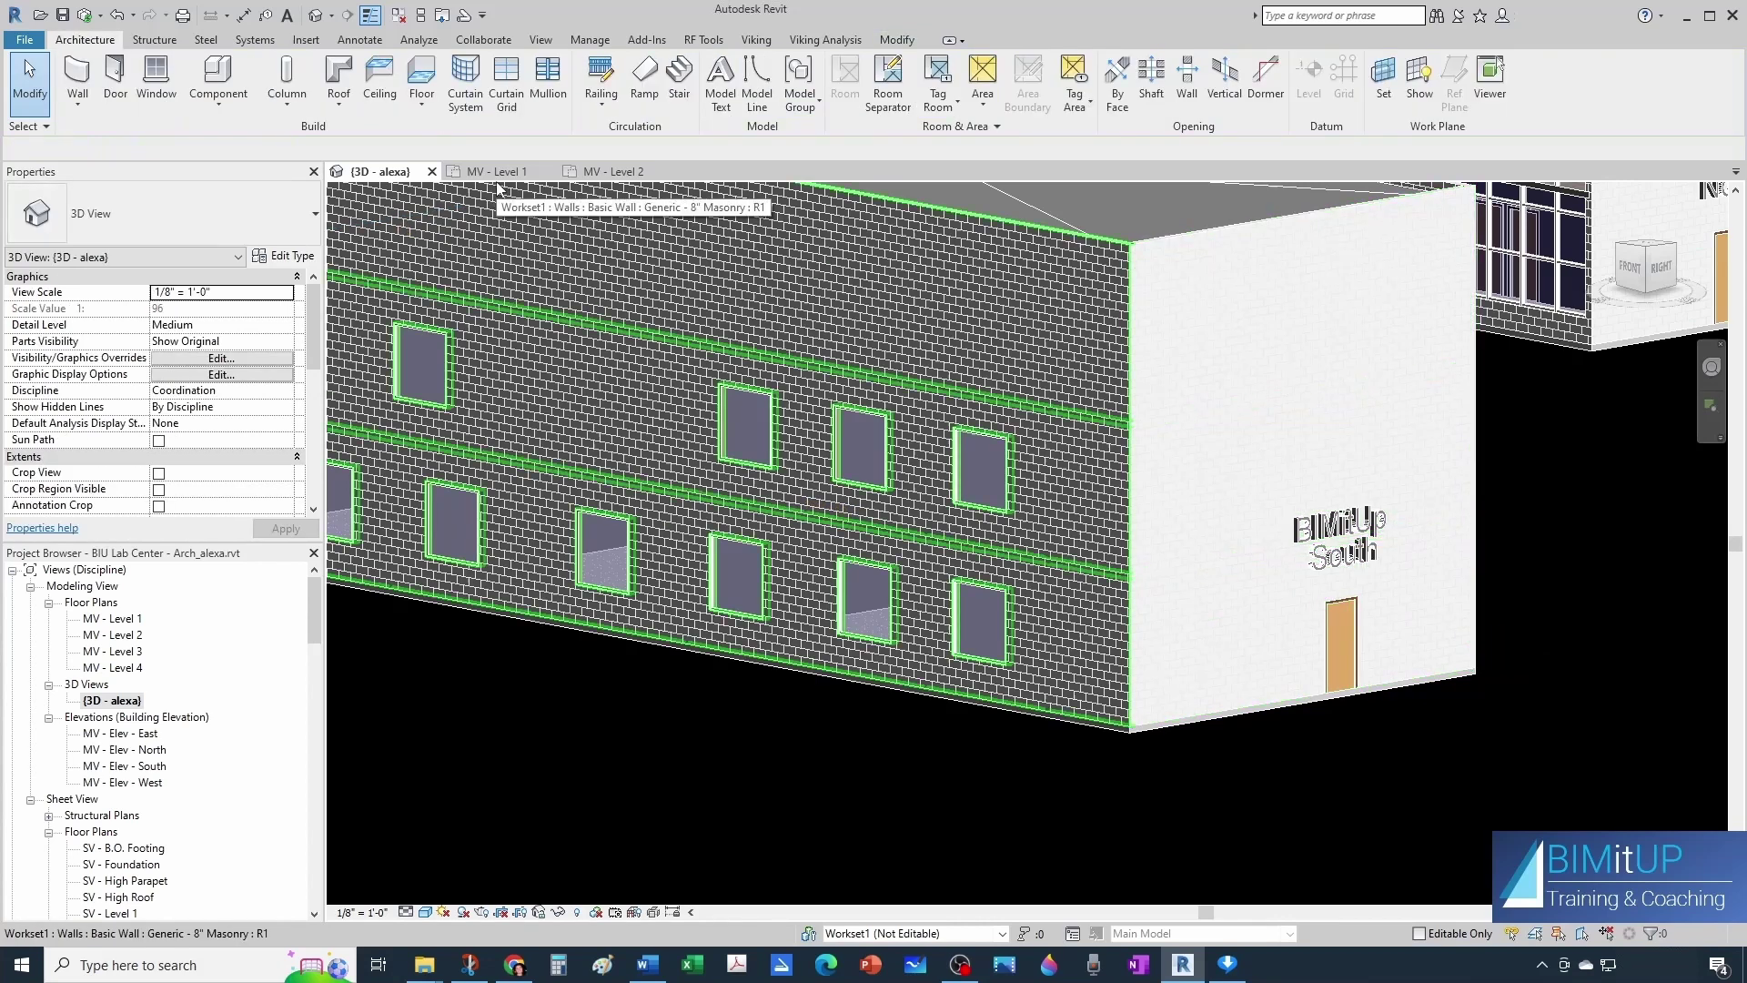
click(496, 171)
Zoom the Level 1 plan onto Stair room 101 and start a building section.
scroll(1174, 560, up, 5)
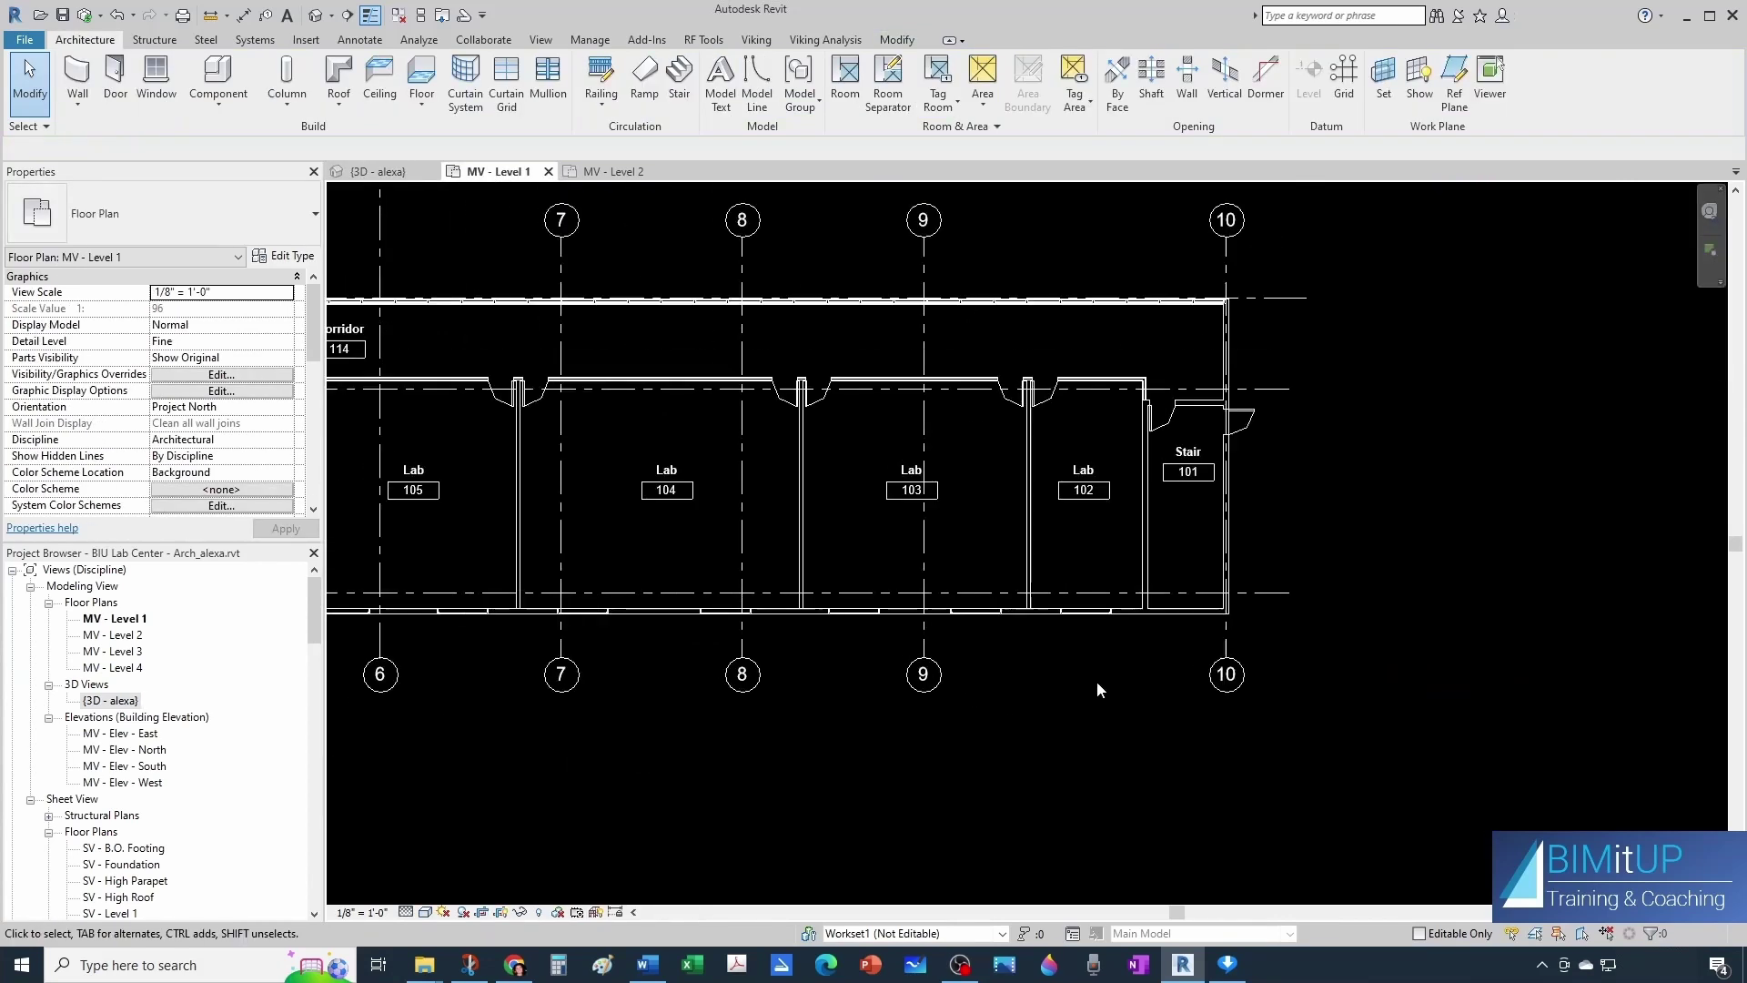
scroll(1072, 381, up, 1)
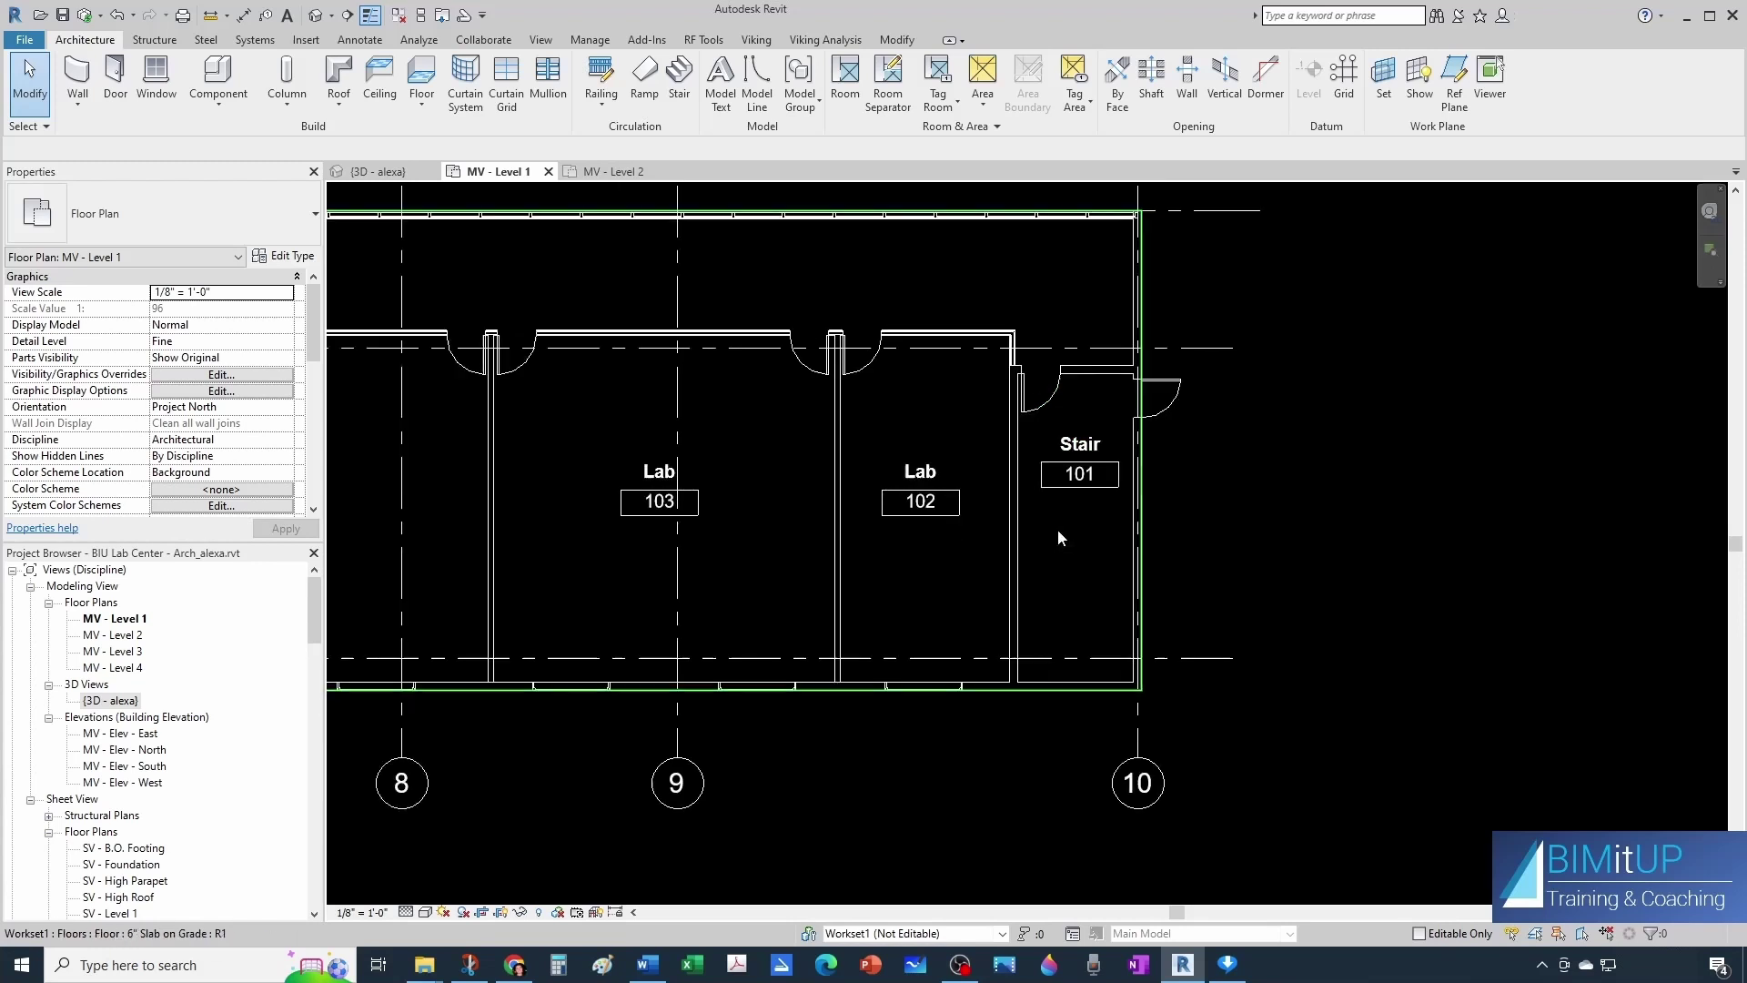
scroll(1057, 528, down, 1)
click(347, 19)
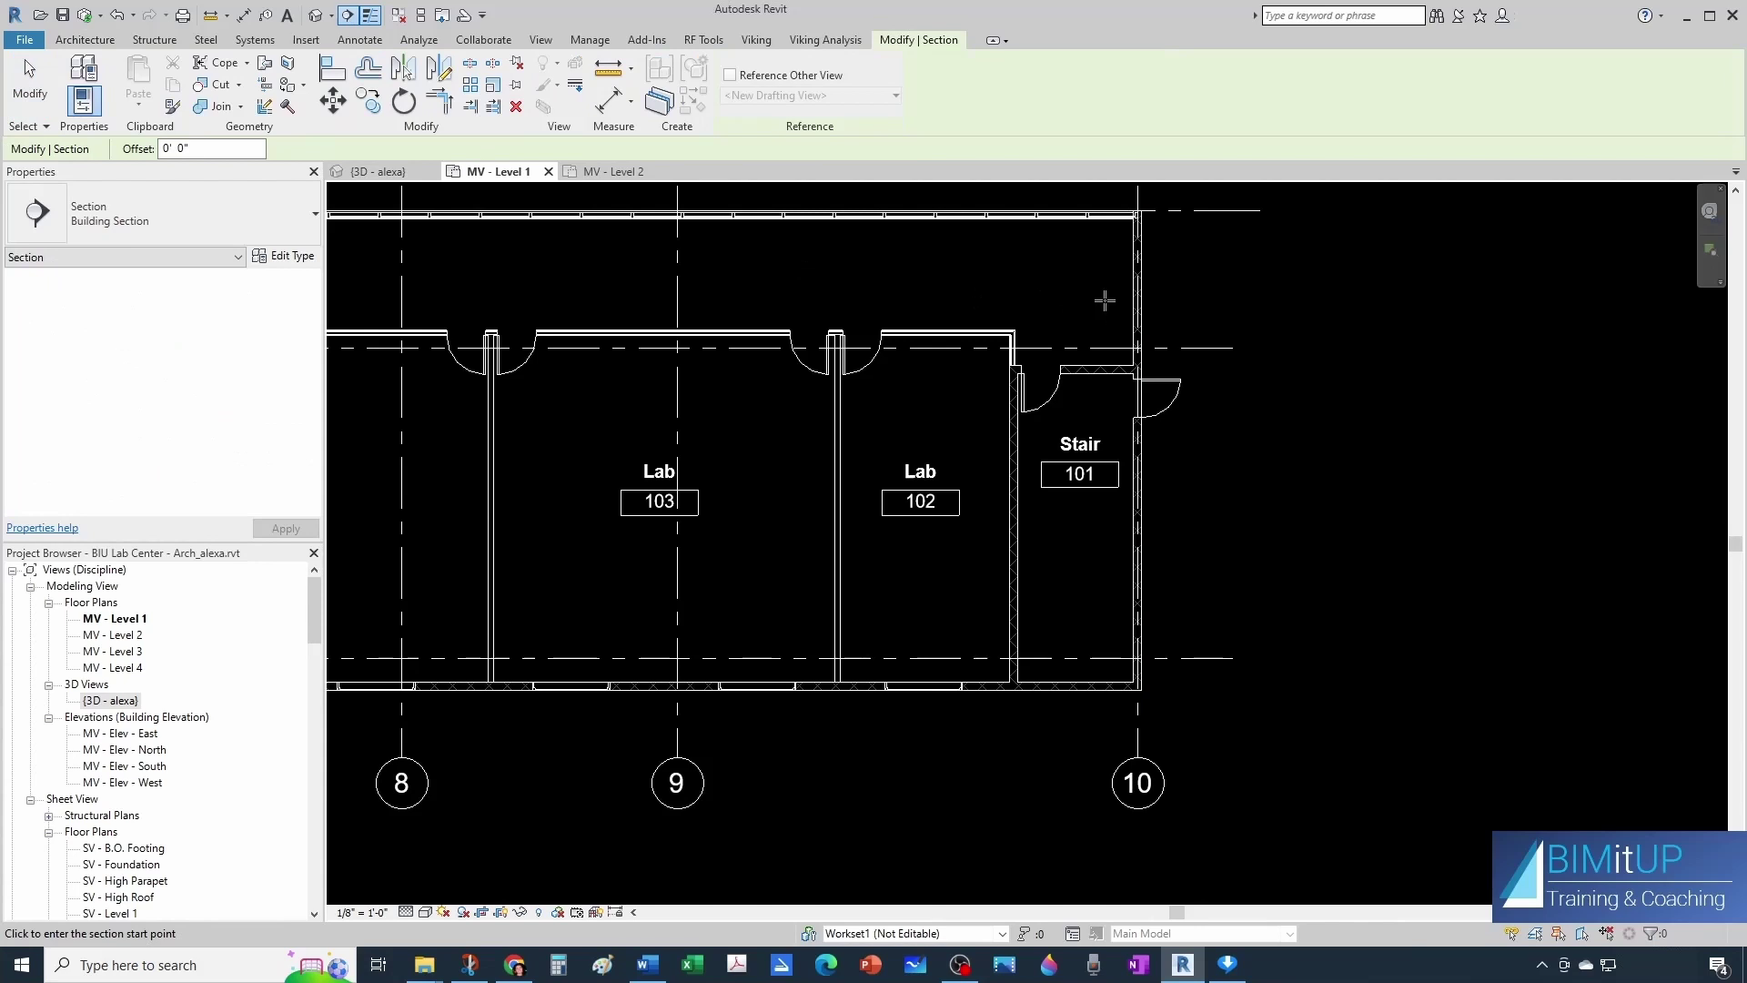
Draw a flipped vertical section line through Stair room 101.
click(1104, 298)
click(1101, 750)
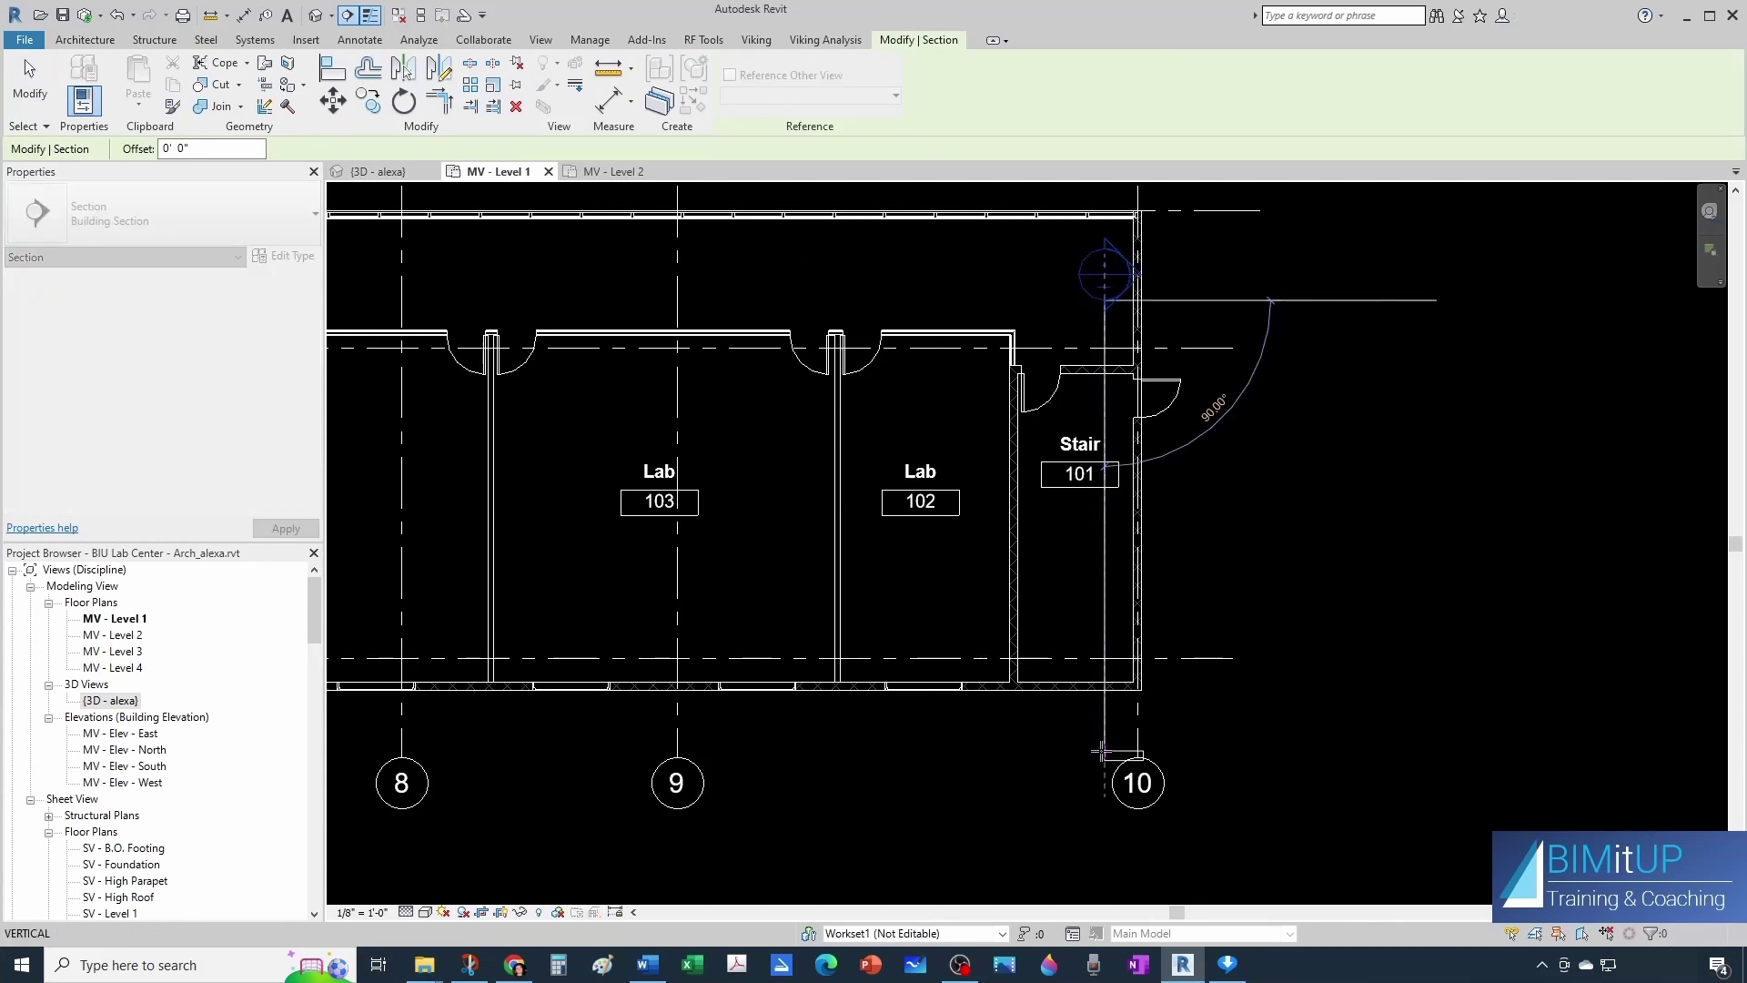
click(1060, 330)
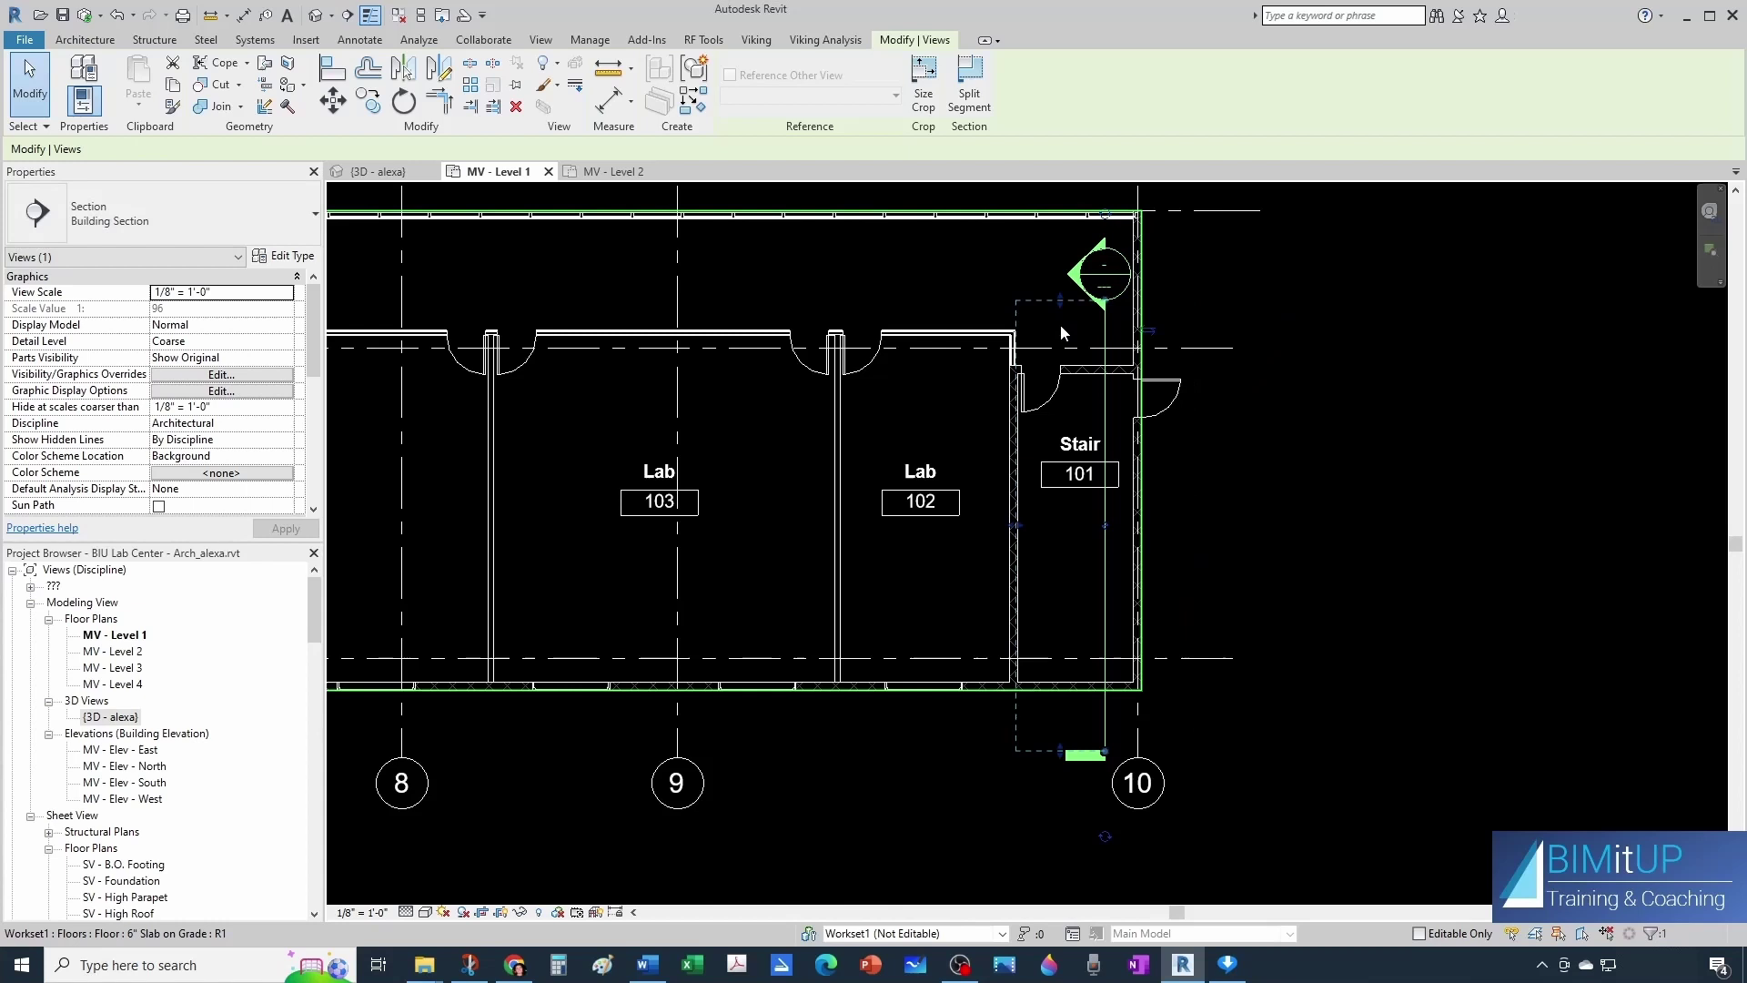
click(1023, 532)
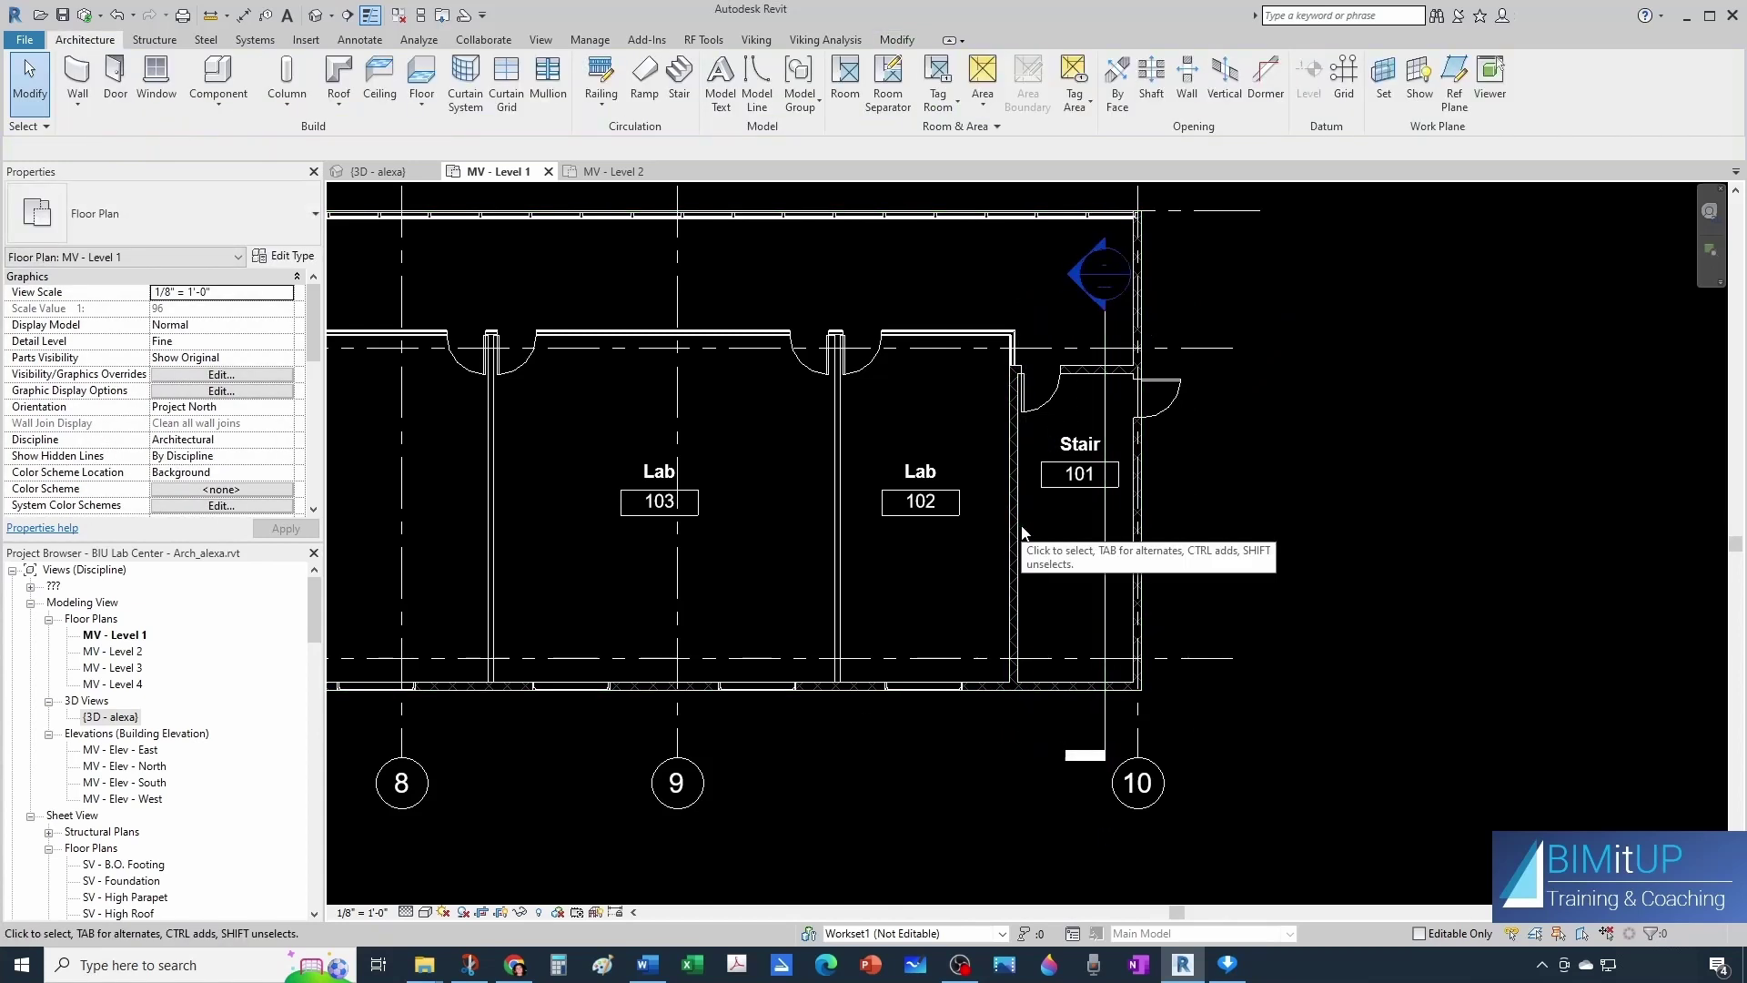
Open the Section 1 view and frame Levels 1 to 3.
double_click(1073, 275)
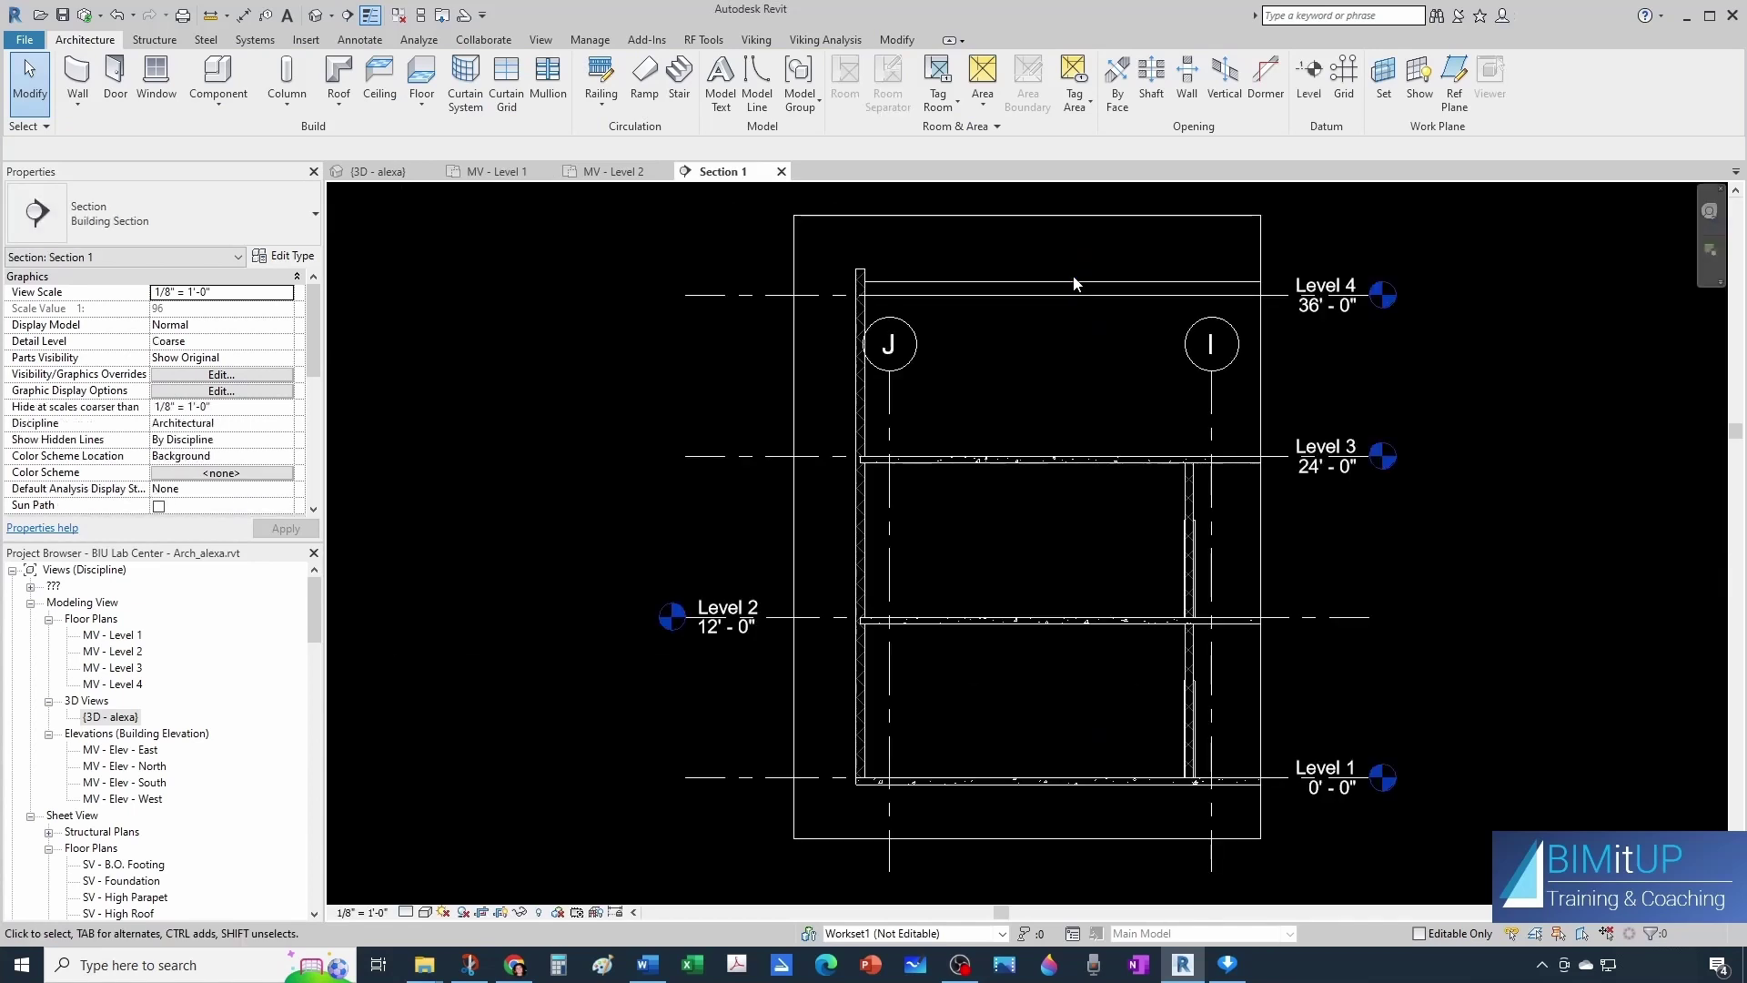
scroll(1108, 788, up, 2)
middle_drag(1112, 801, 1109, 727)
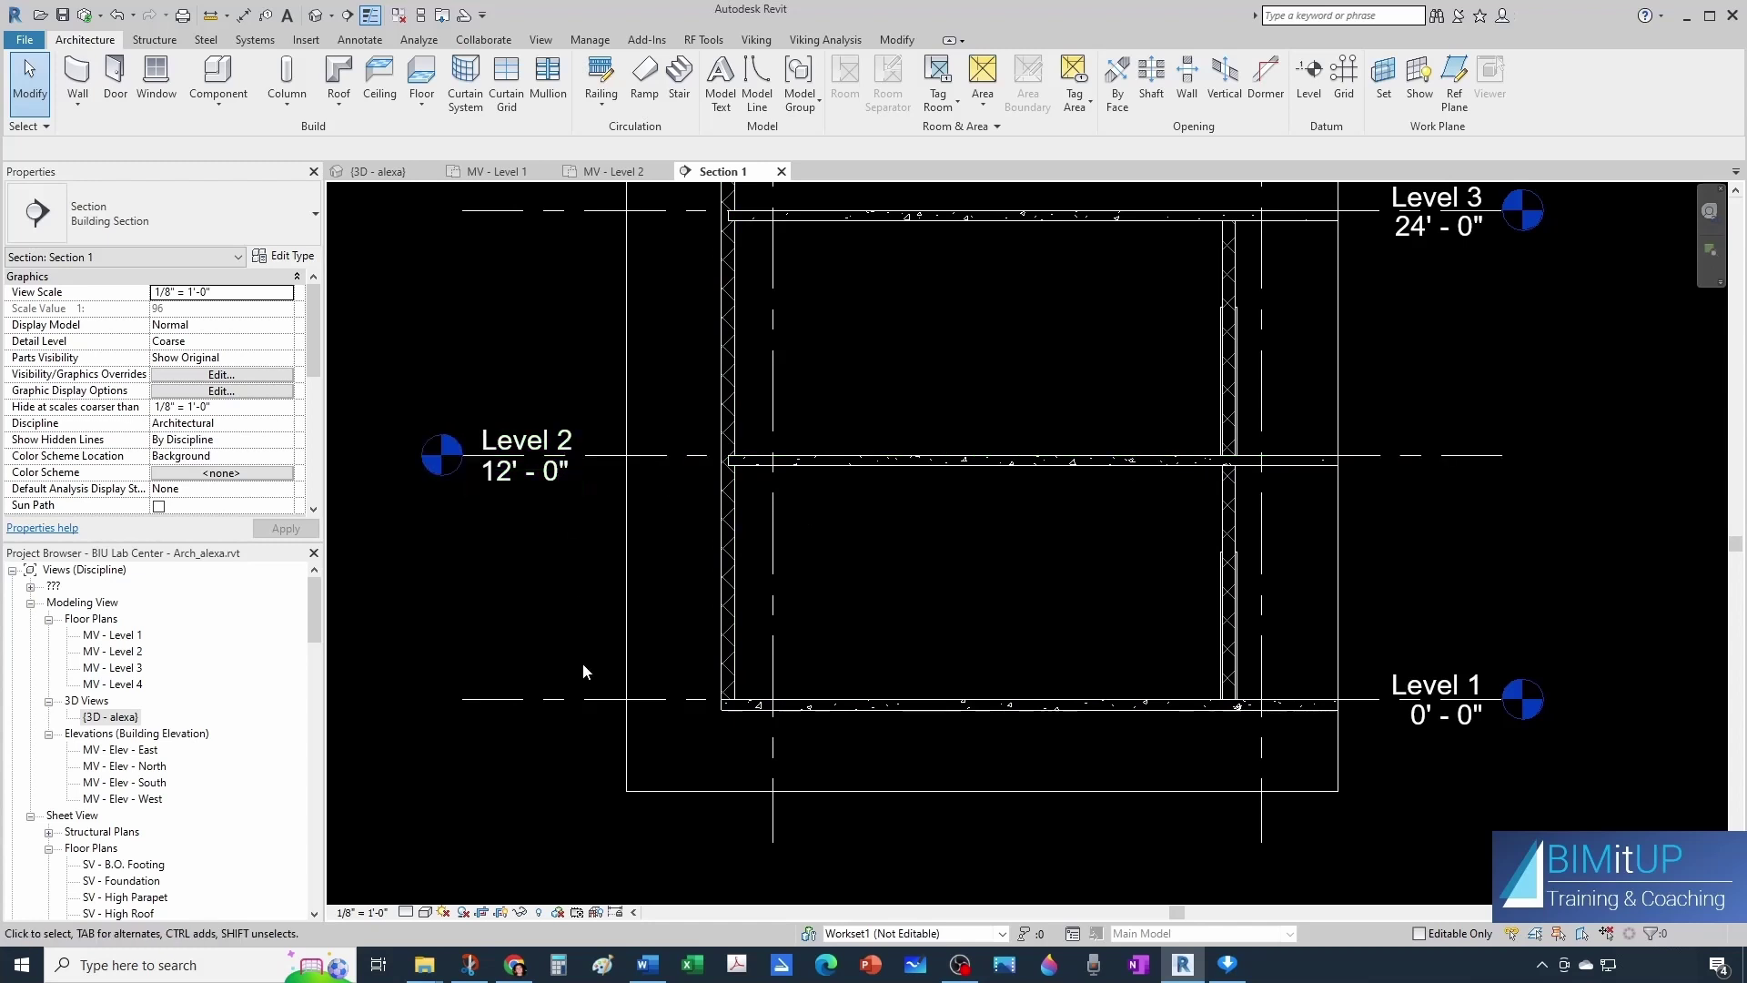
On MV - Level 1, start a Steel Pan stair near Stair 101 with 3' 8" run width.
click(500, 172)
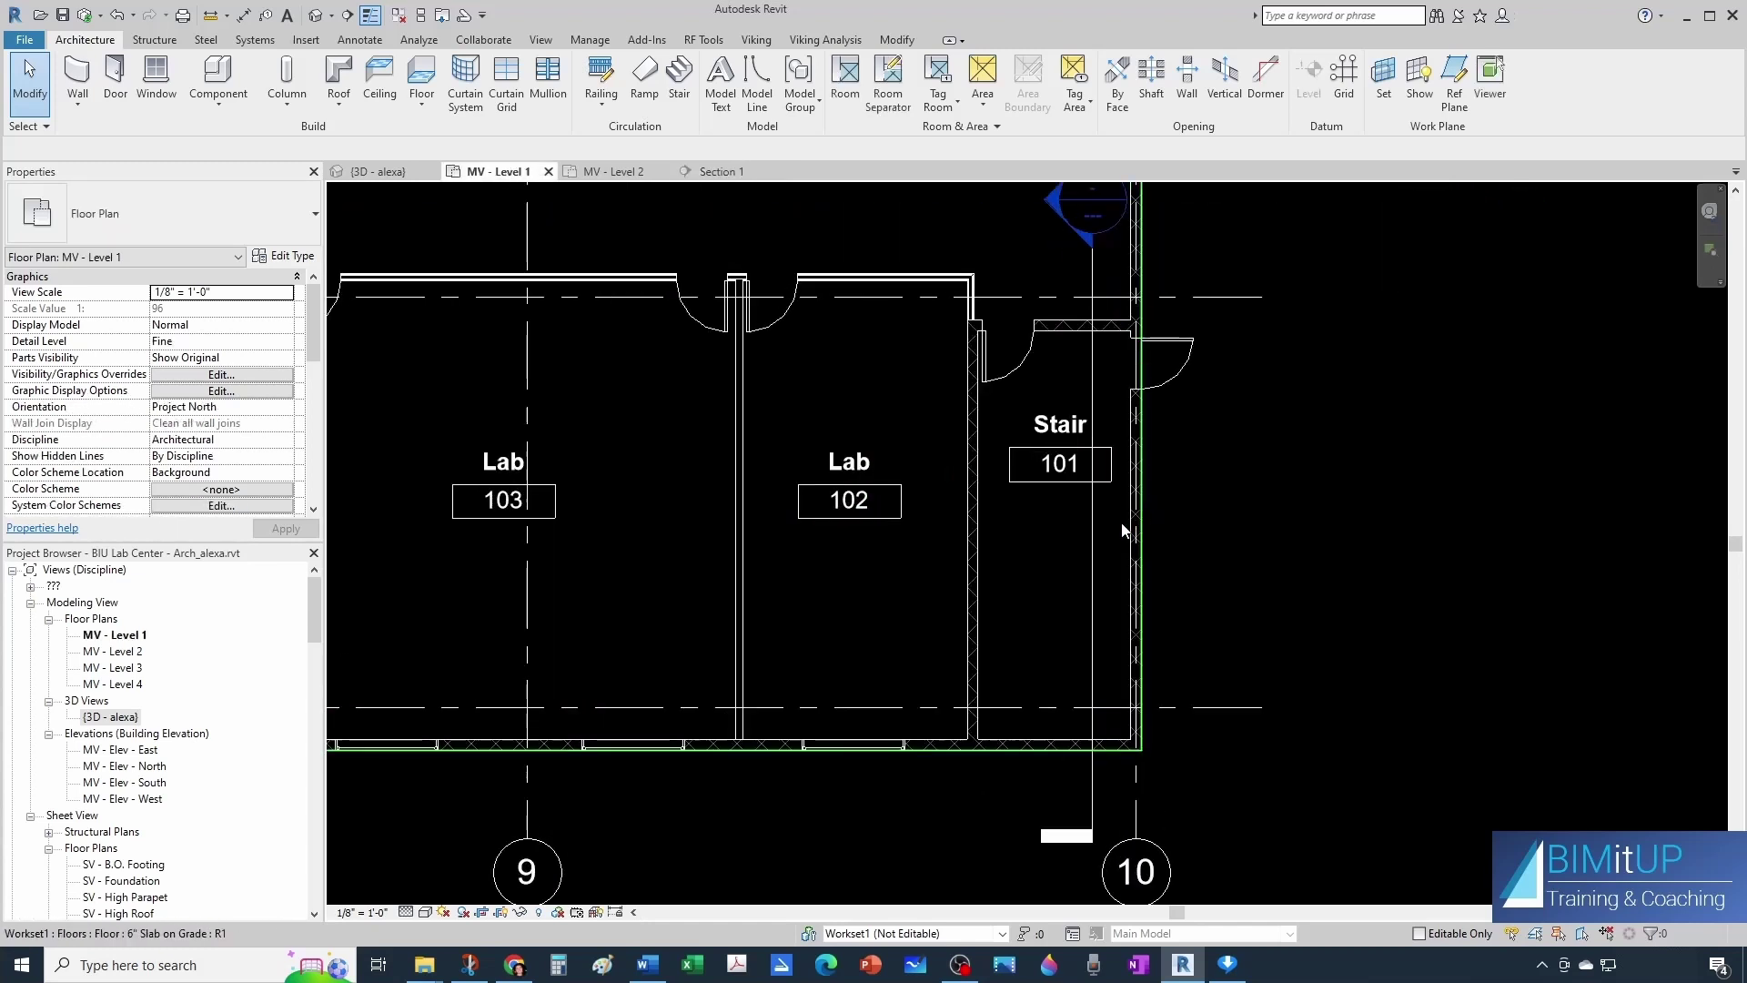
middle_drag(1125, 531, 1079, 566)
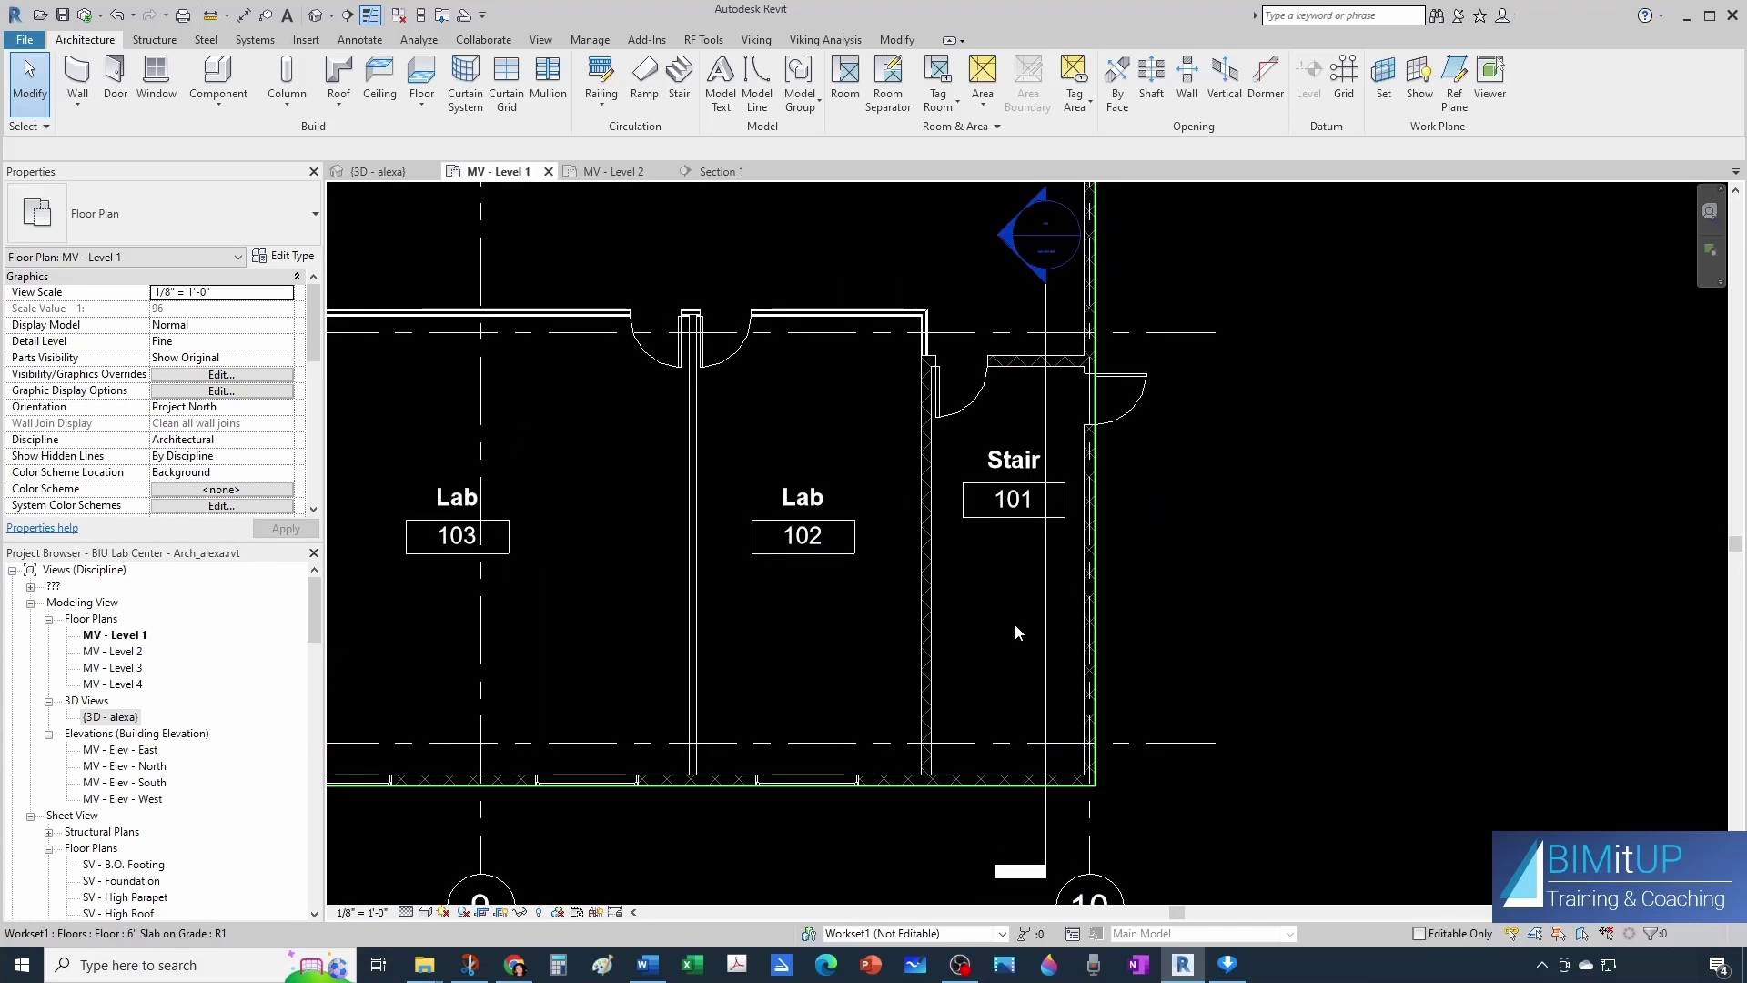
click(676, 69)
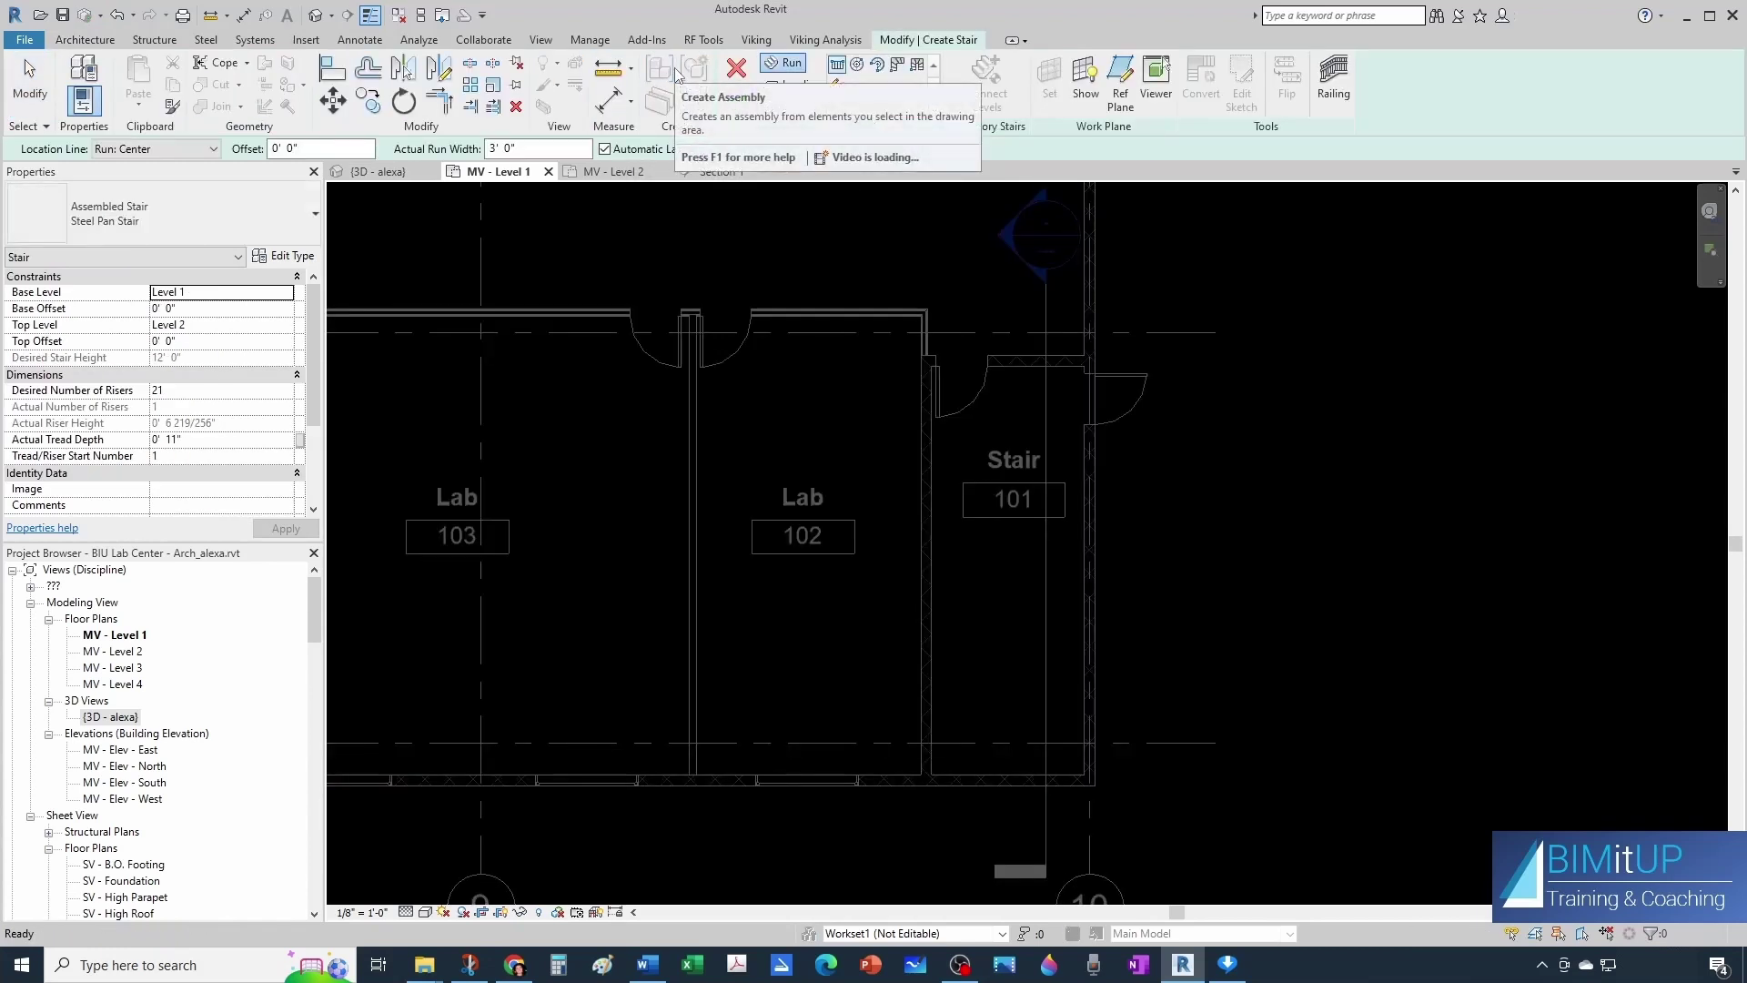
click(502, 150)
click(530, 147)
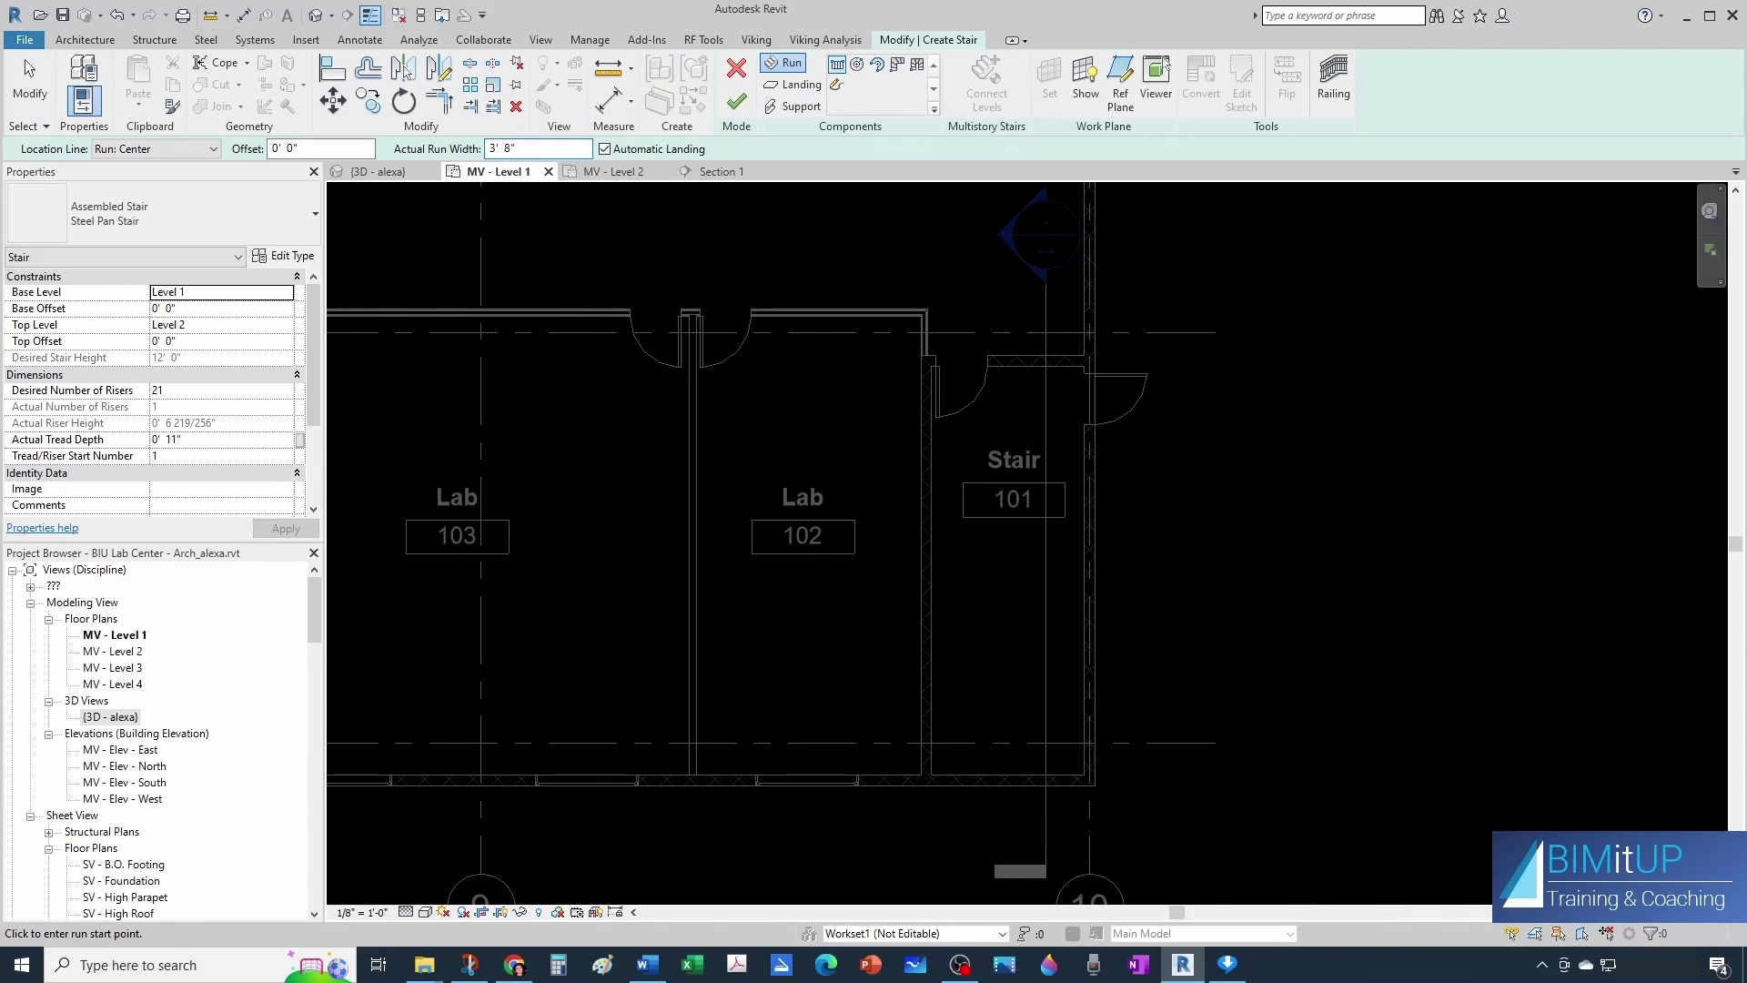
key(Return)
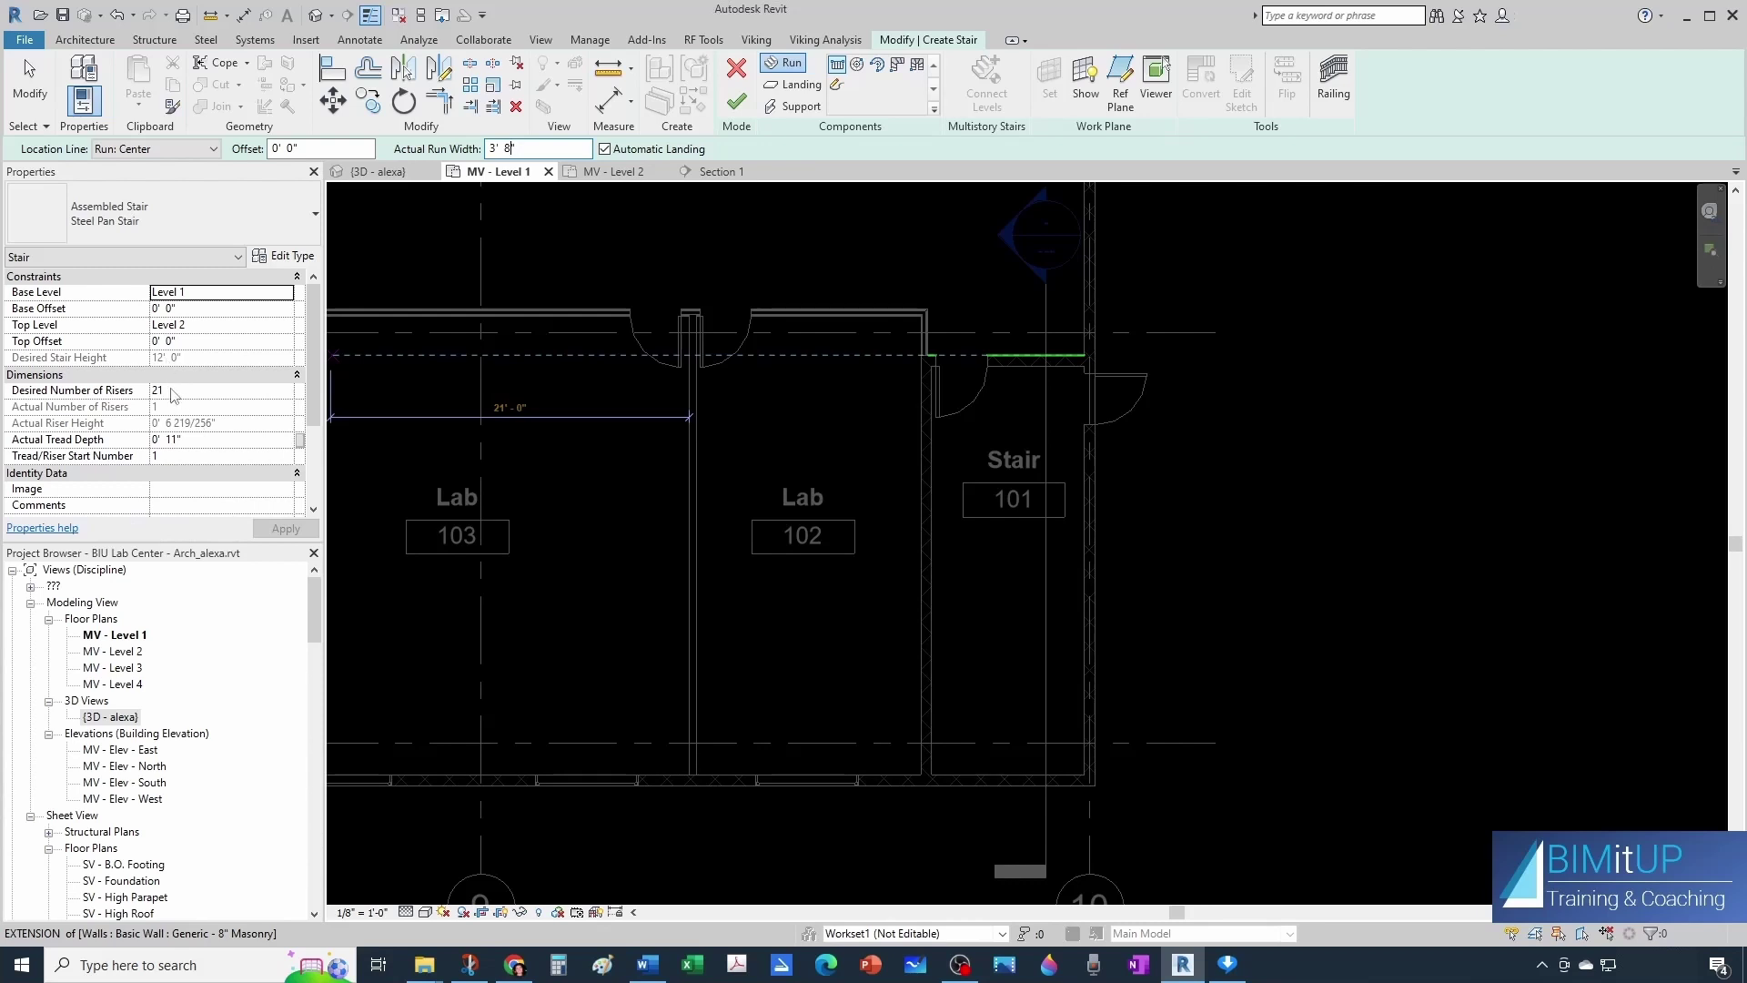
Review the stair type properties without changes, then set Desired Number of Risers to 22.
click(261, 261)
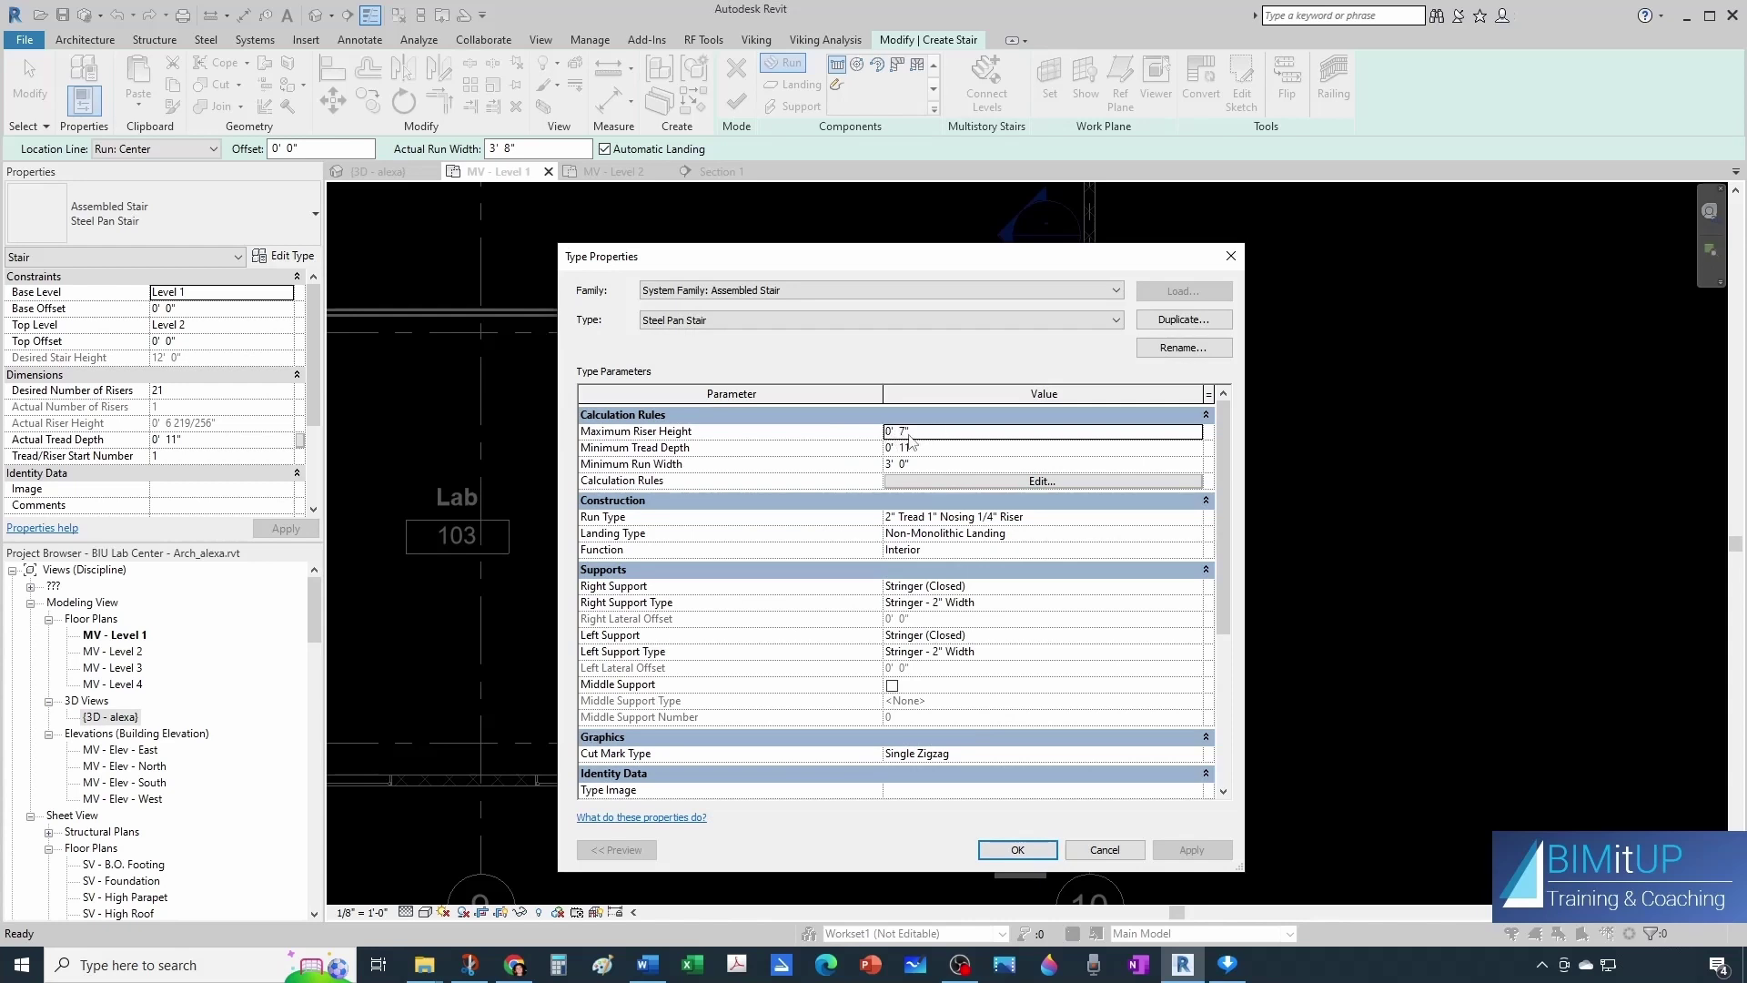
click(1105, 850)
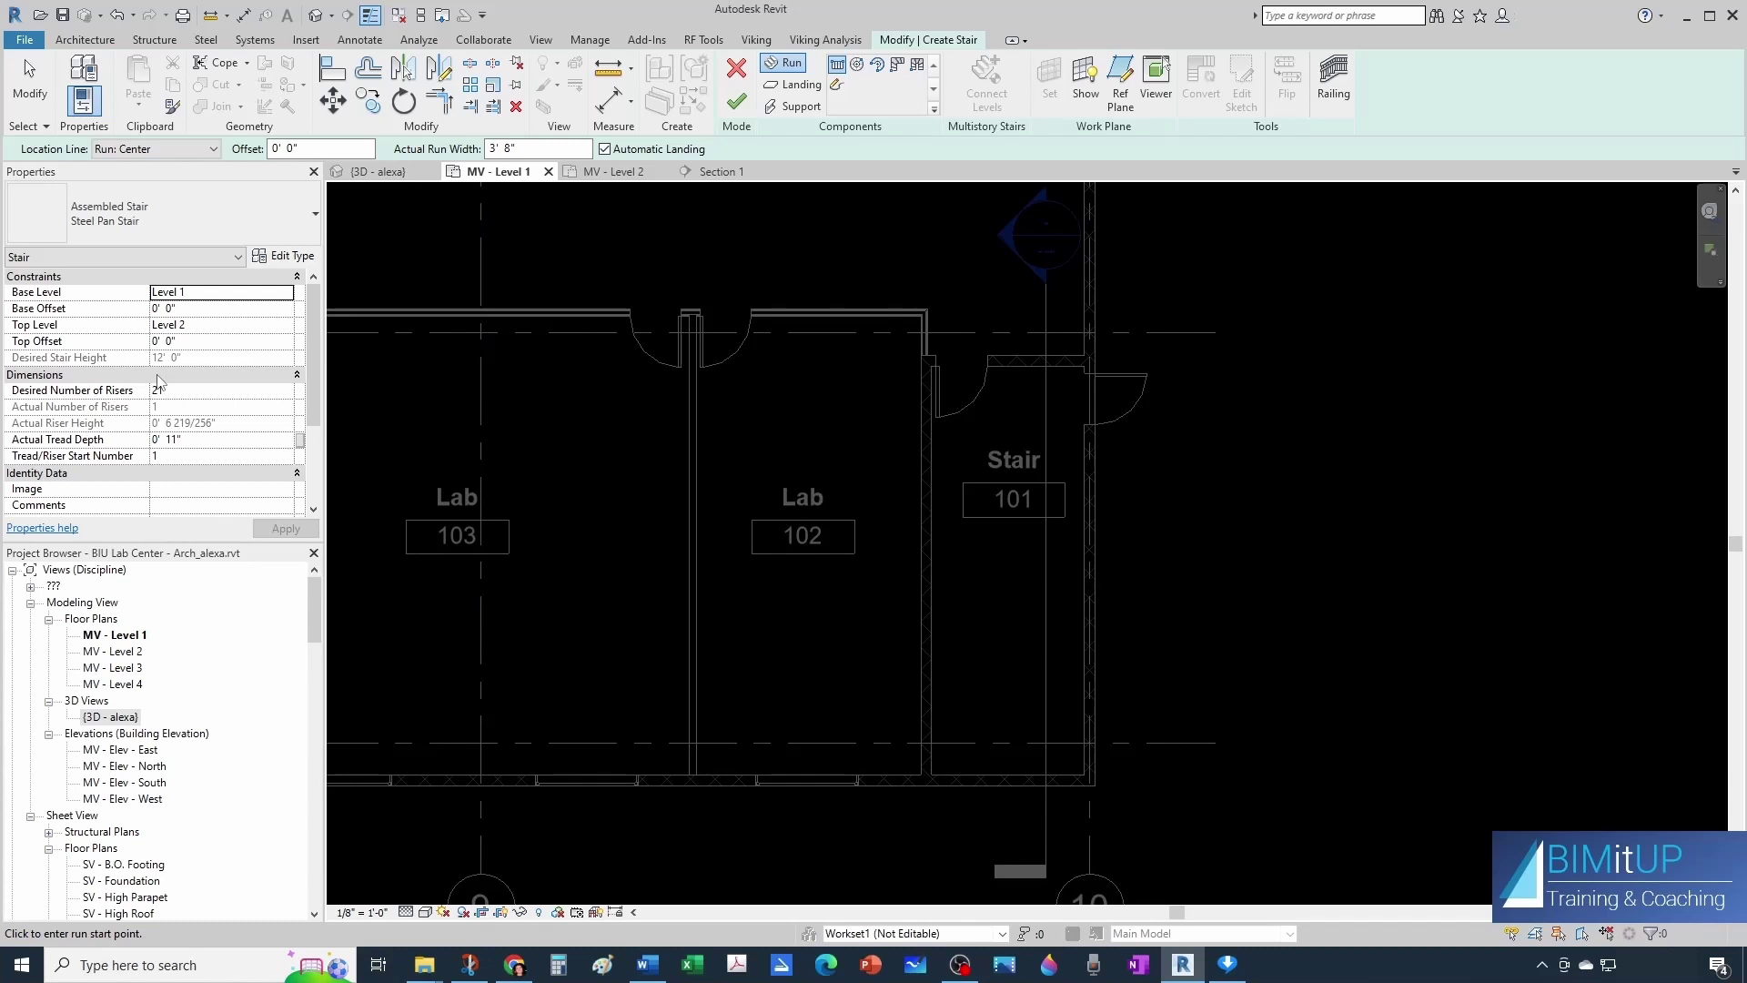
mouse_move(91, 430)
click(186, 391)
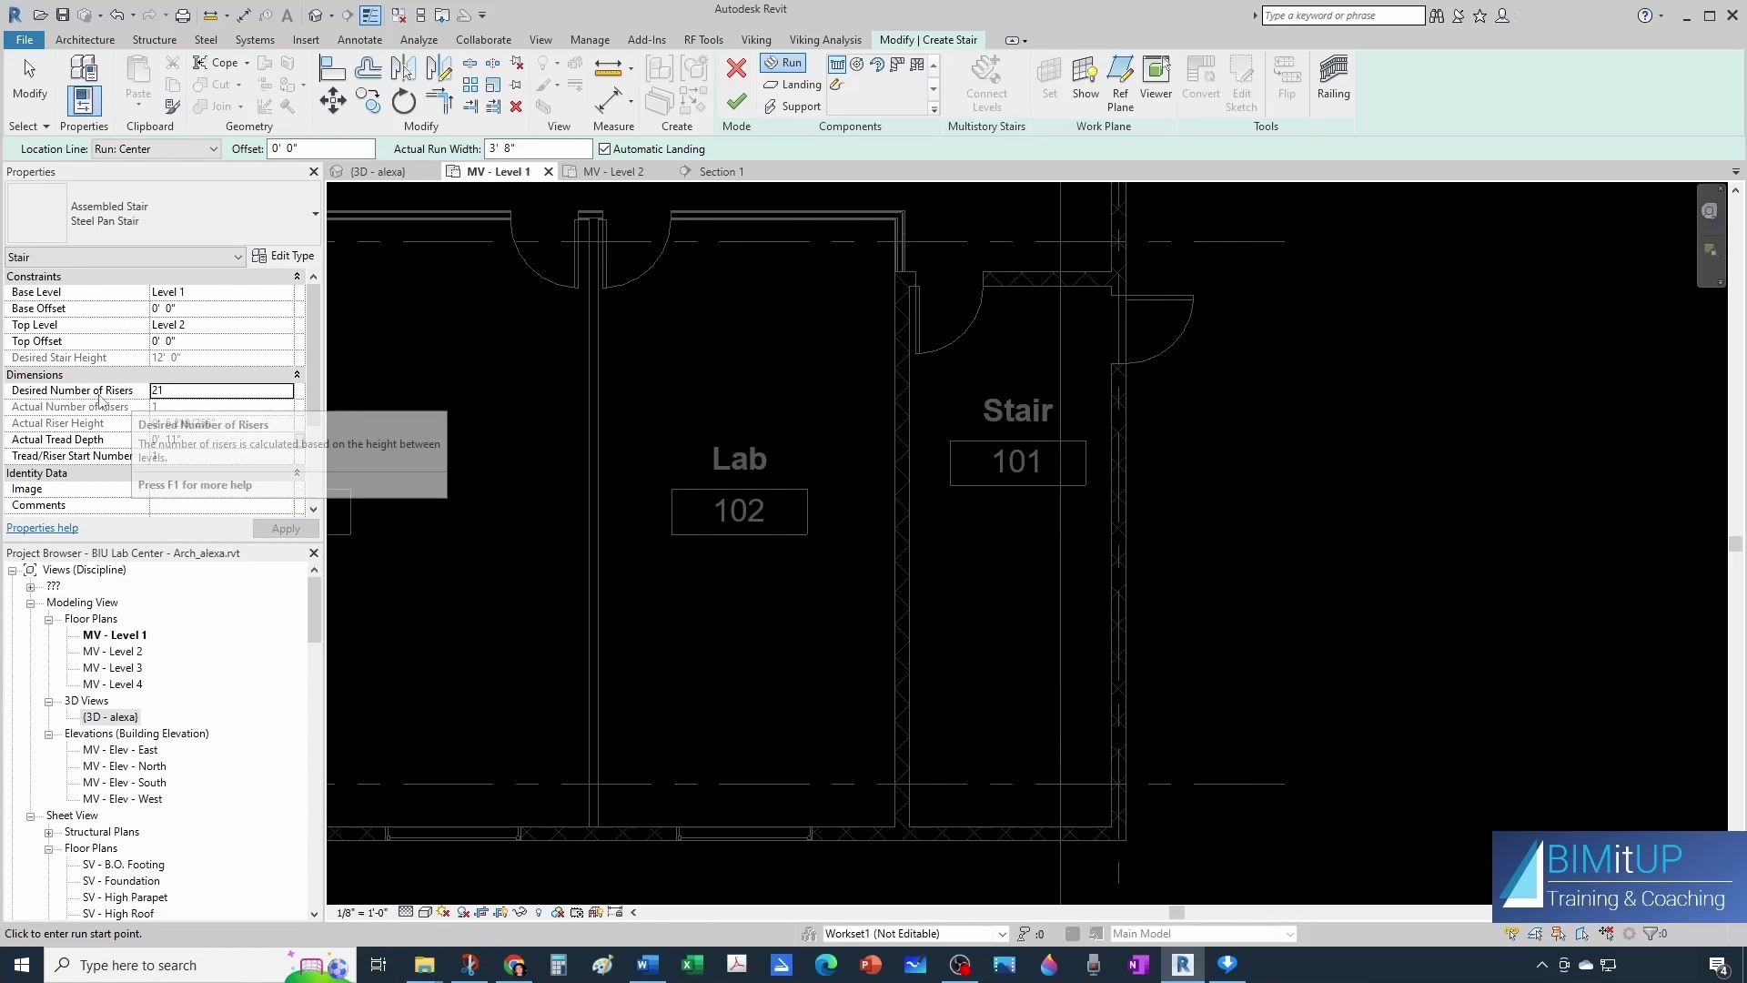
click(287, 395)
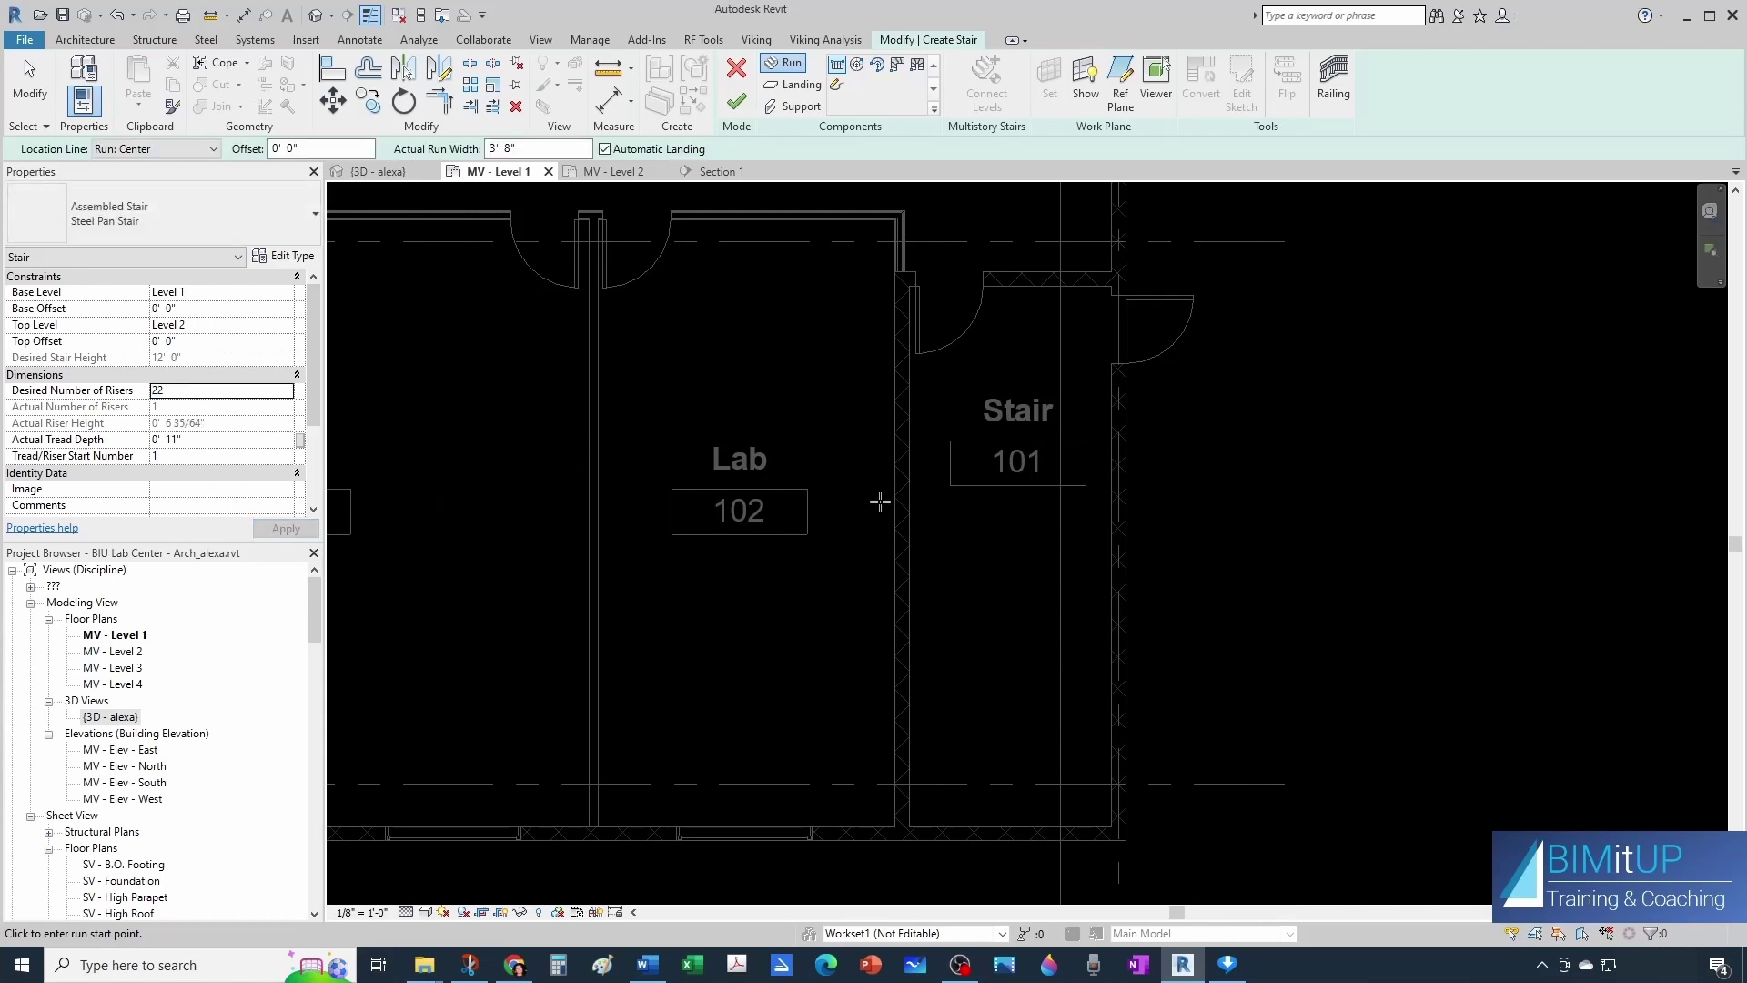
Sketch two side-by-side 11-riser runs in Stair 101, joined by an automatic landing.
click(963, 496)
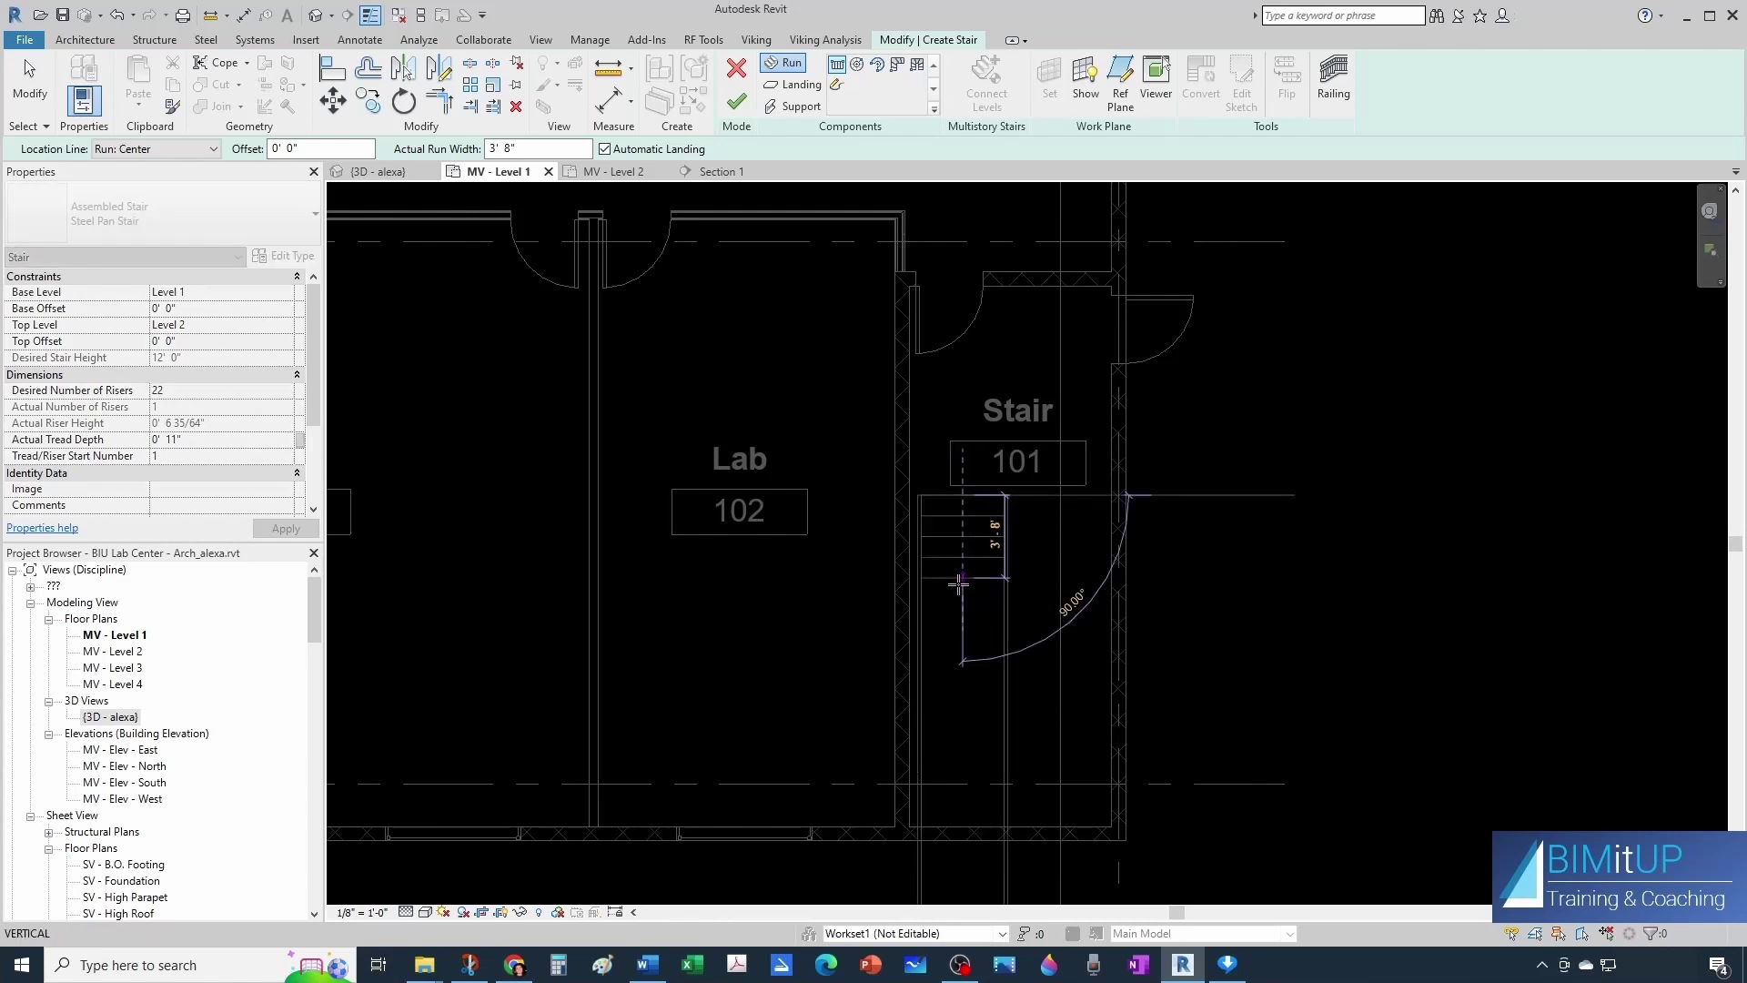
scroll(960, 580, down, 2)
scroll(960, 640, up, 2)
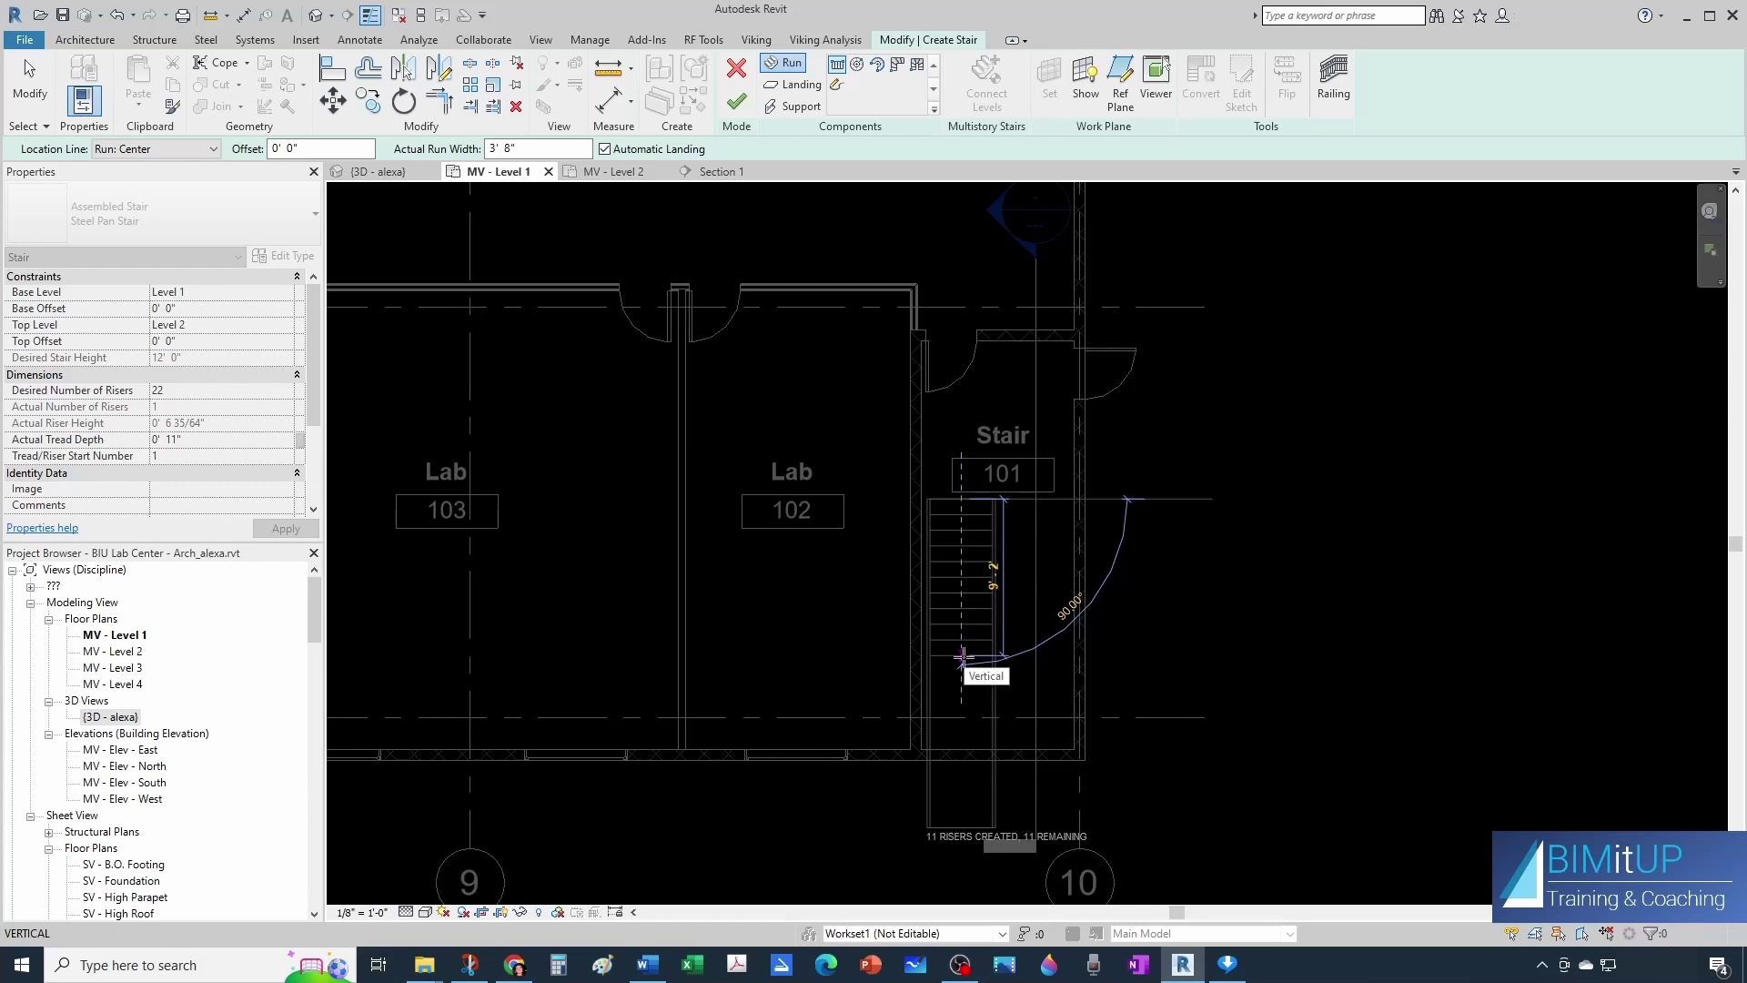
click(962, 655)
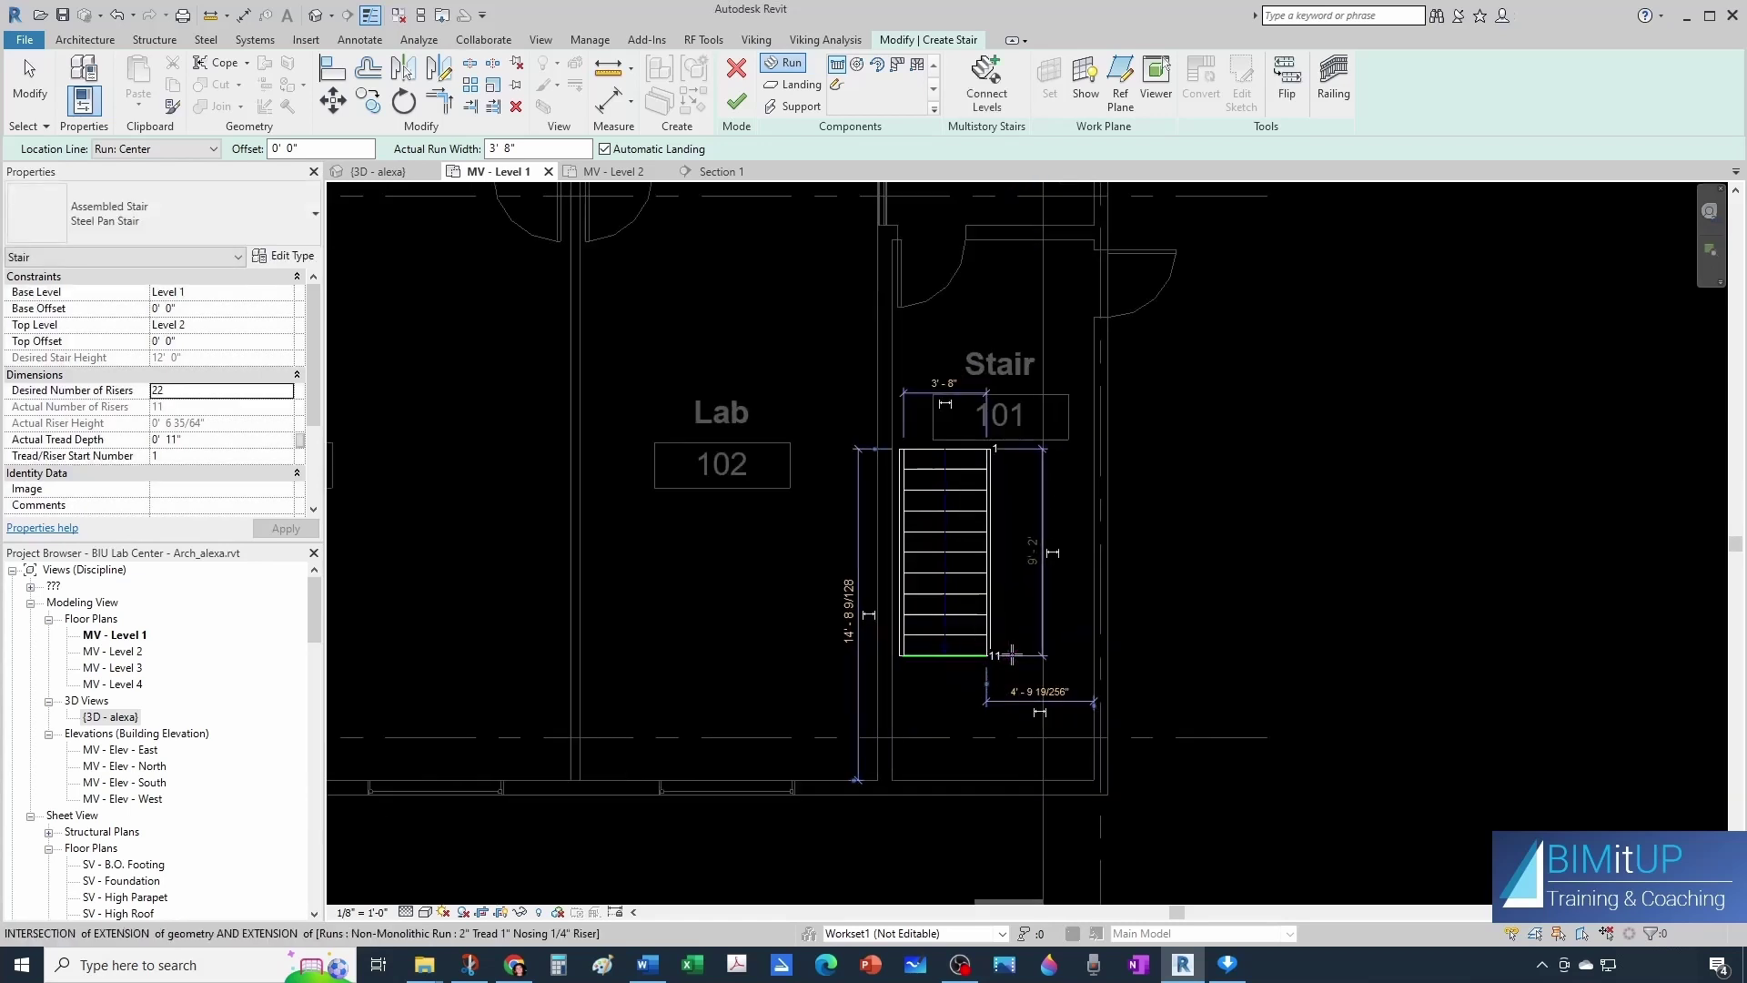
scroll(1011, 654, up, 1)
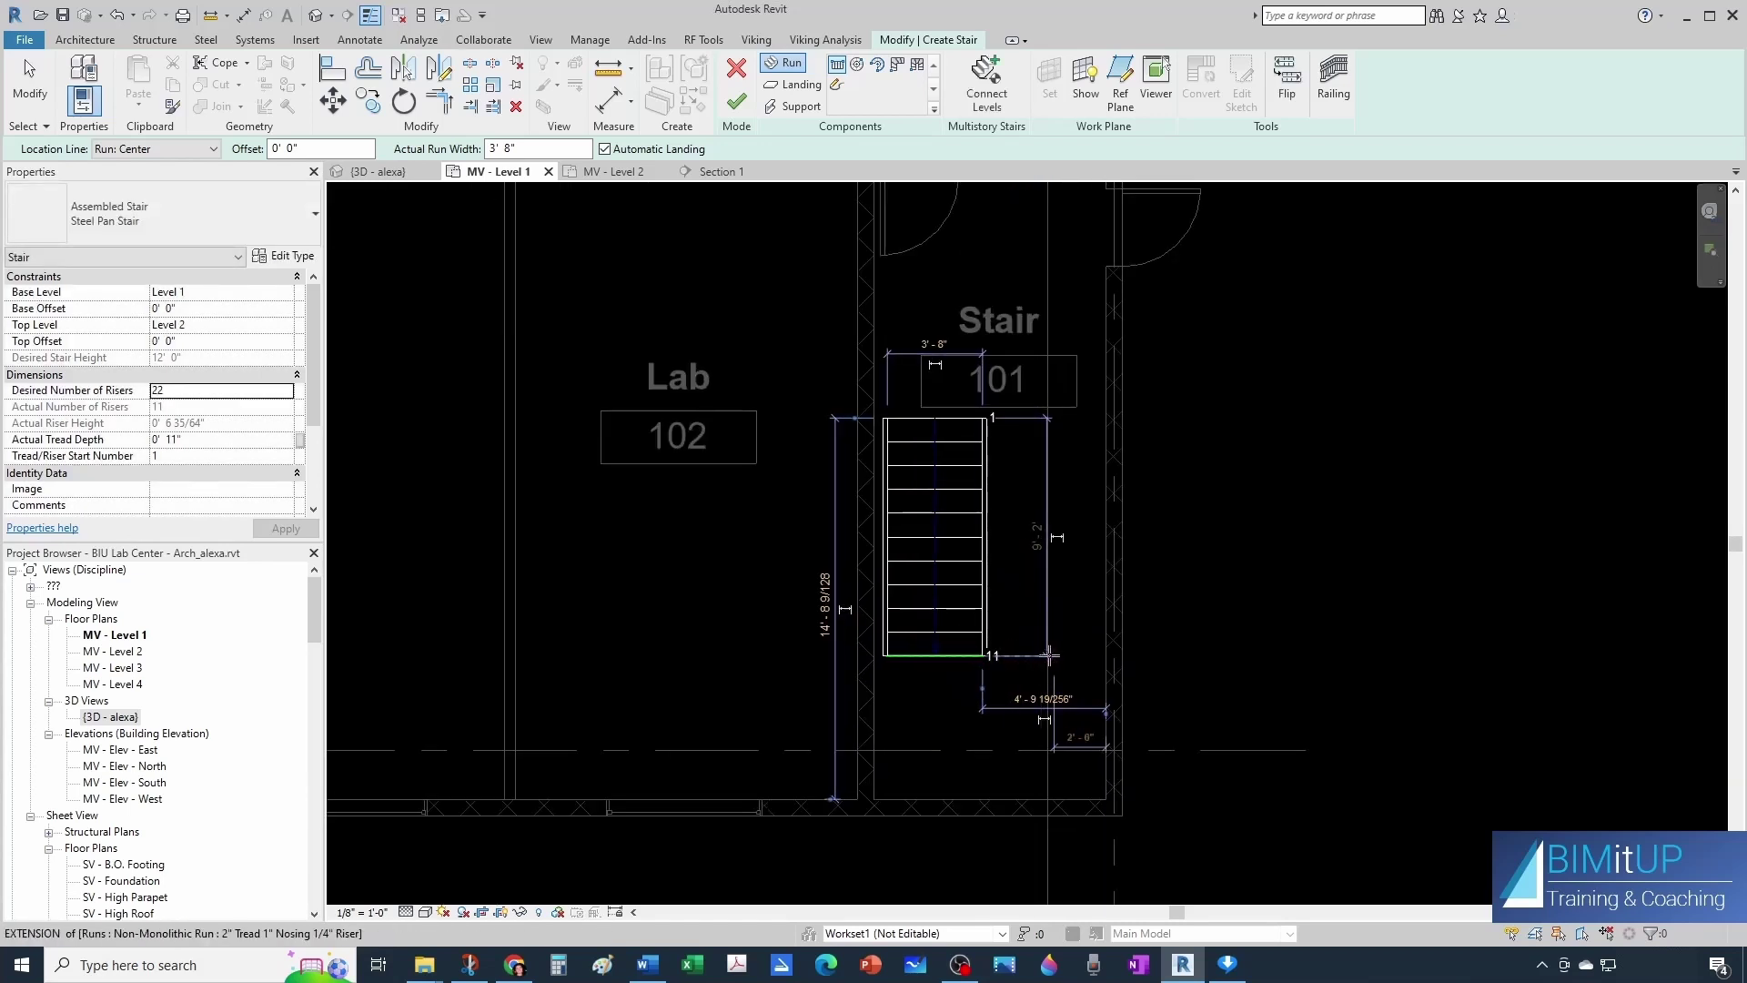
click(1051, 655)
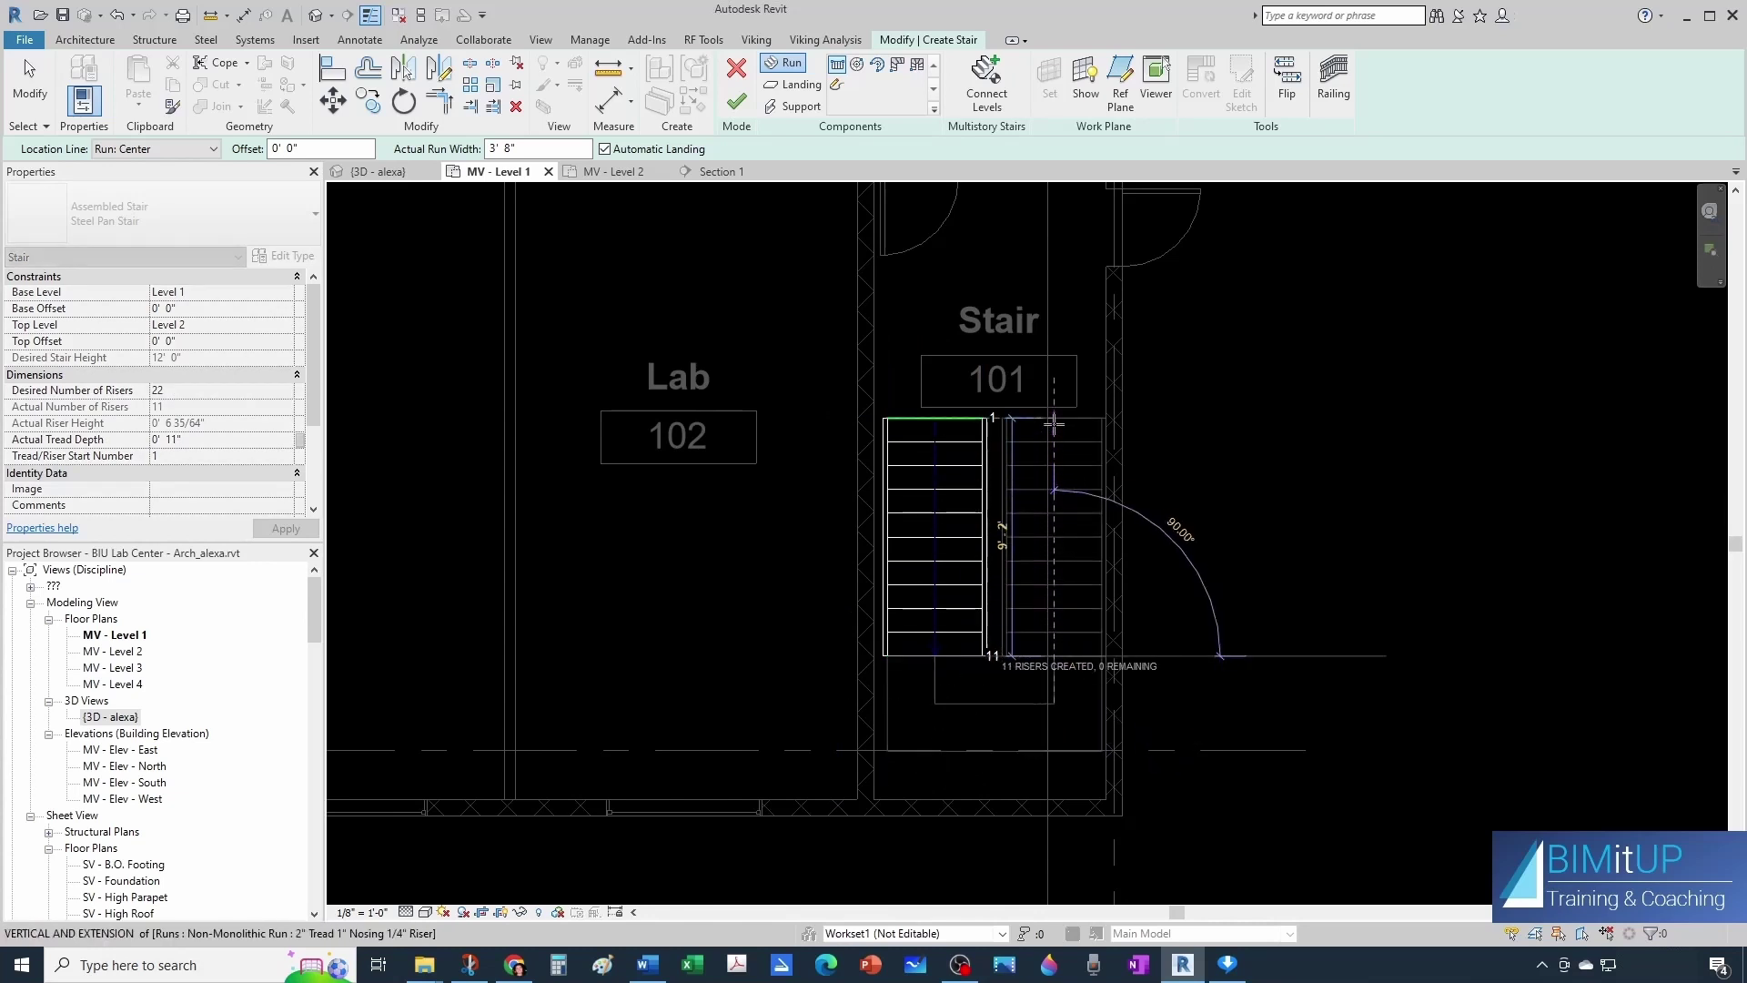
click(1054, 423)
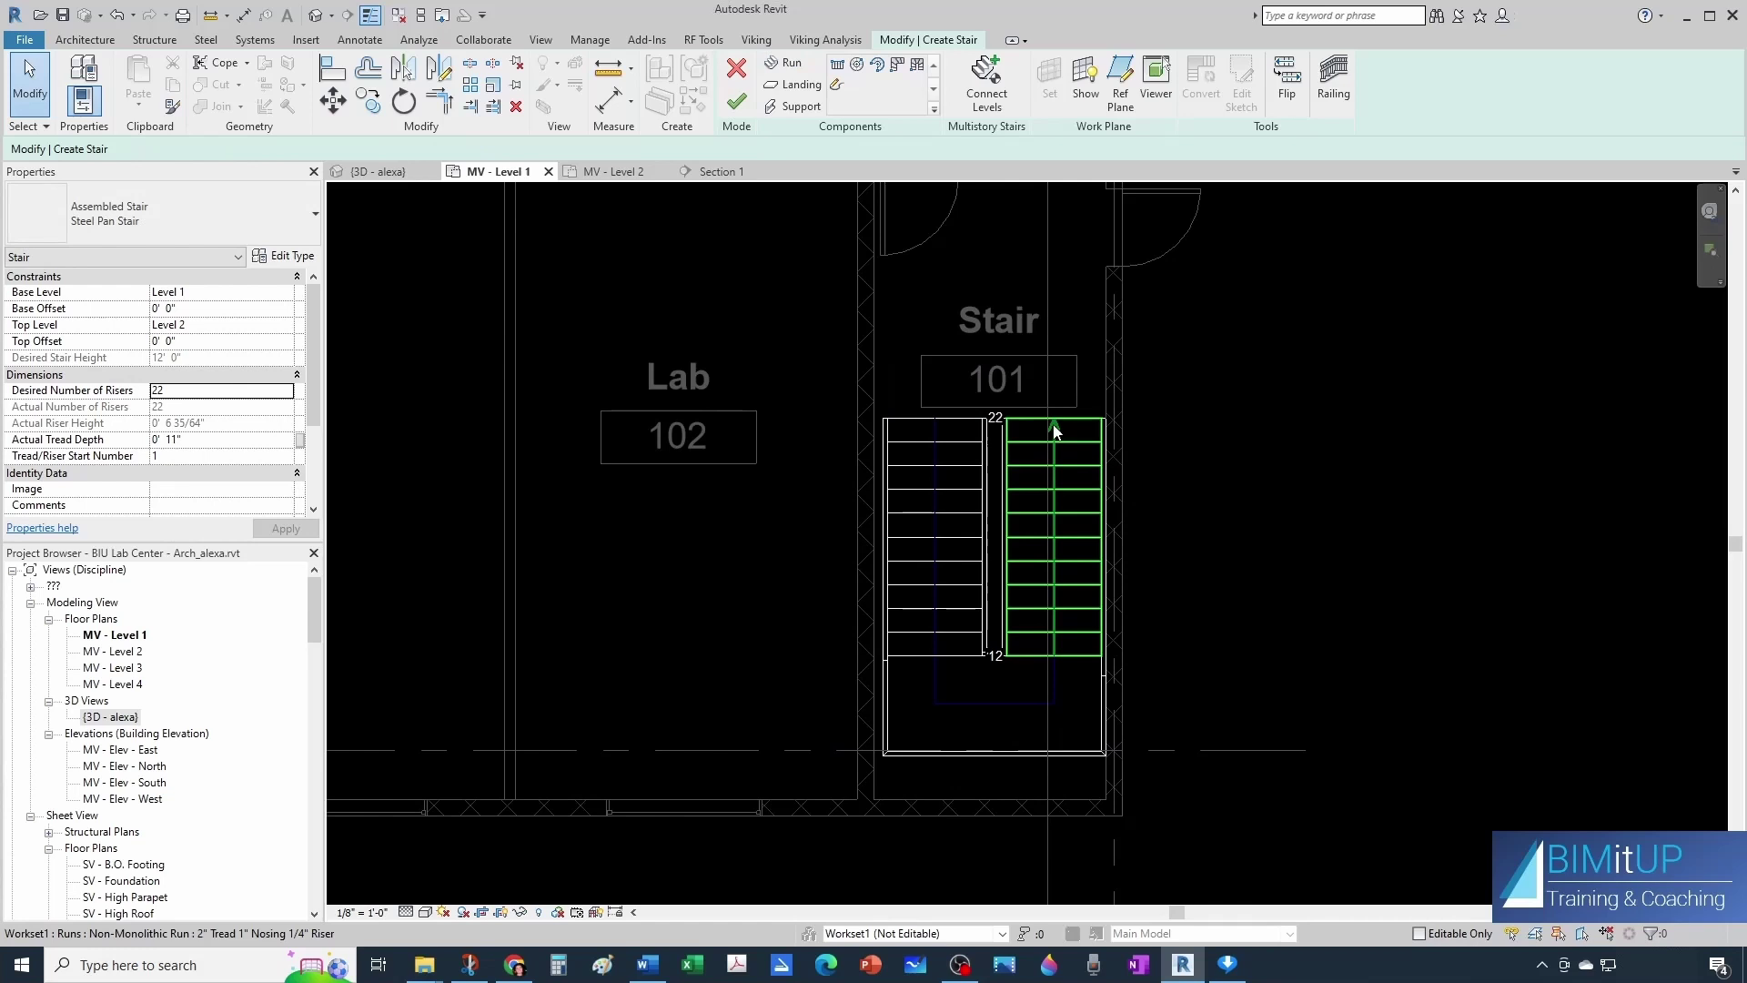
scroll(1054, 642, down, 2)
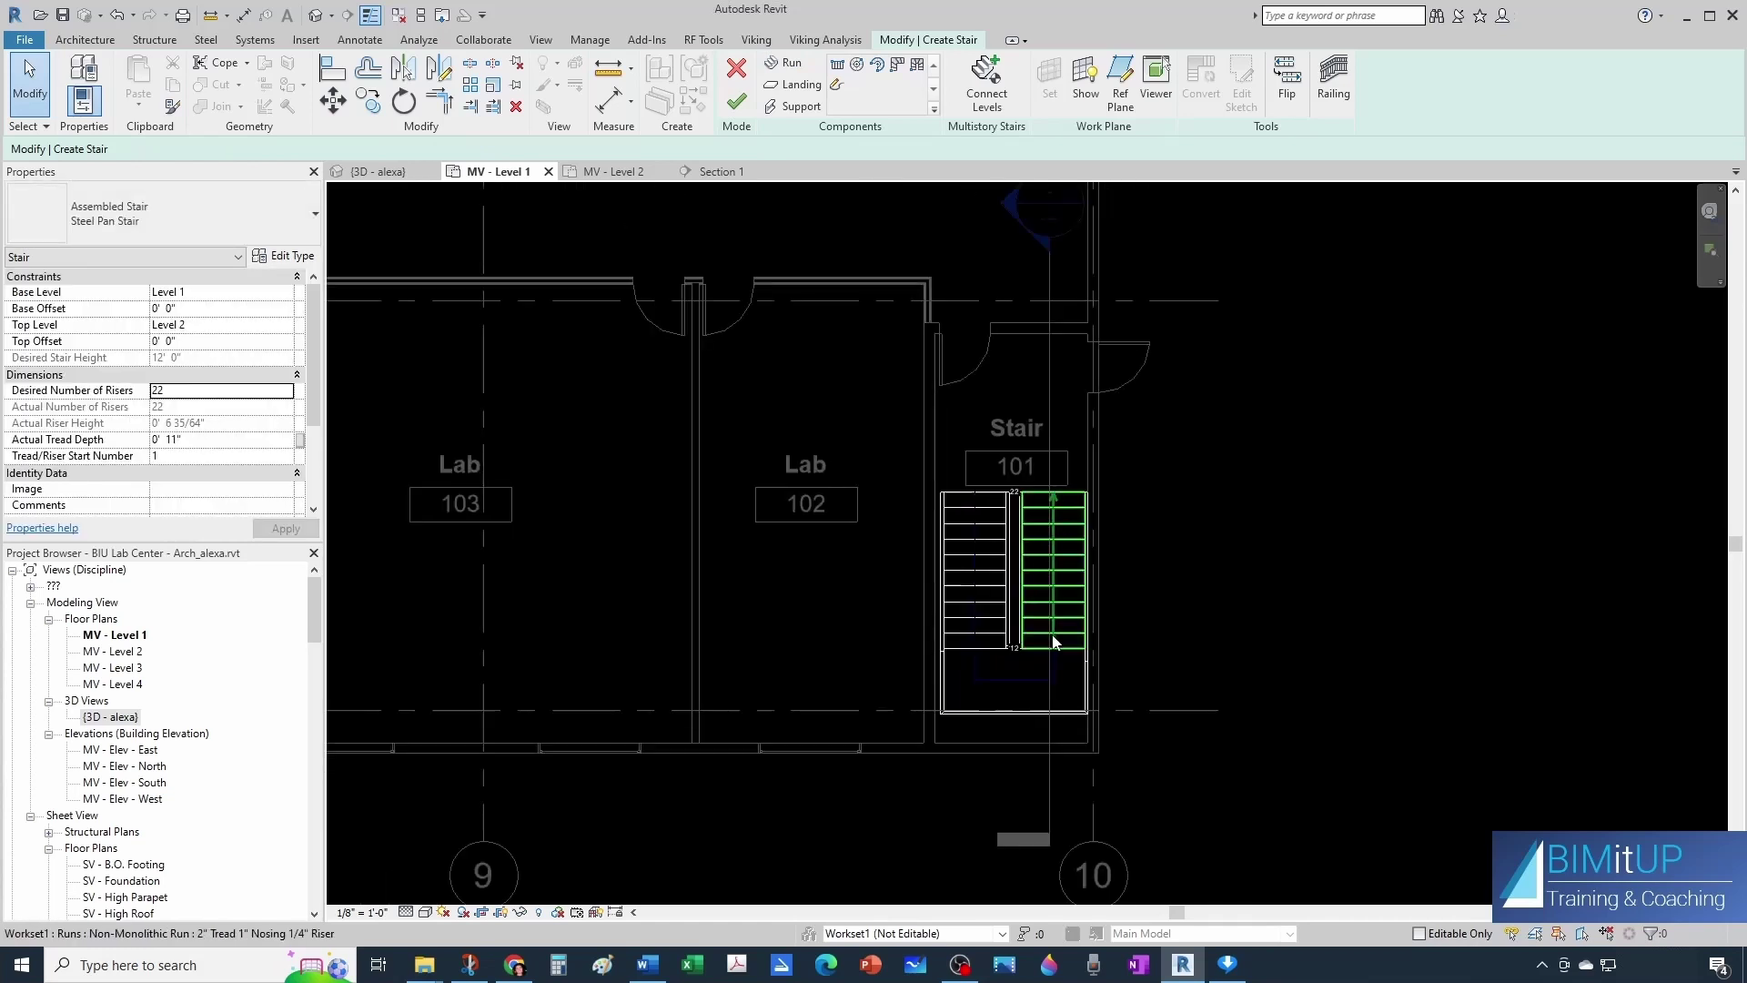
scroll(1054, 641, up, 2)
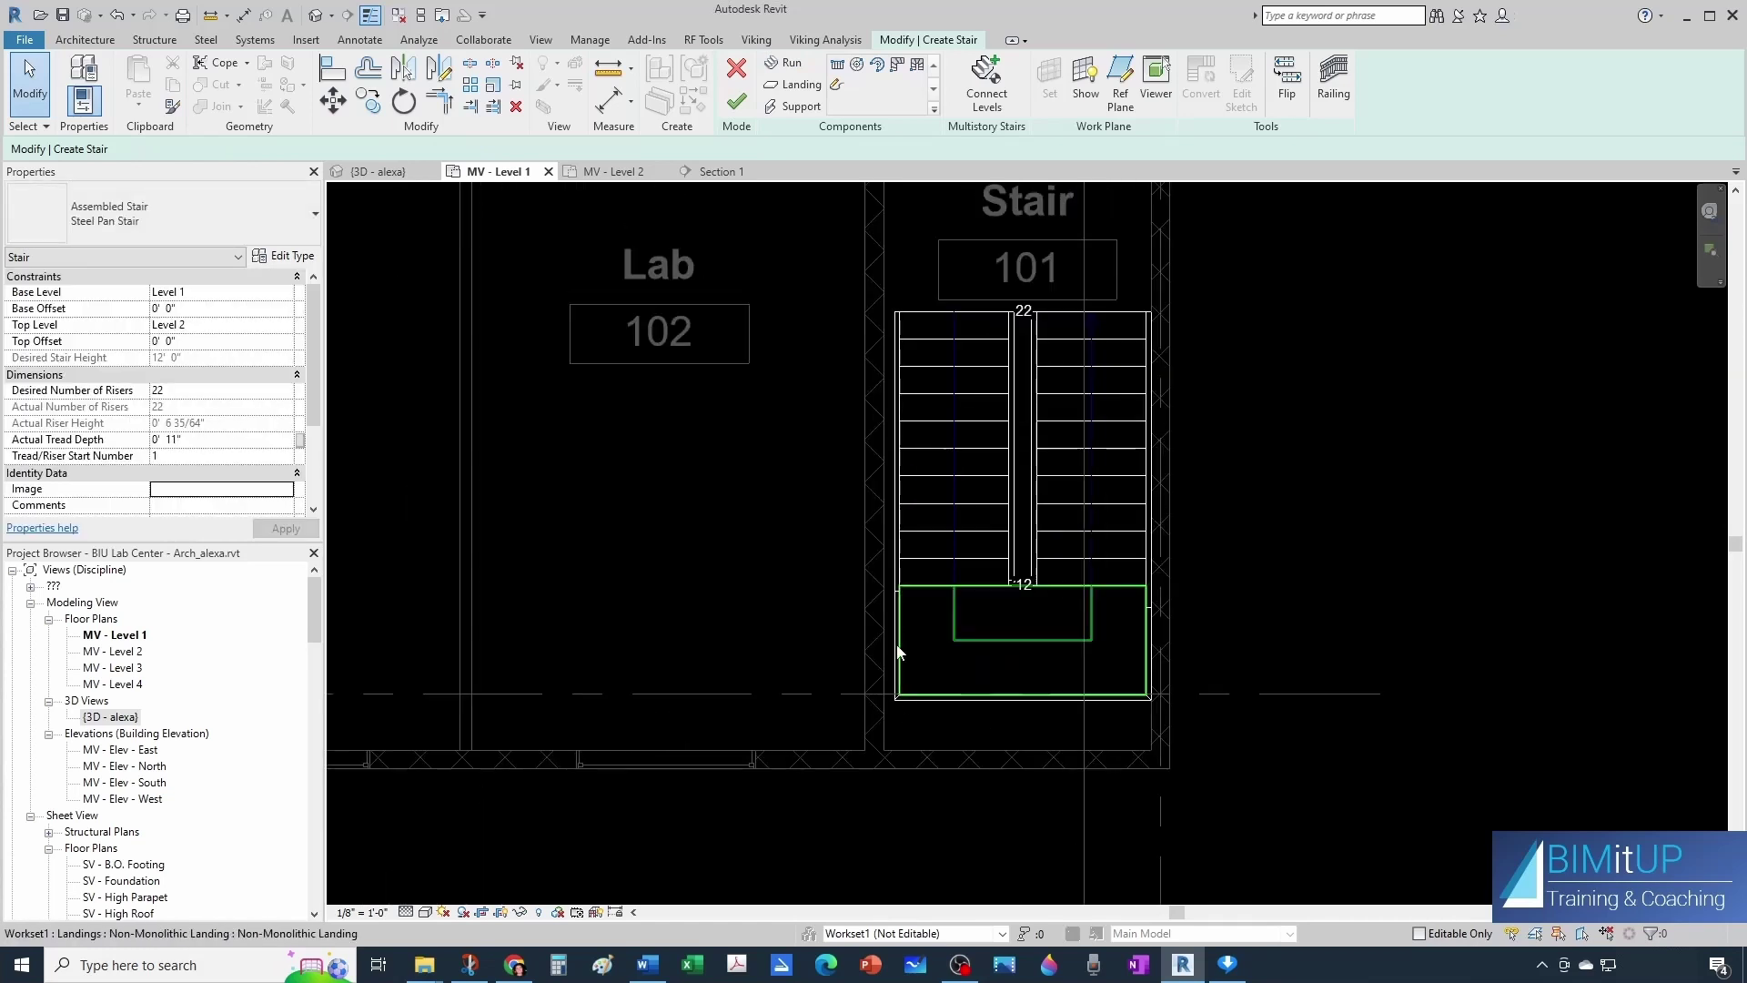
Stretch the landing's bottom edge down to the stair room's lower wall.
click(975, 646)
scroll(1029, 697, up, 2)
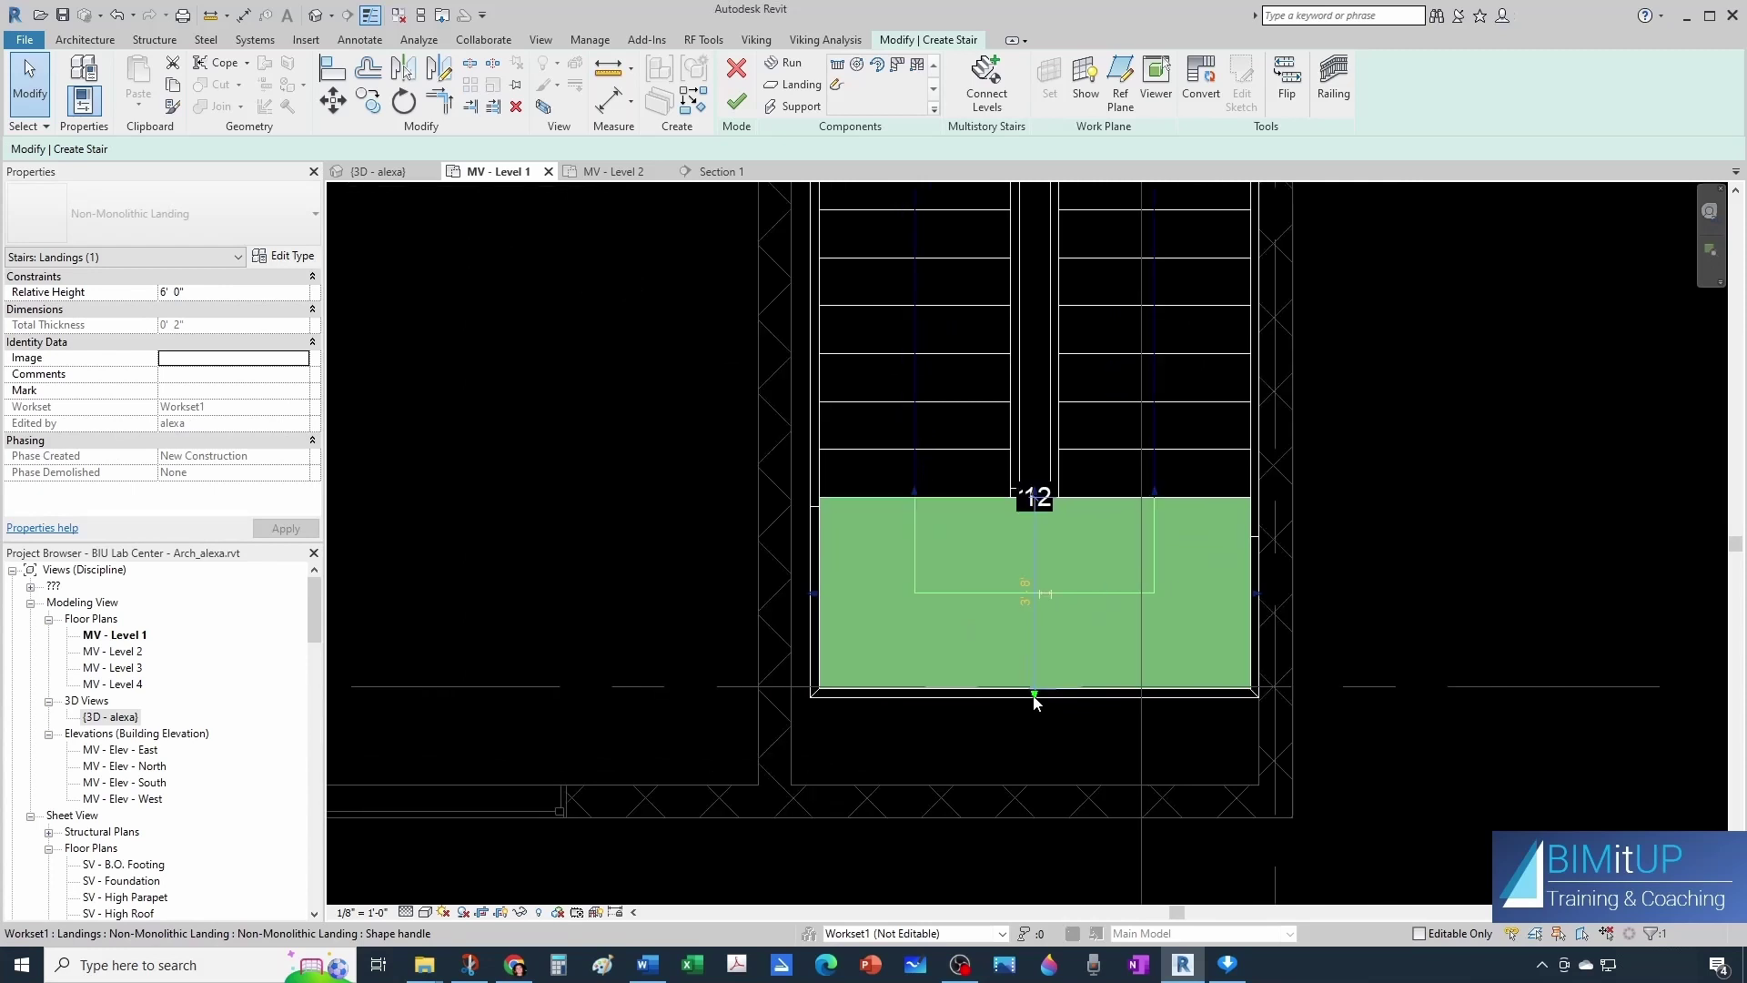
drag(1035, 701, 1035, 764)
key(Escape)
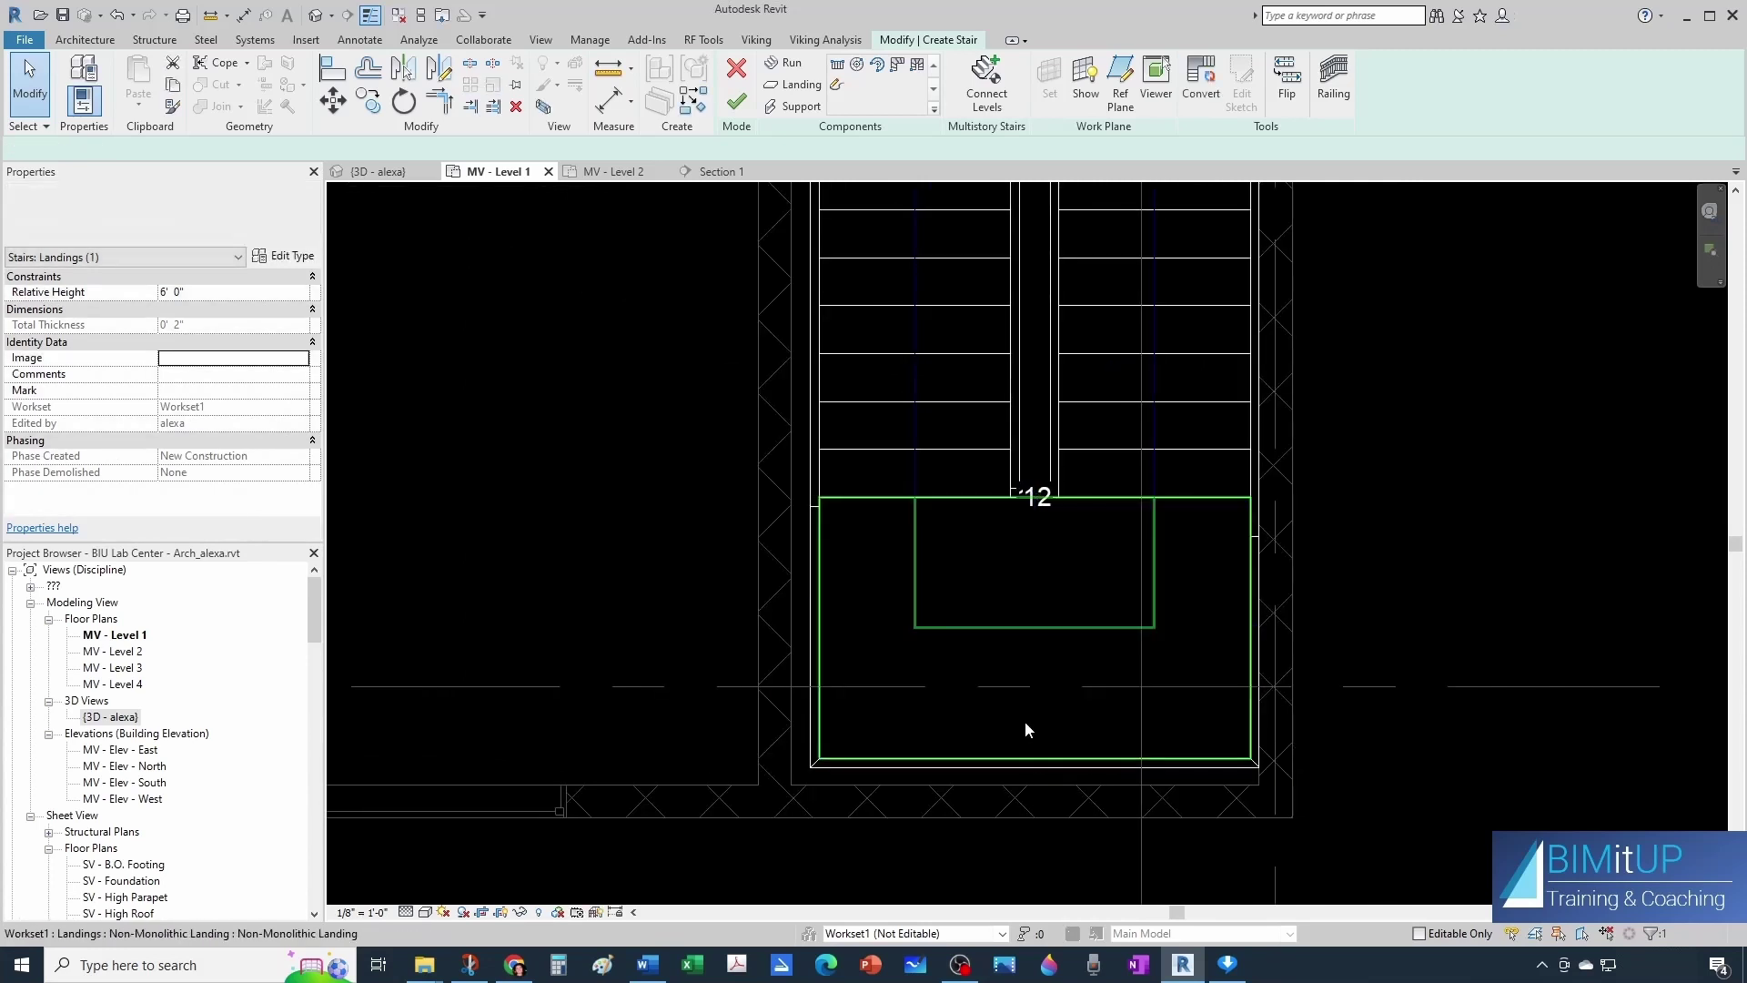
scroll(1024, 721, down, 2)
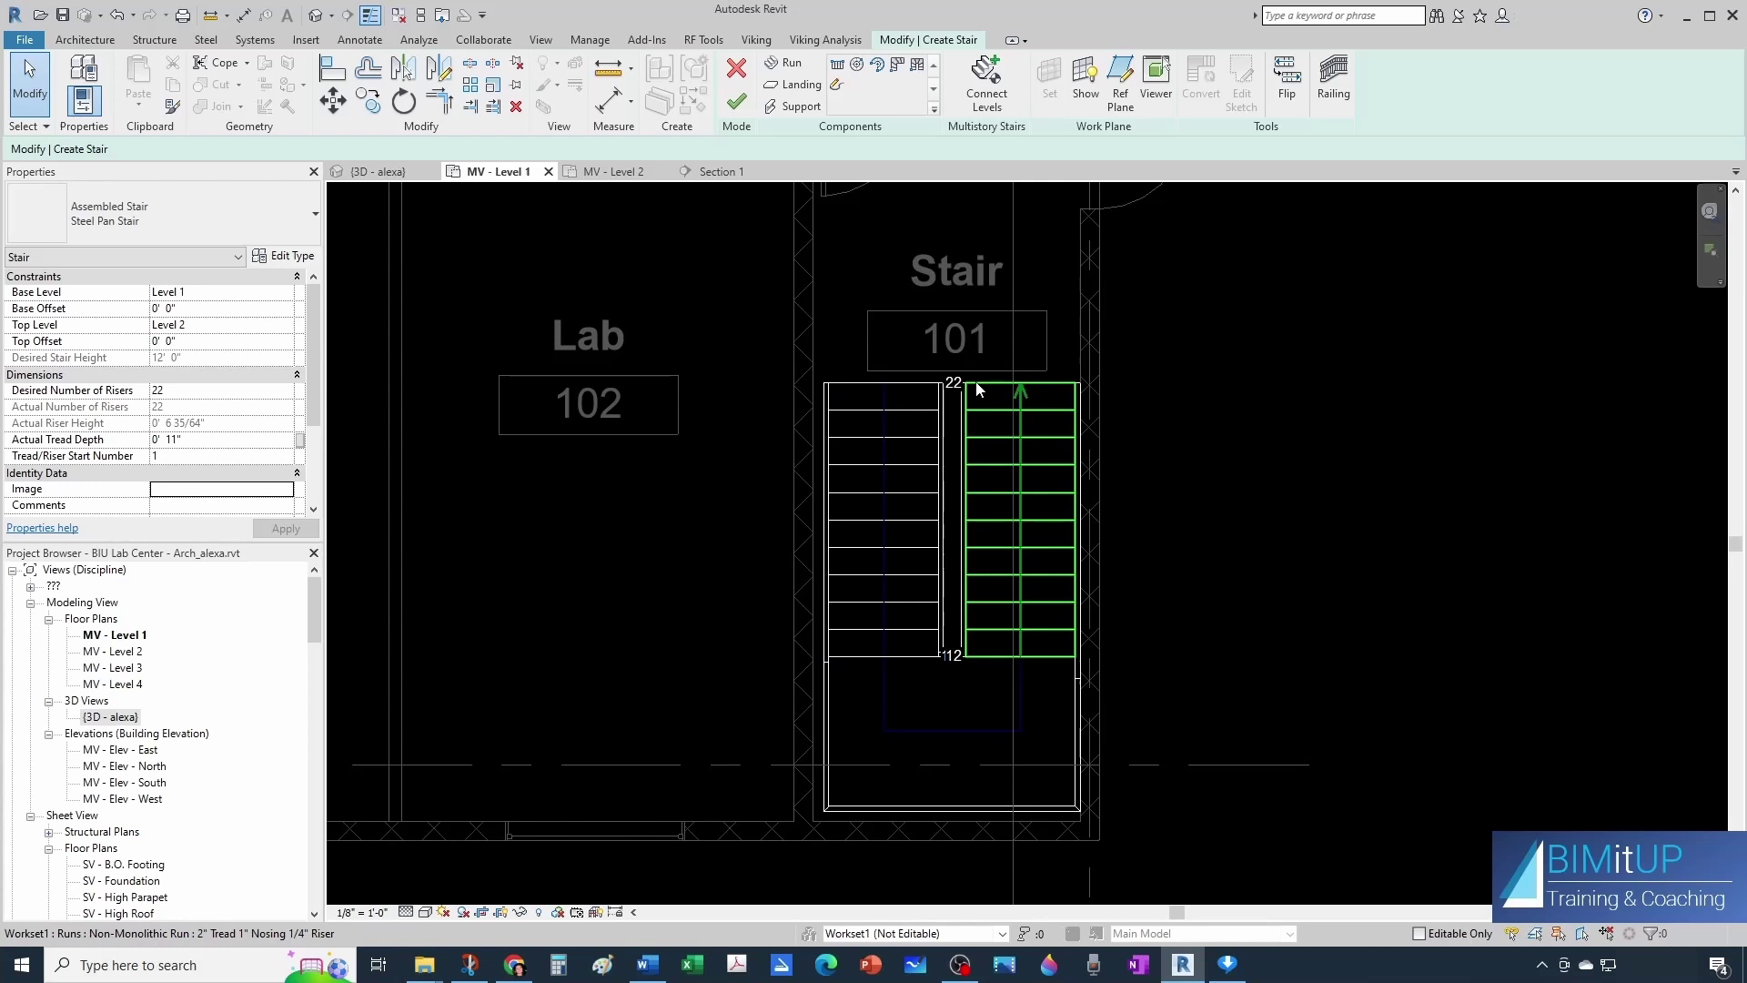
Connect the stair up to Level 3 using the SV - Elev - East elevation, then finish editing.
click(986, 80)
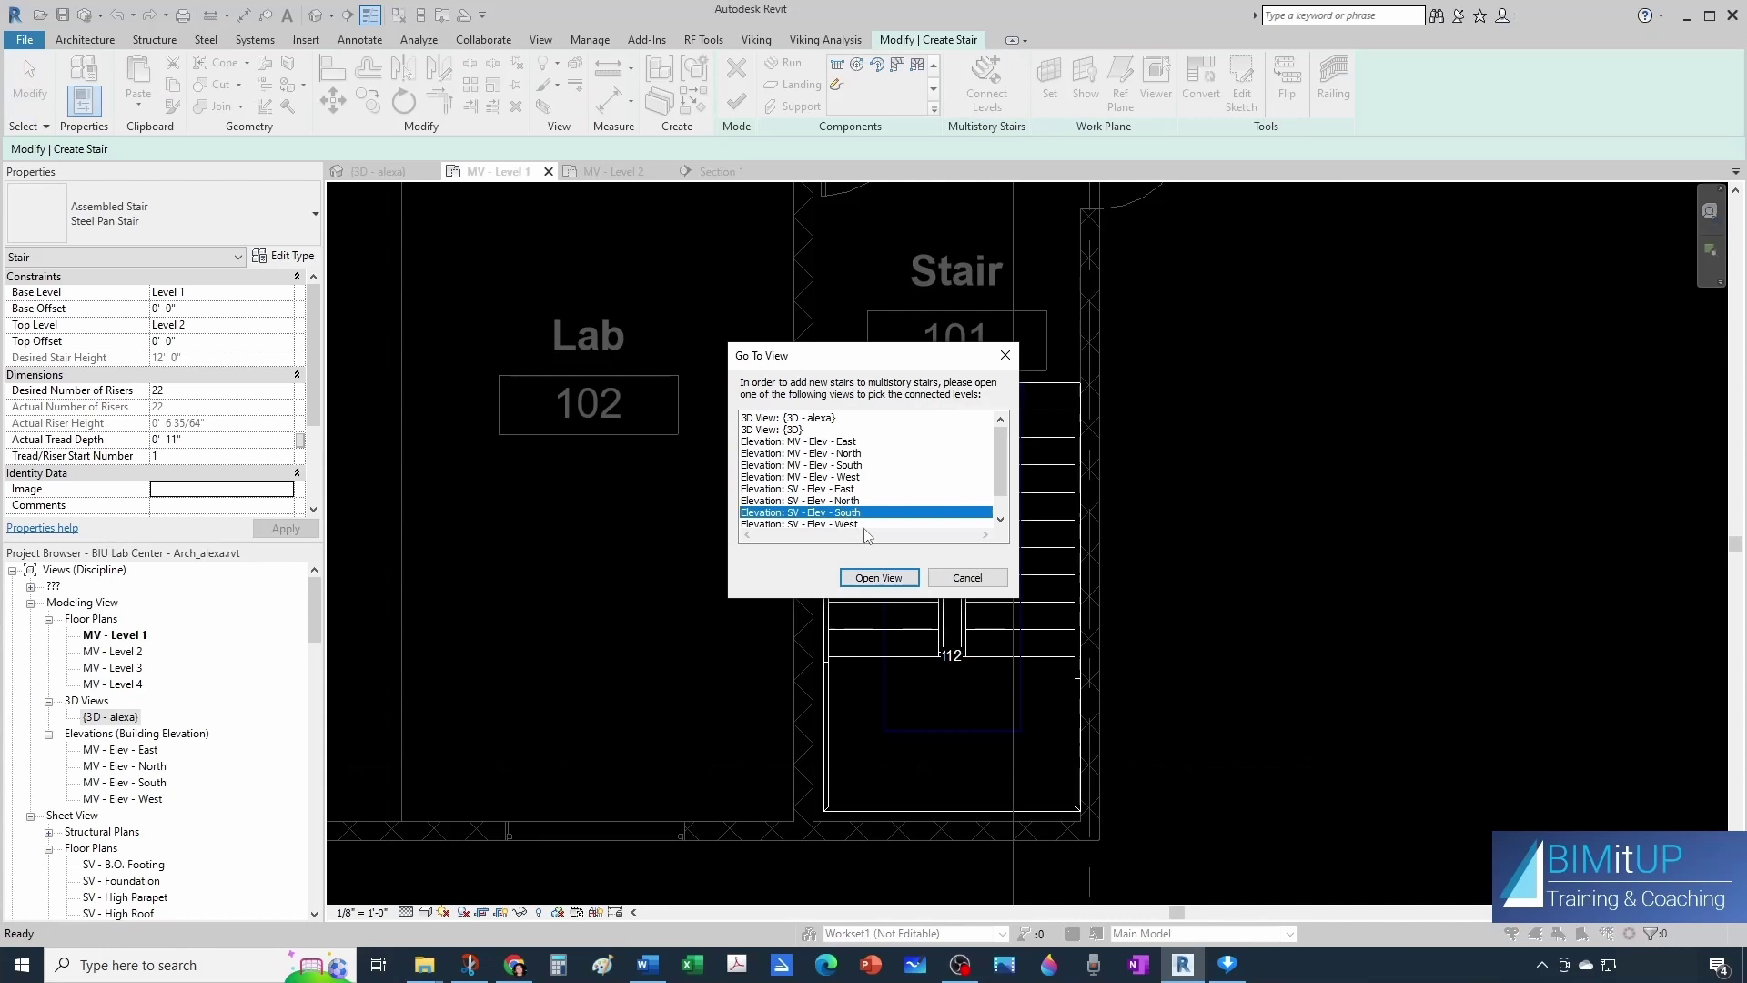
click(835, 490)
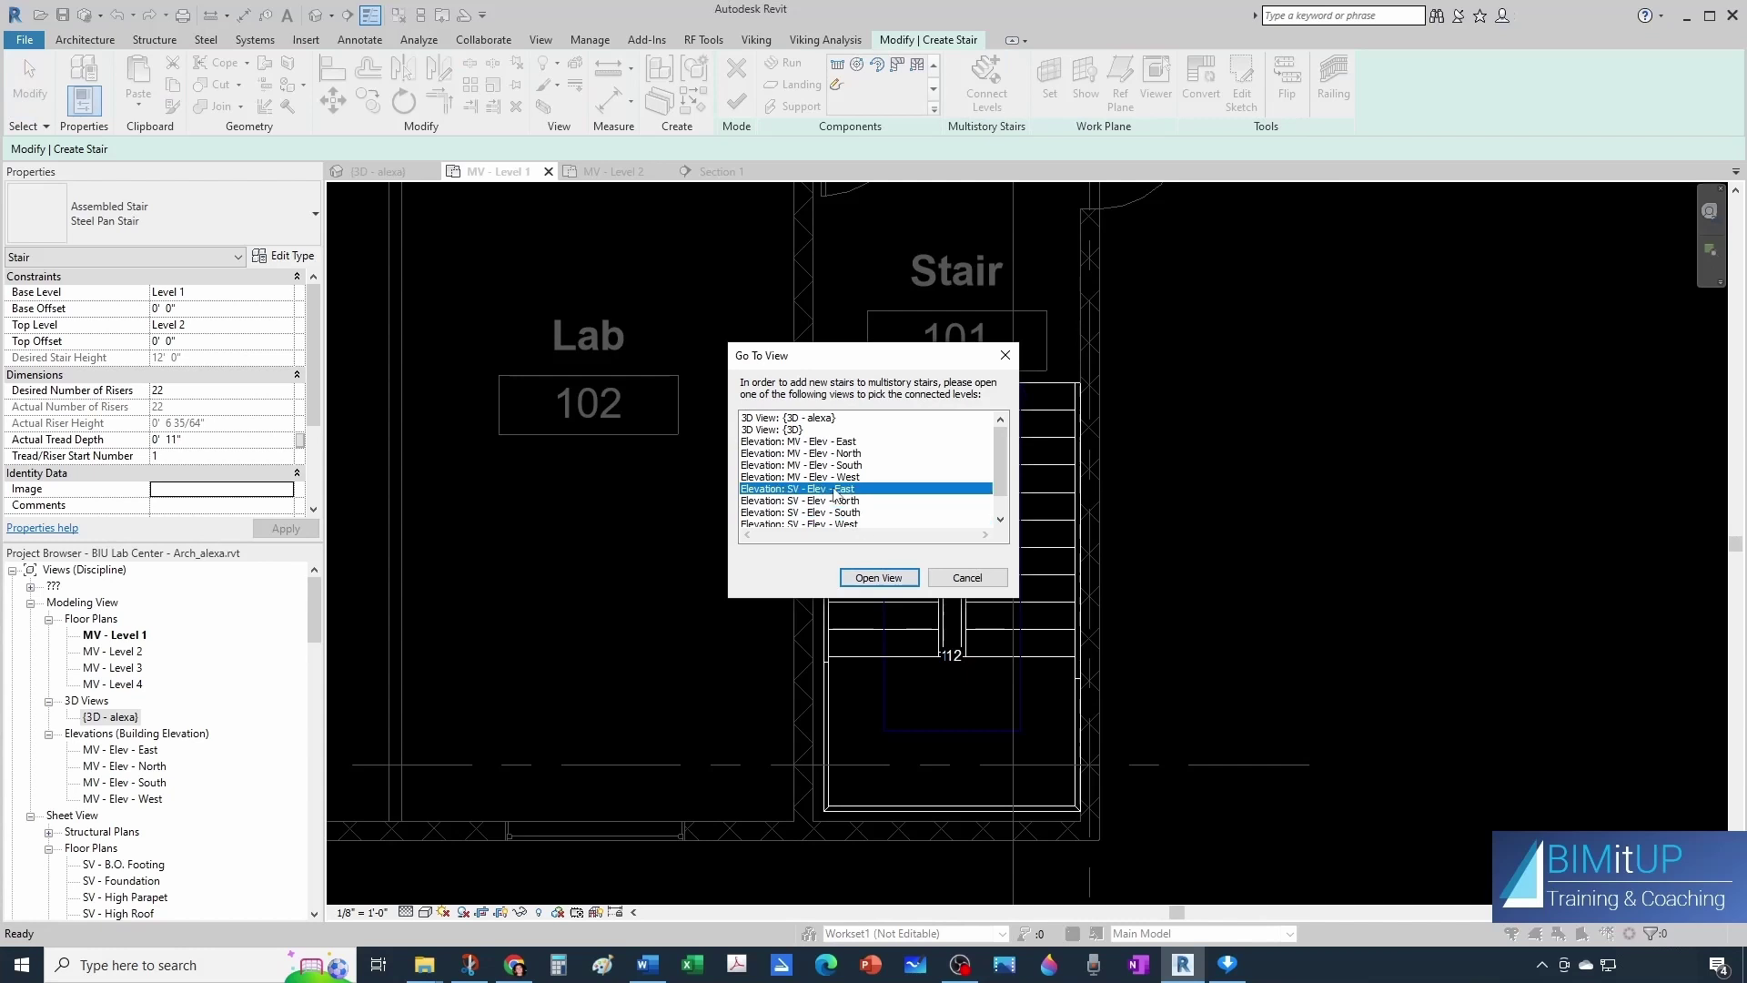
click(878, 578)
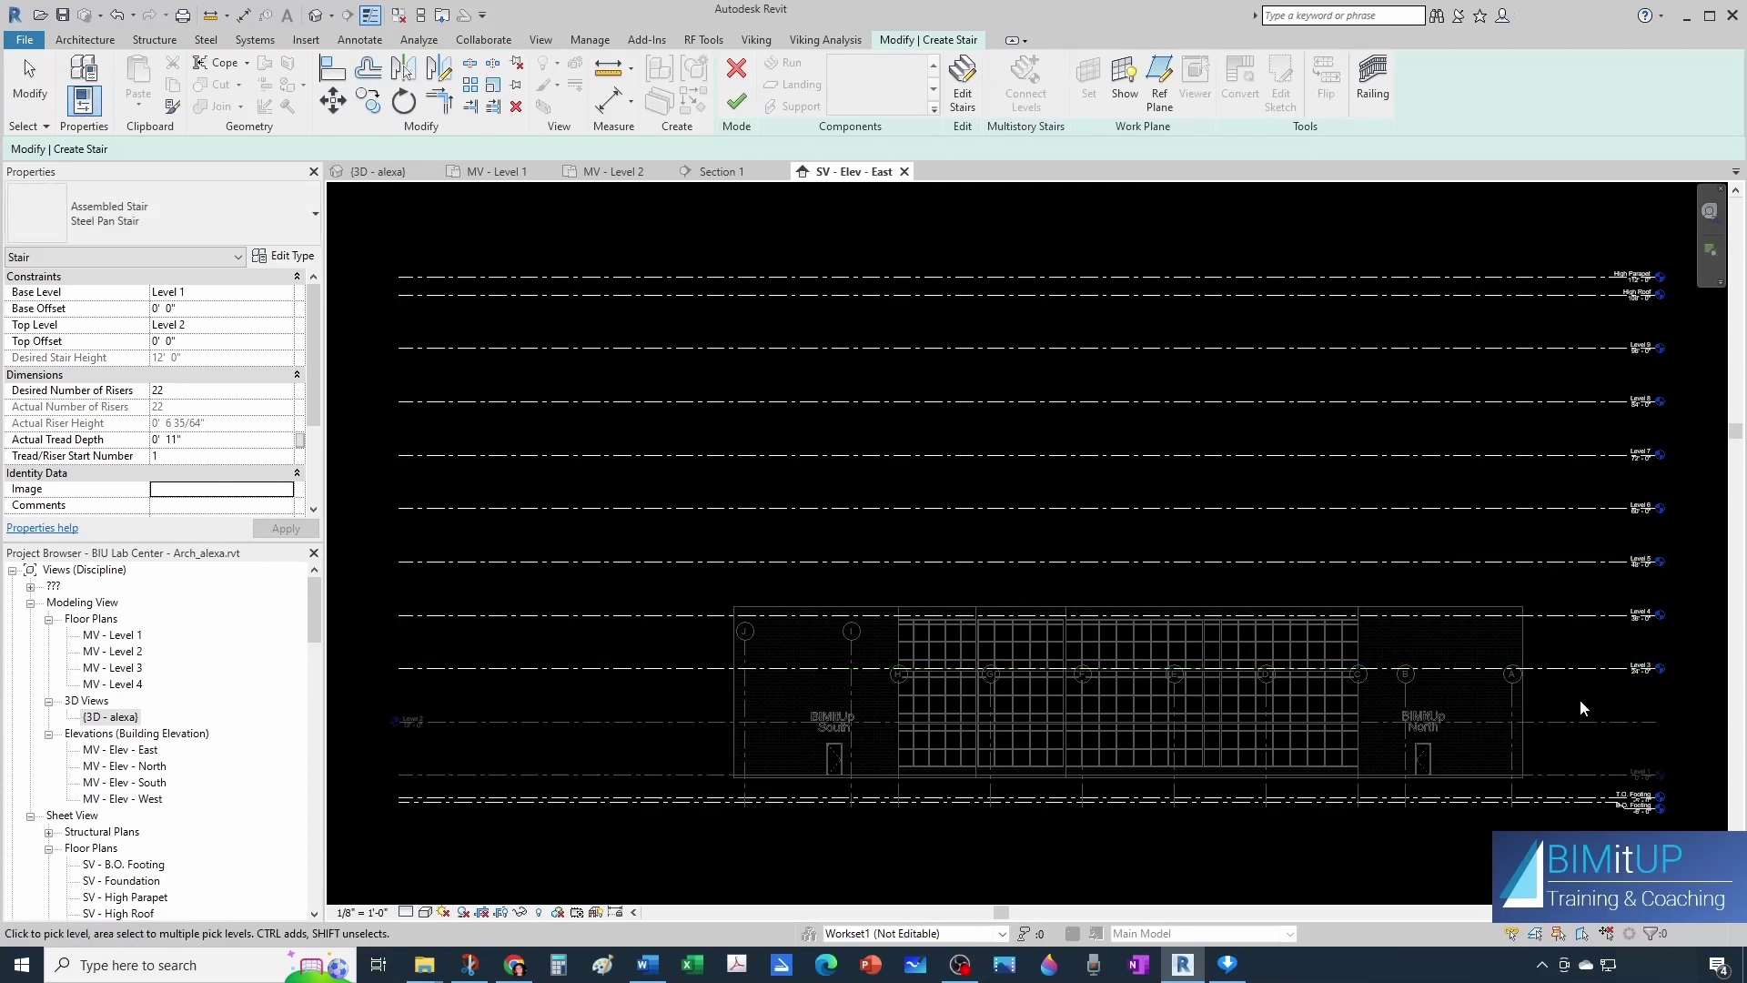
scroll(1649, 752, up, 4)
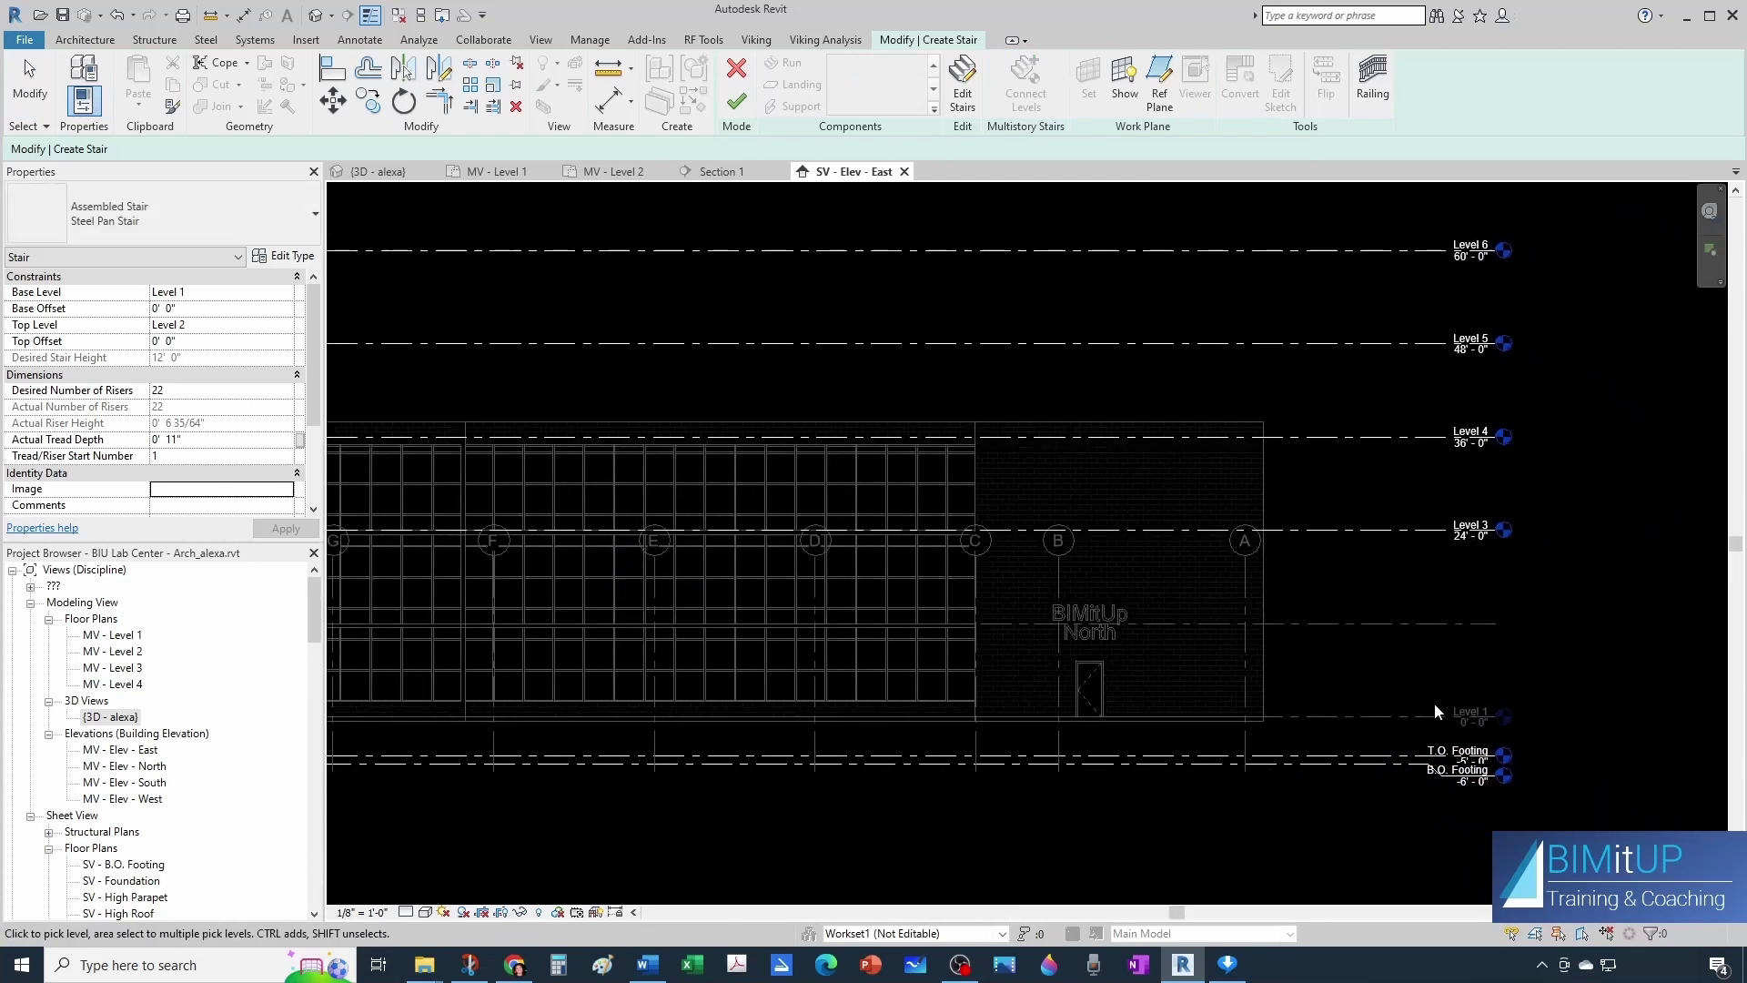
scroll(1405, 626, up, 2)
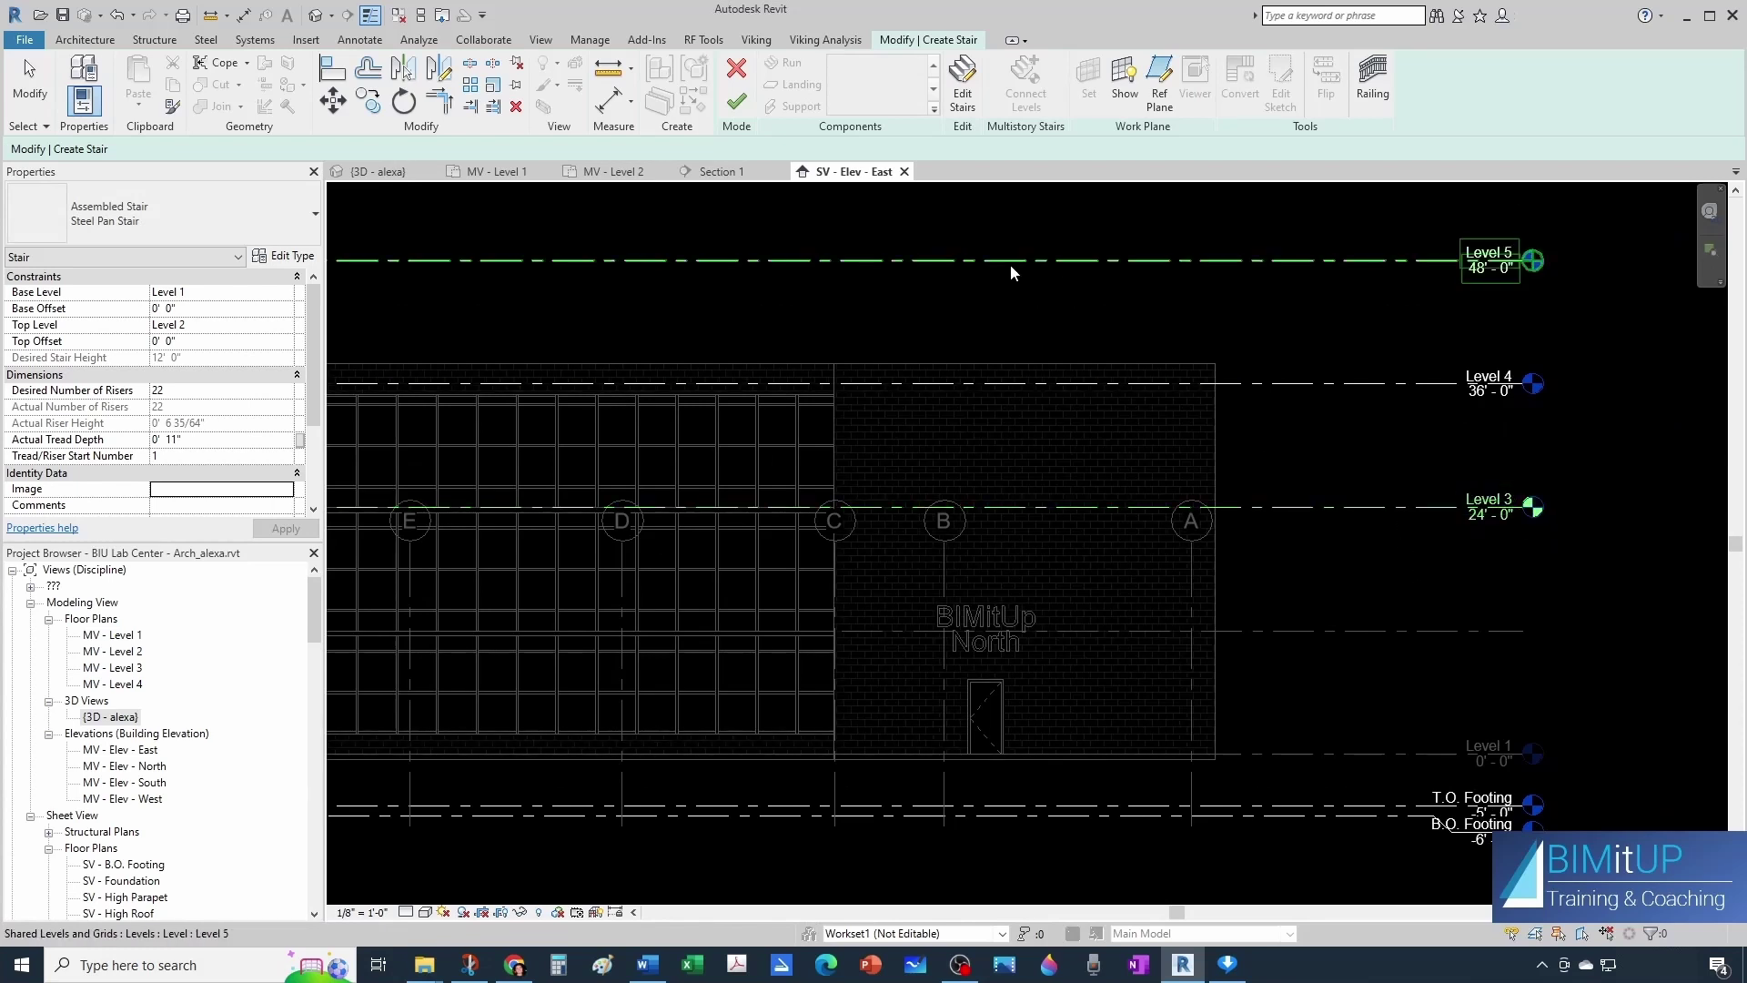
click(739, 106)
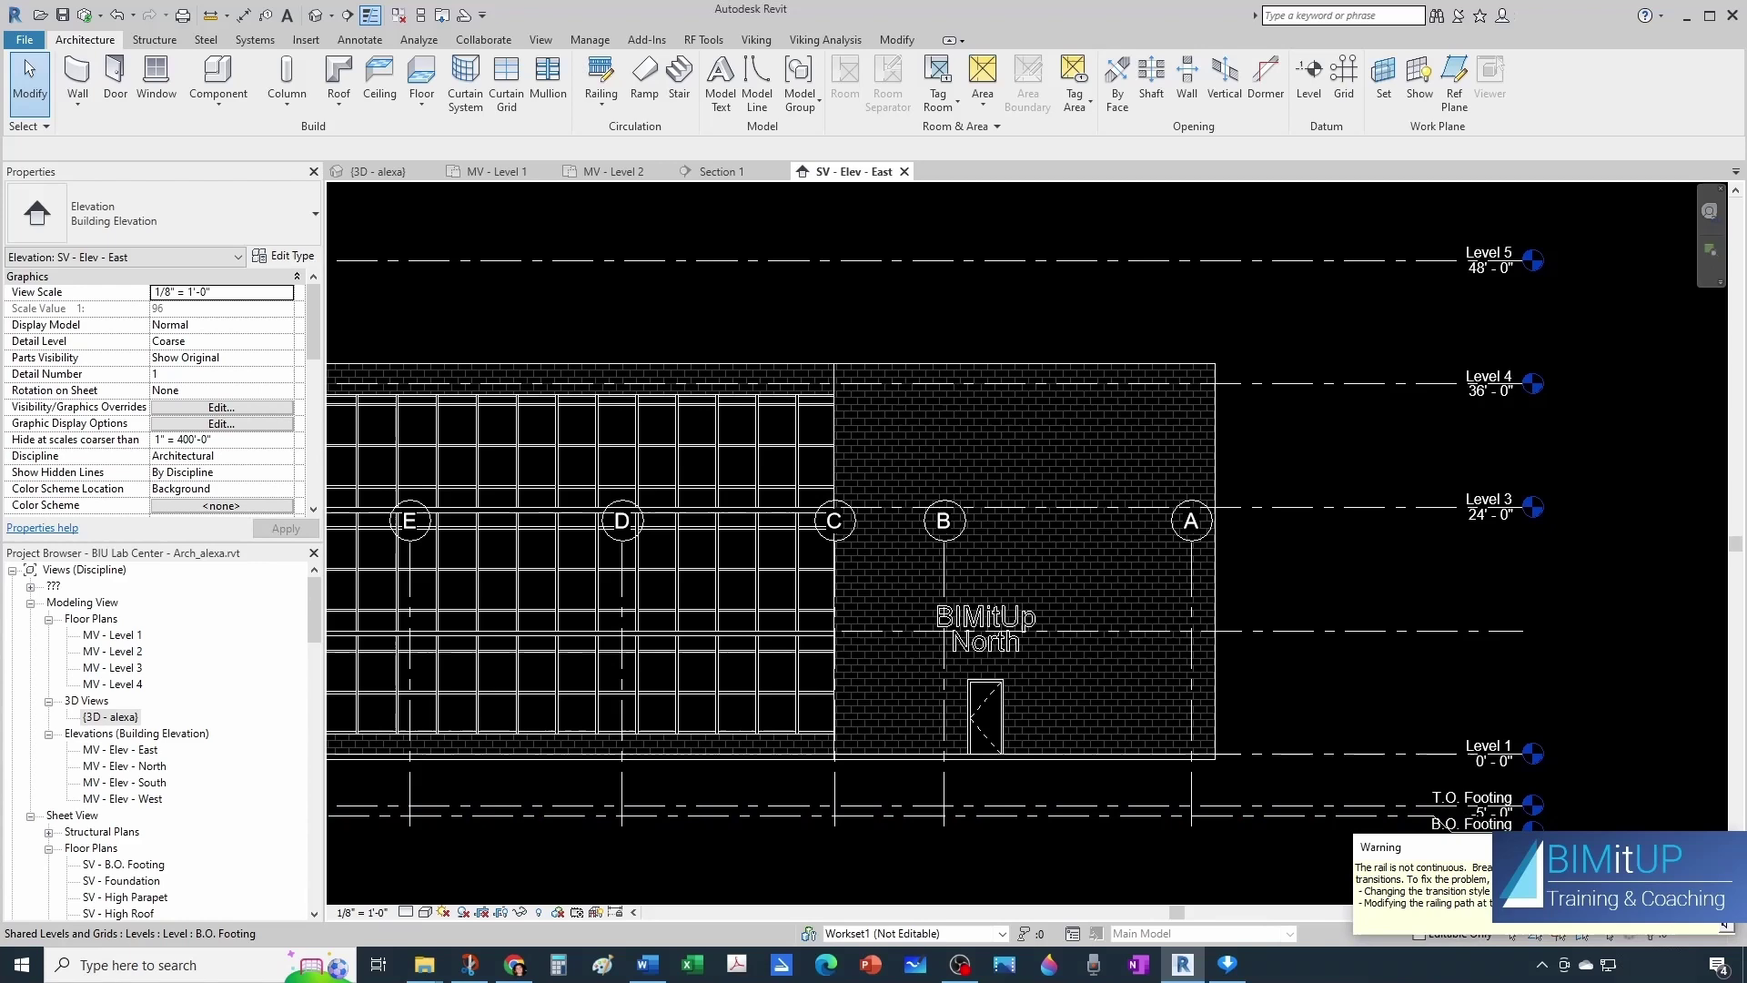
Dismiss the railing warning and return to the MV - Level 1 plan.
click(1151, 316)
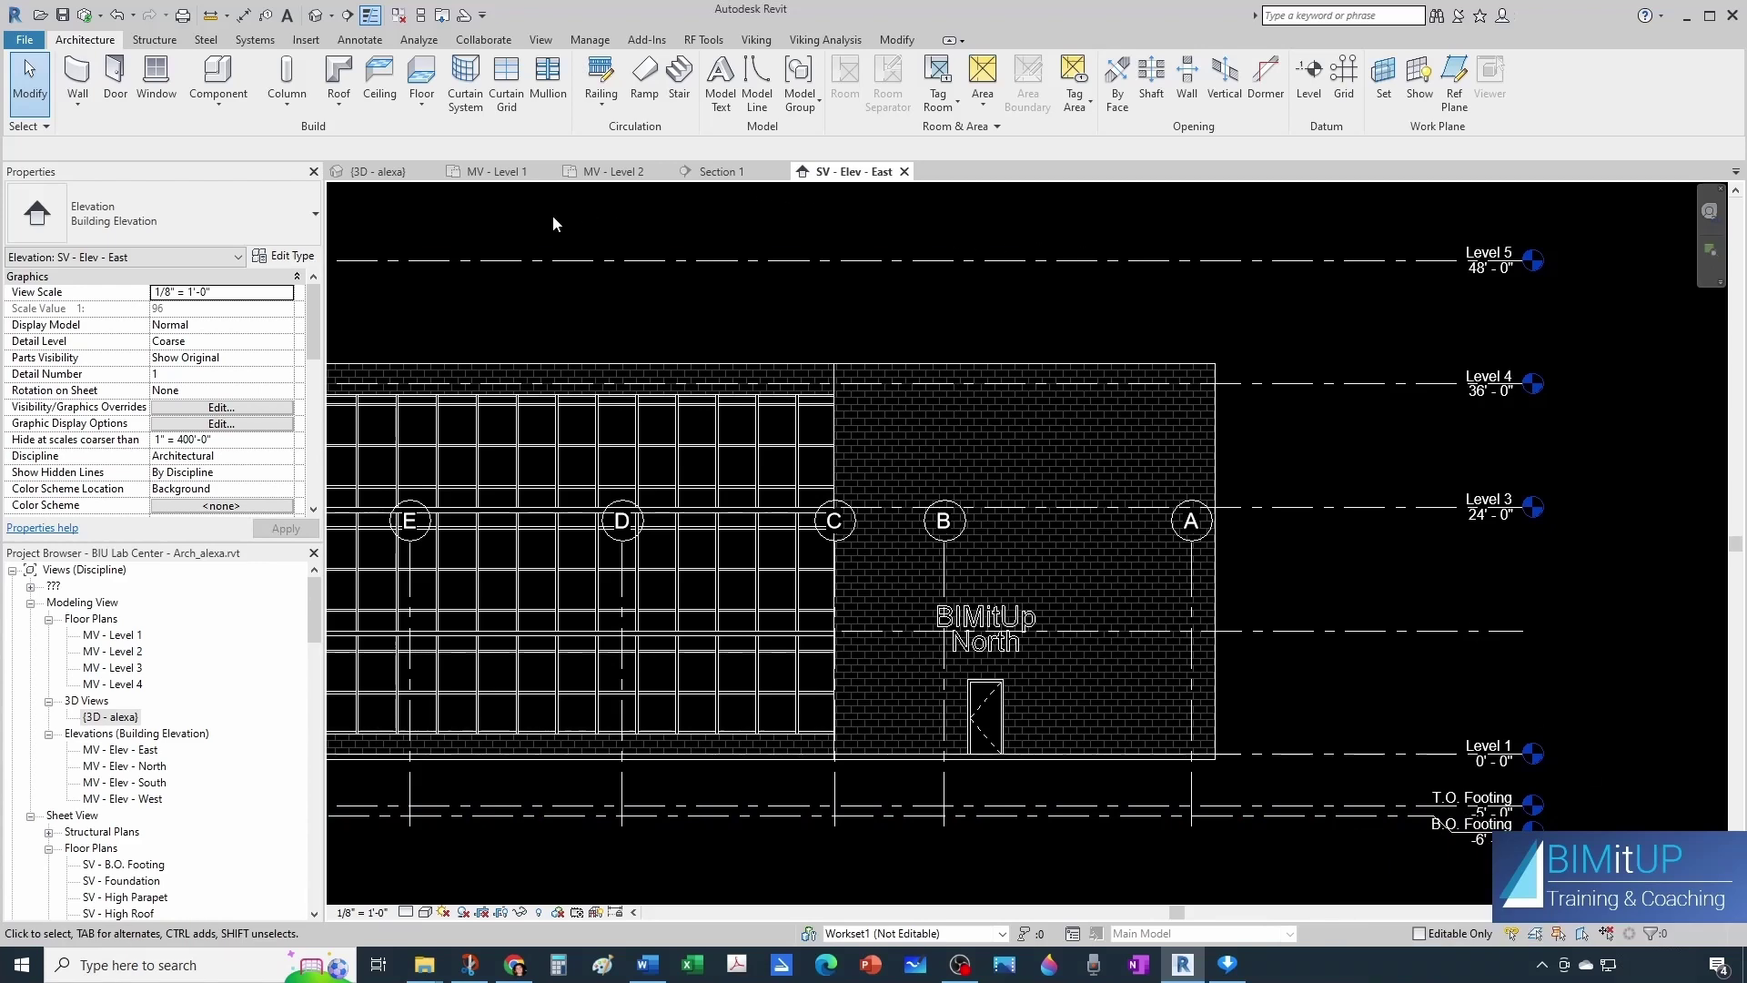
click(496, 172)
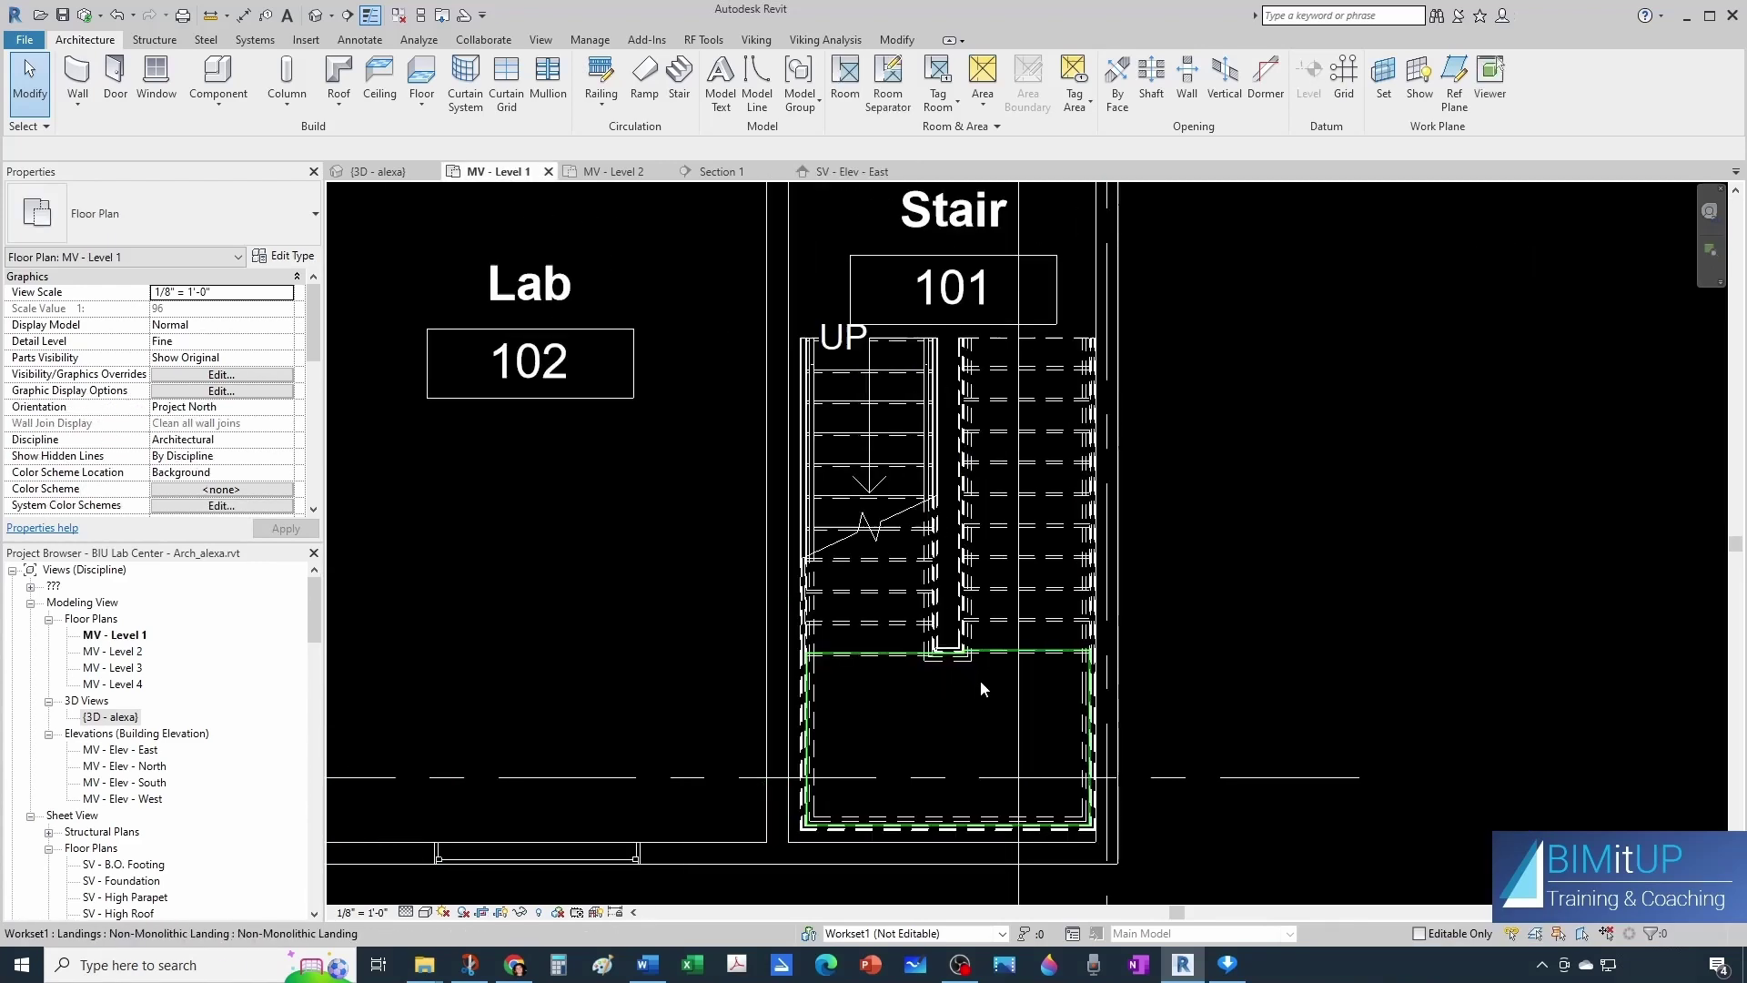
scroll(901, 746, down, 1)
scroll(924, 697, up, 1)
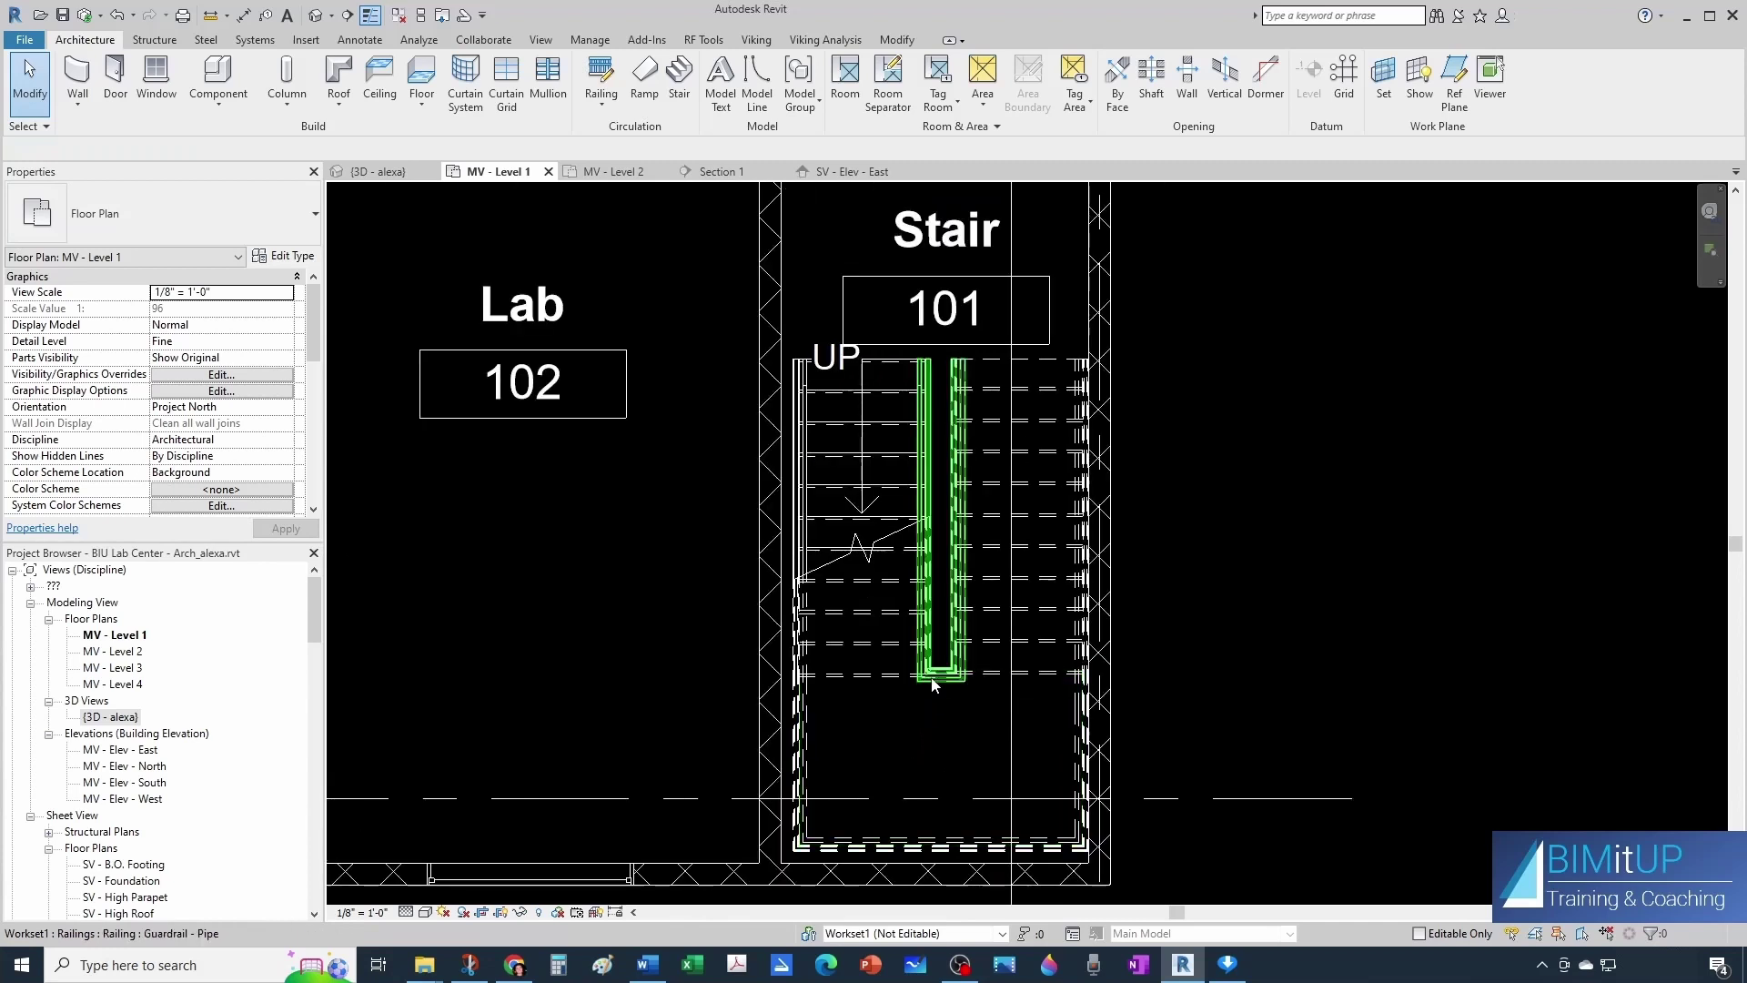
scroll(932, 685, down, 2)
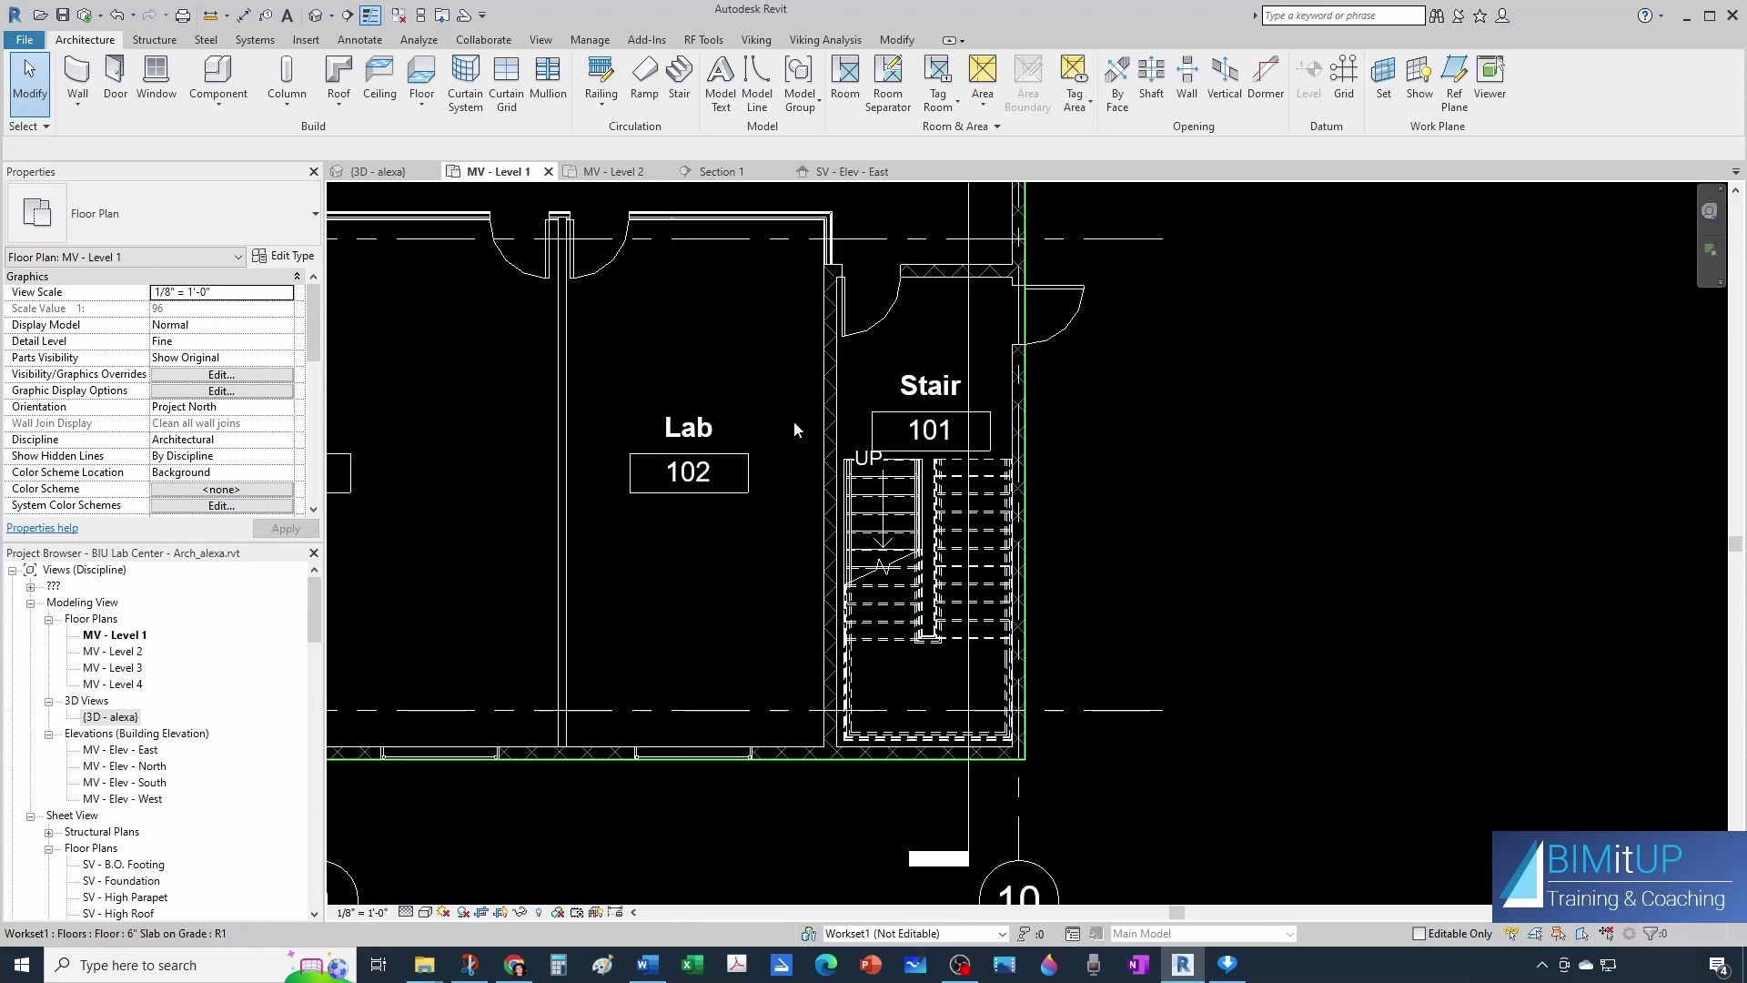
Select the whole stair and nudge it slightly left within Stair 101.
drag(794, 421, 1069, 746)
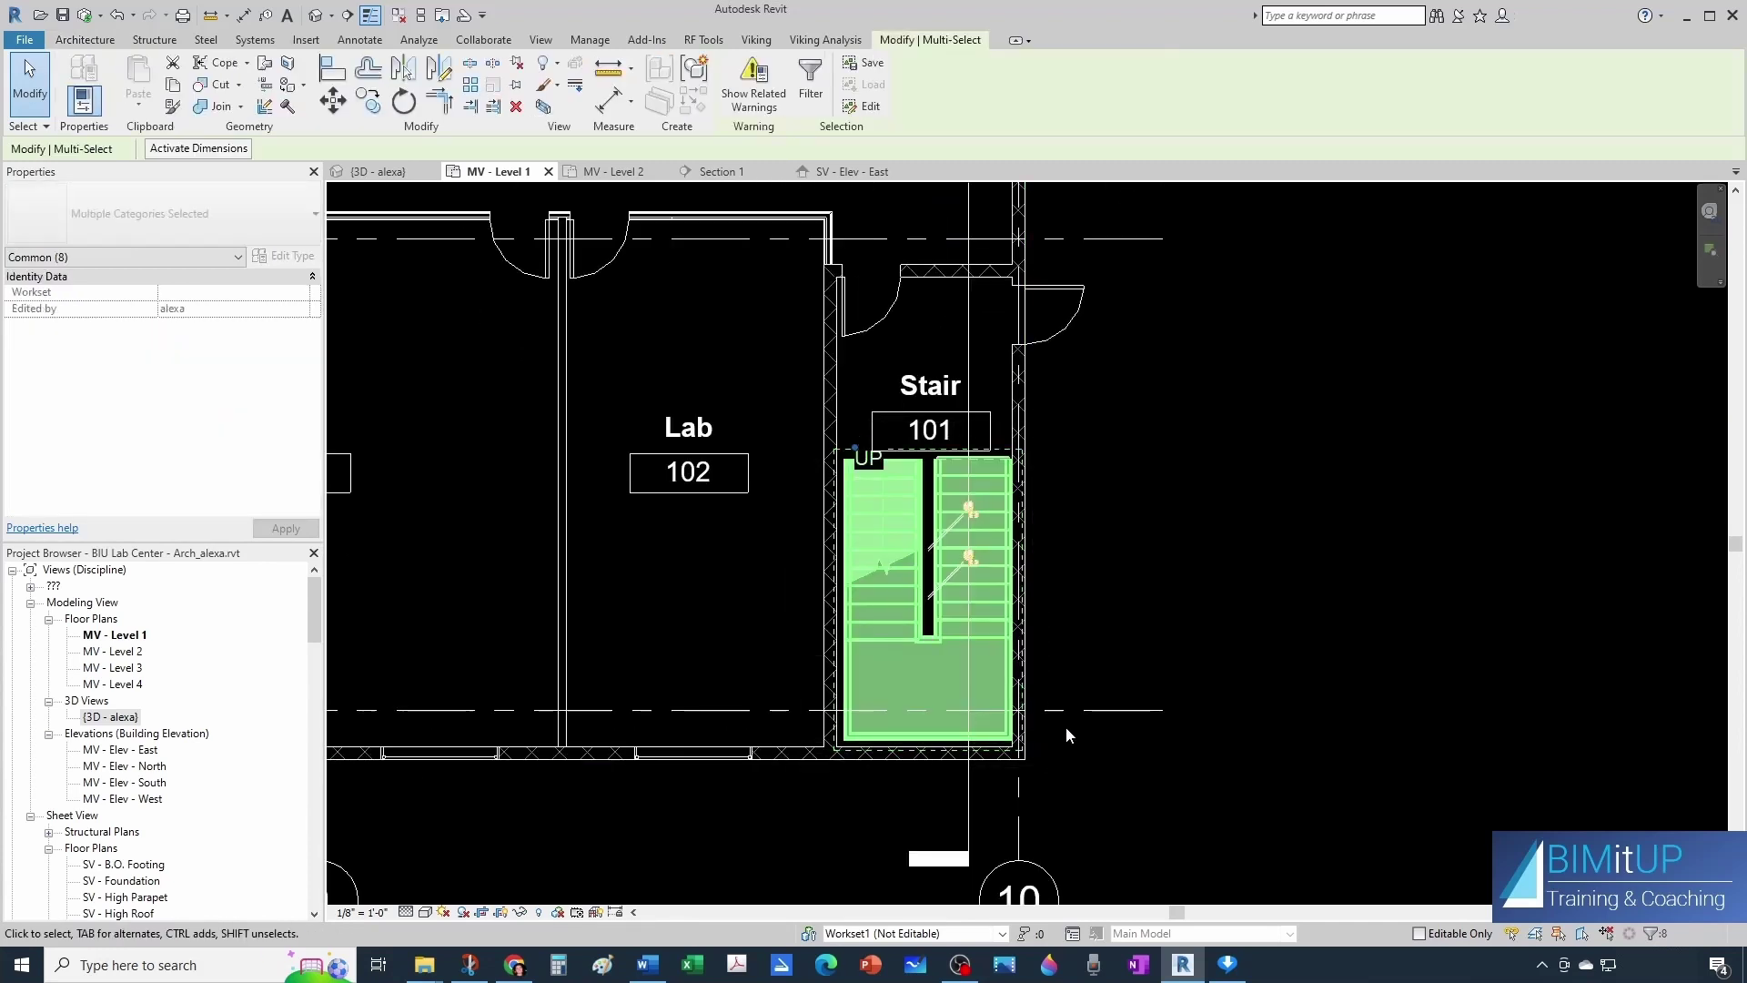
key(Left)
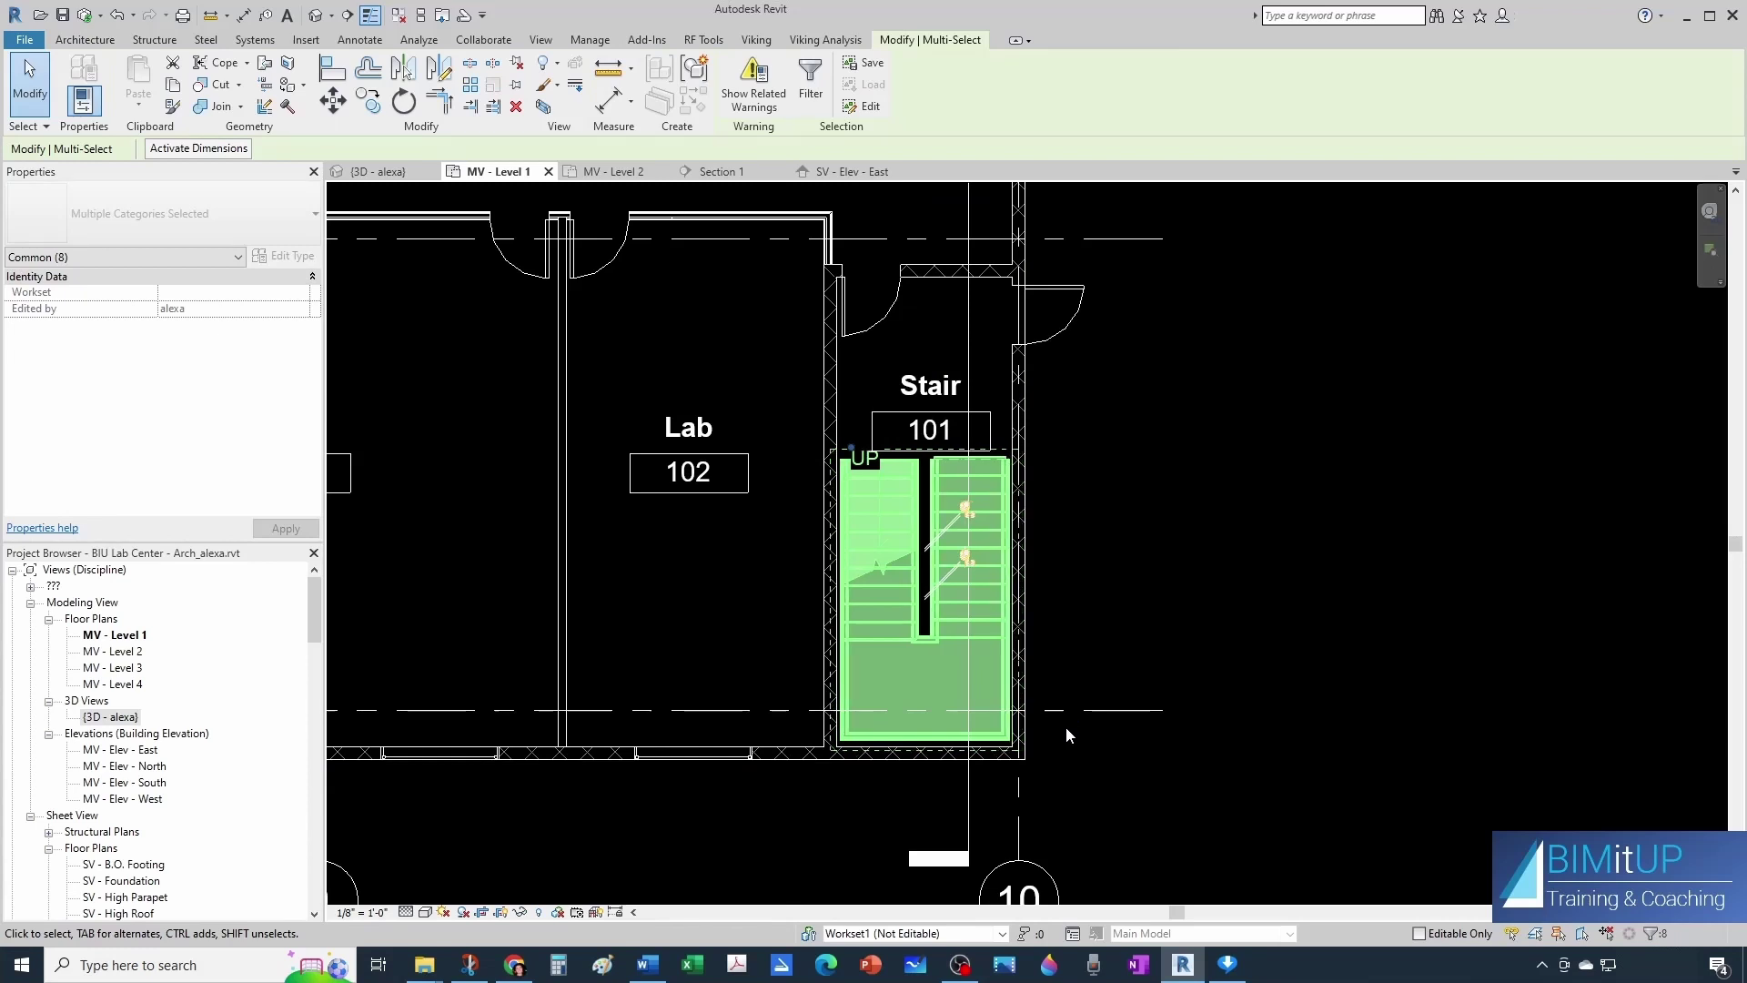
click(1066, 726)
Check in Section 1 that the stair reaches Level 3, then switch to the 3D view.
scroll(1051, 692, up, 3)
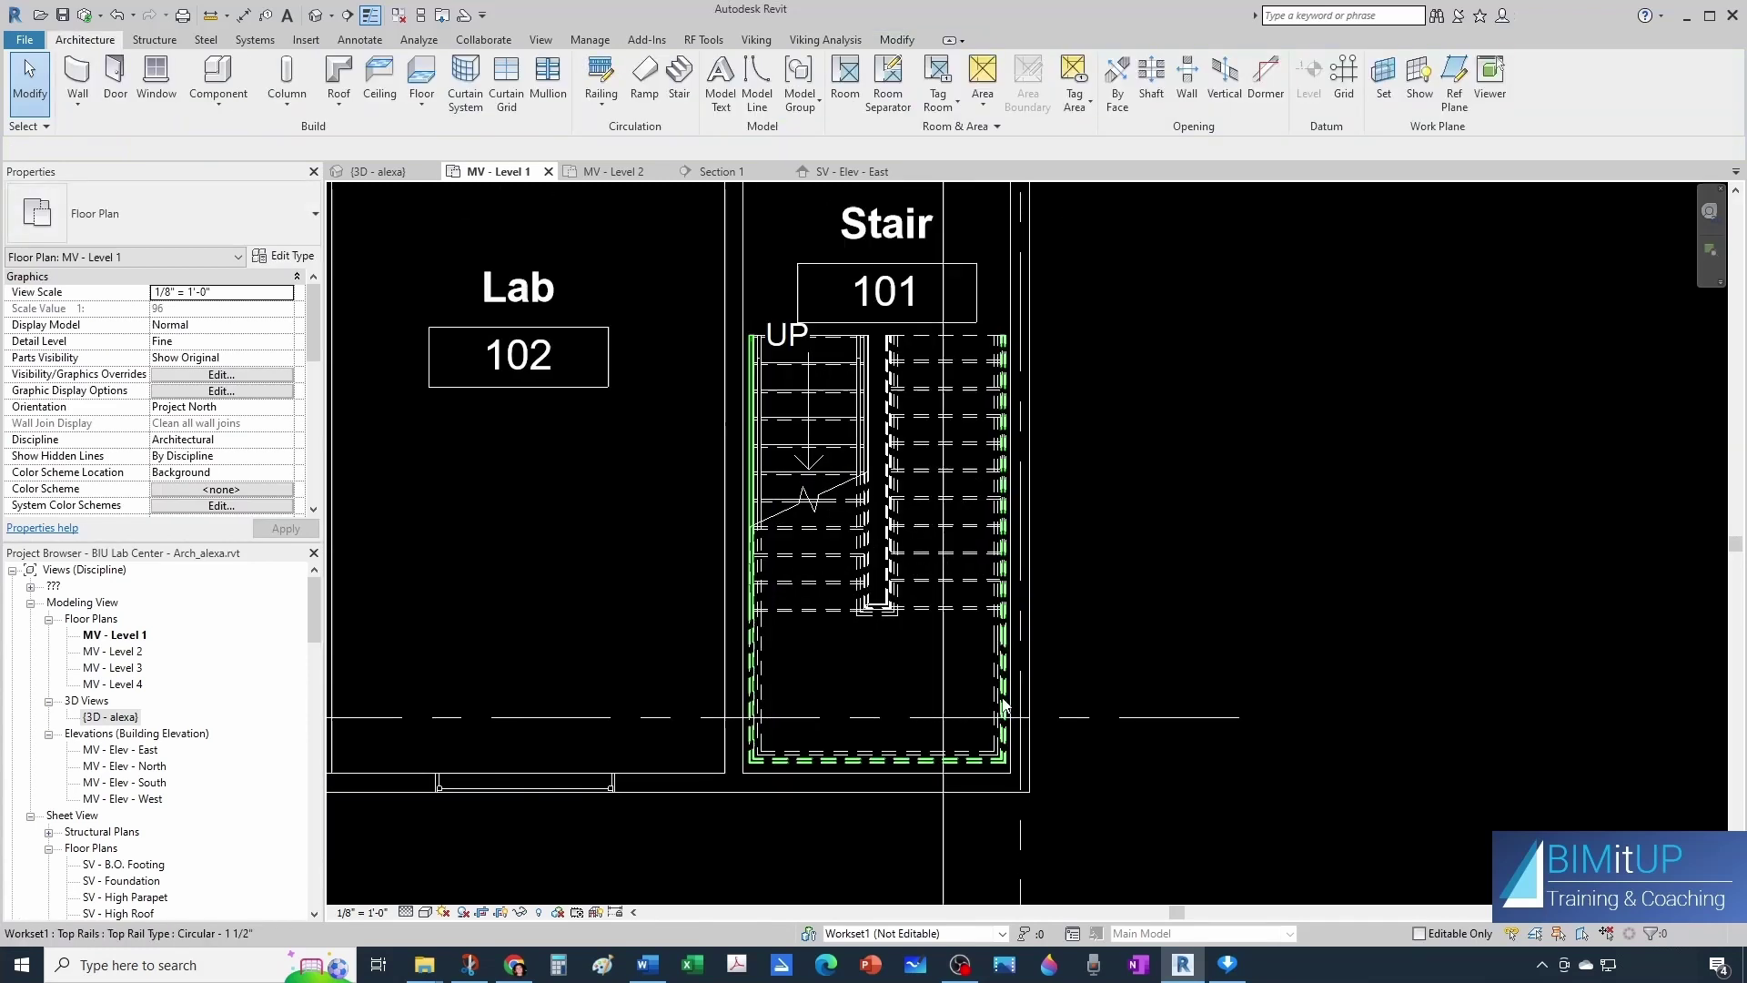
scroll(874, 605, down, 5)
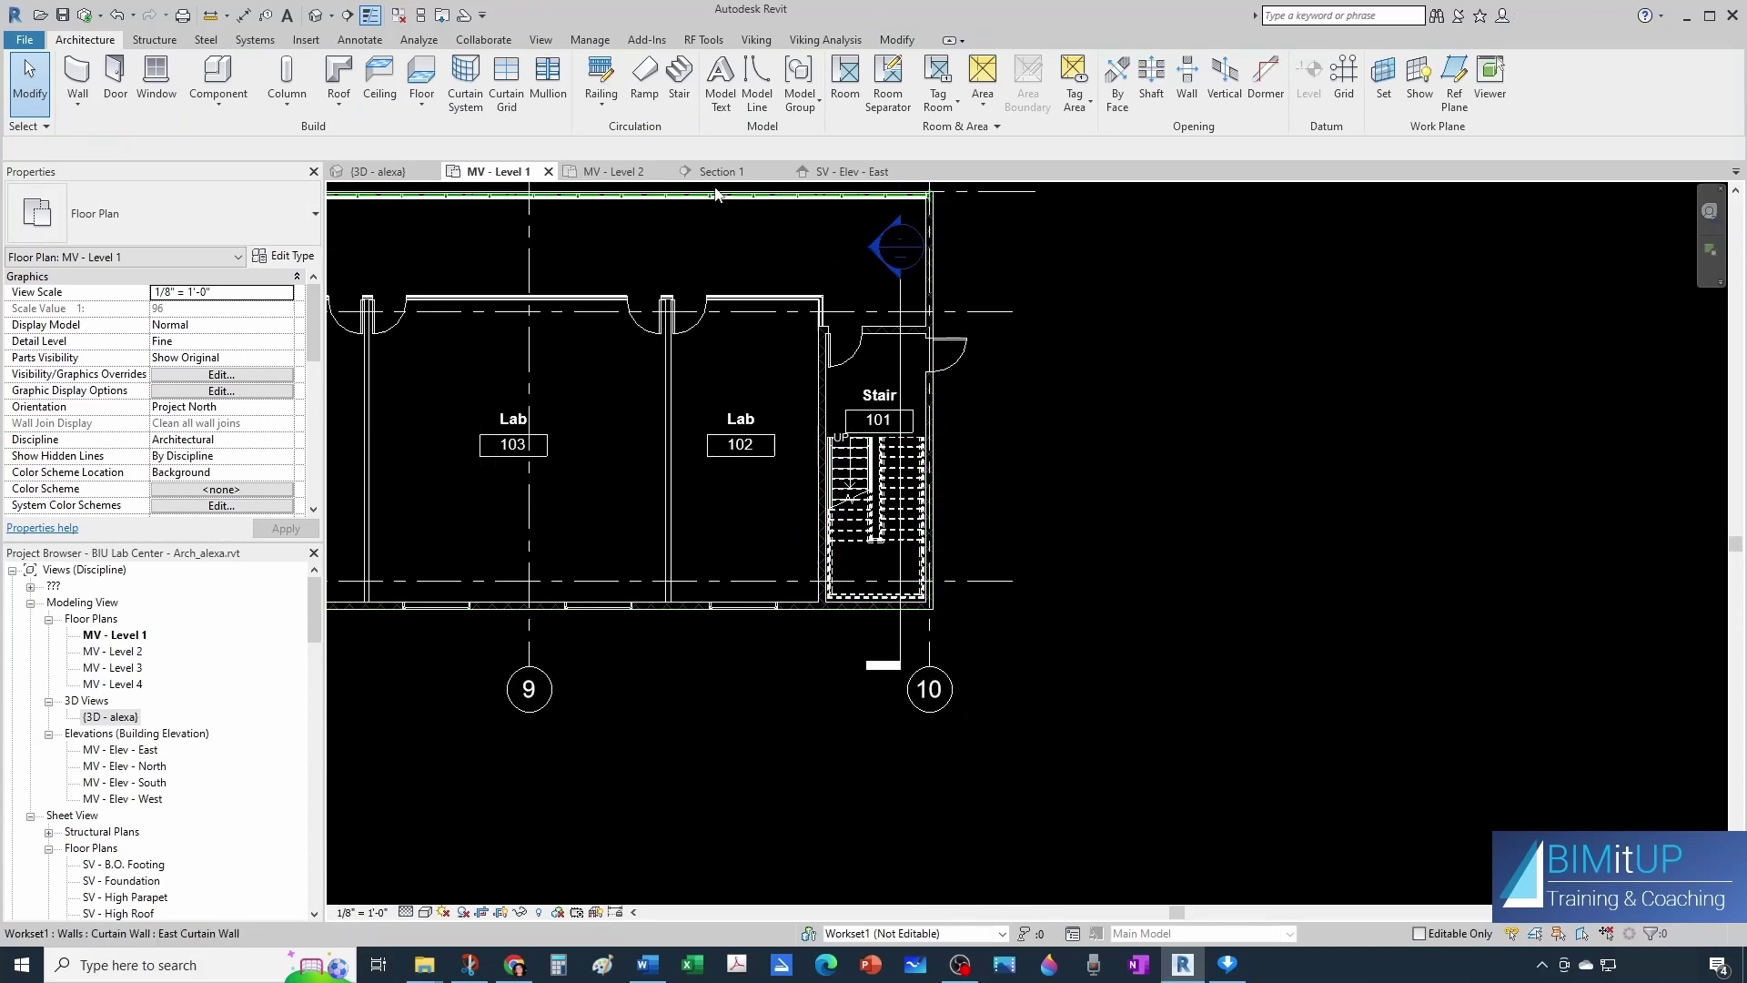
double_click(897, 245)
scroll(1006, 637, up, 3)
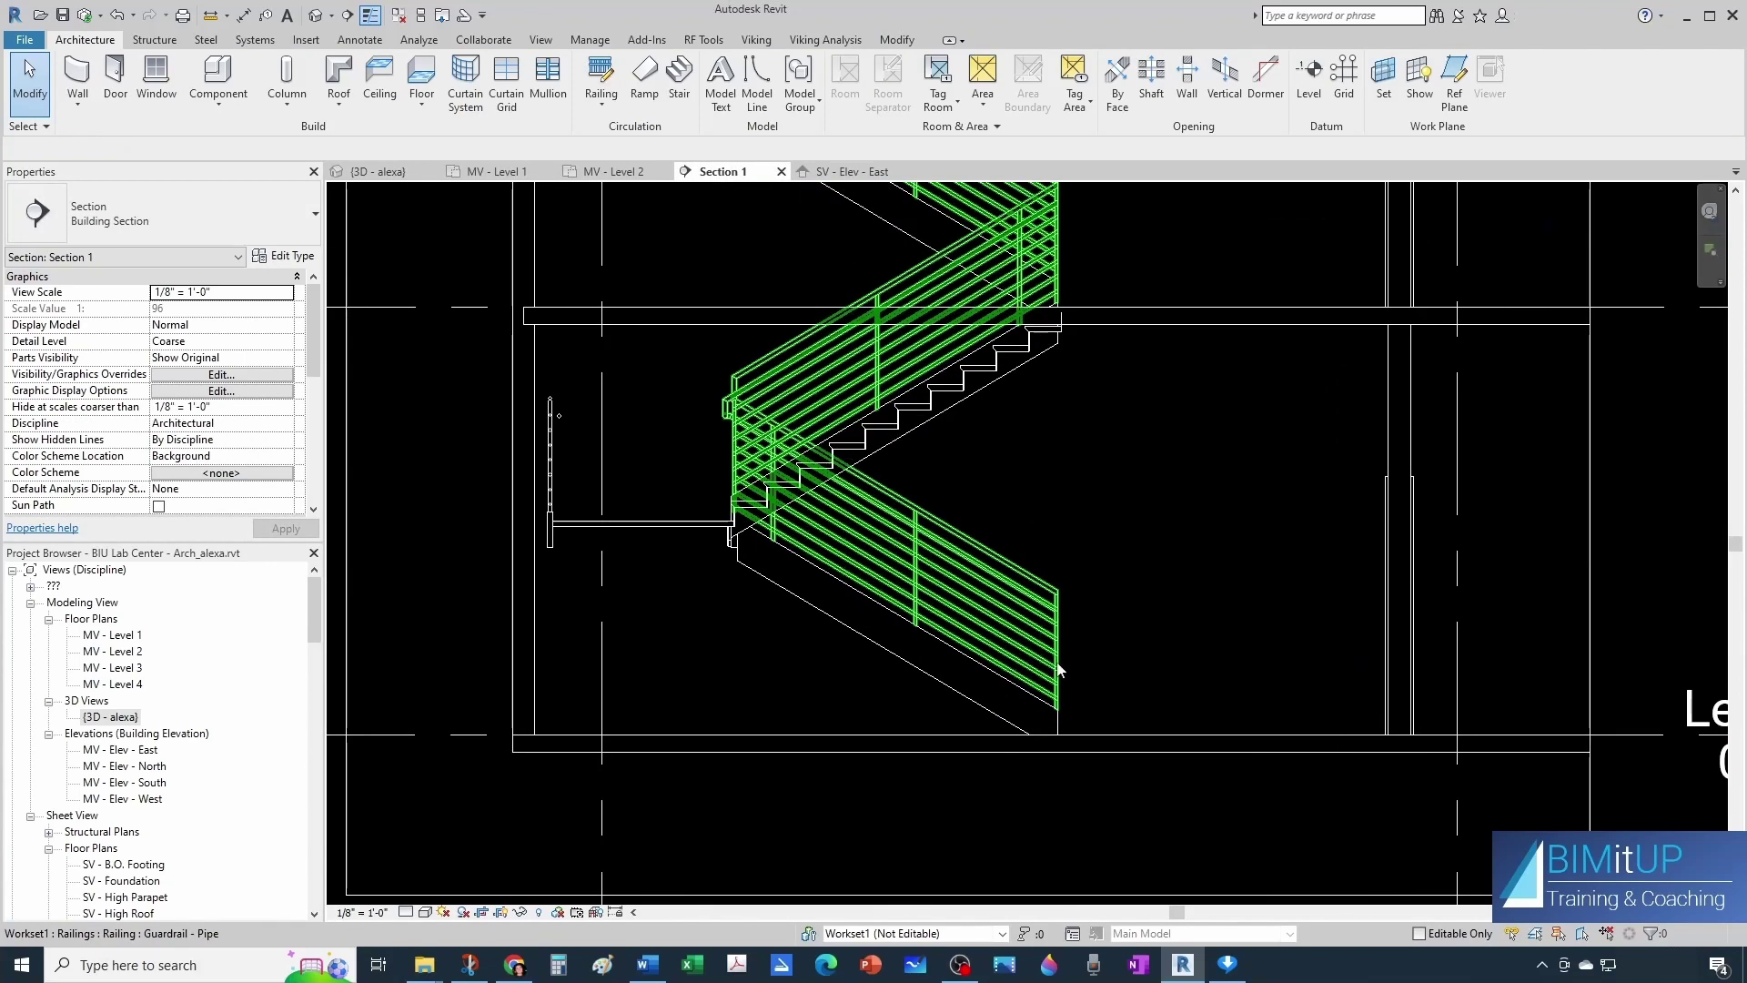
scroll(774, 437, down, 2)
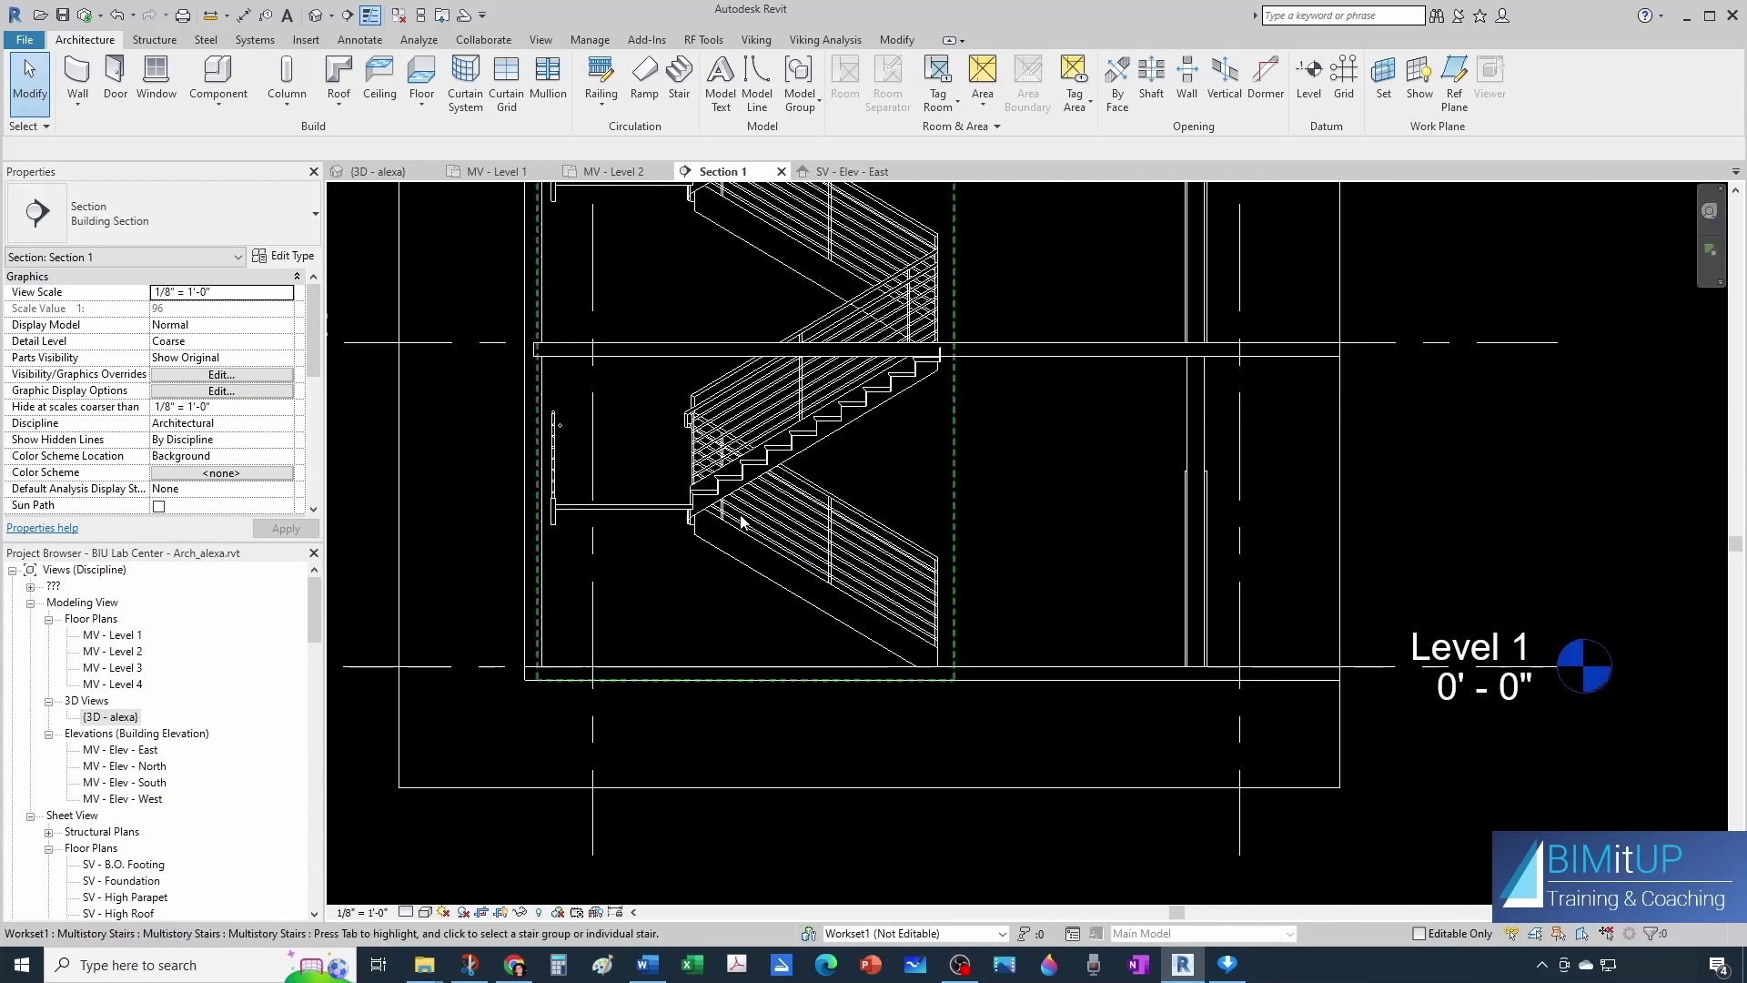
scroll(968, 390, down, 3)
middle_drag(832, 287, 839, 561)
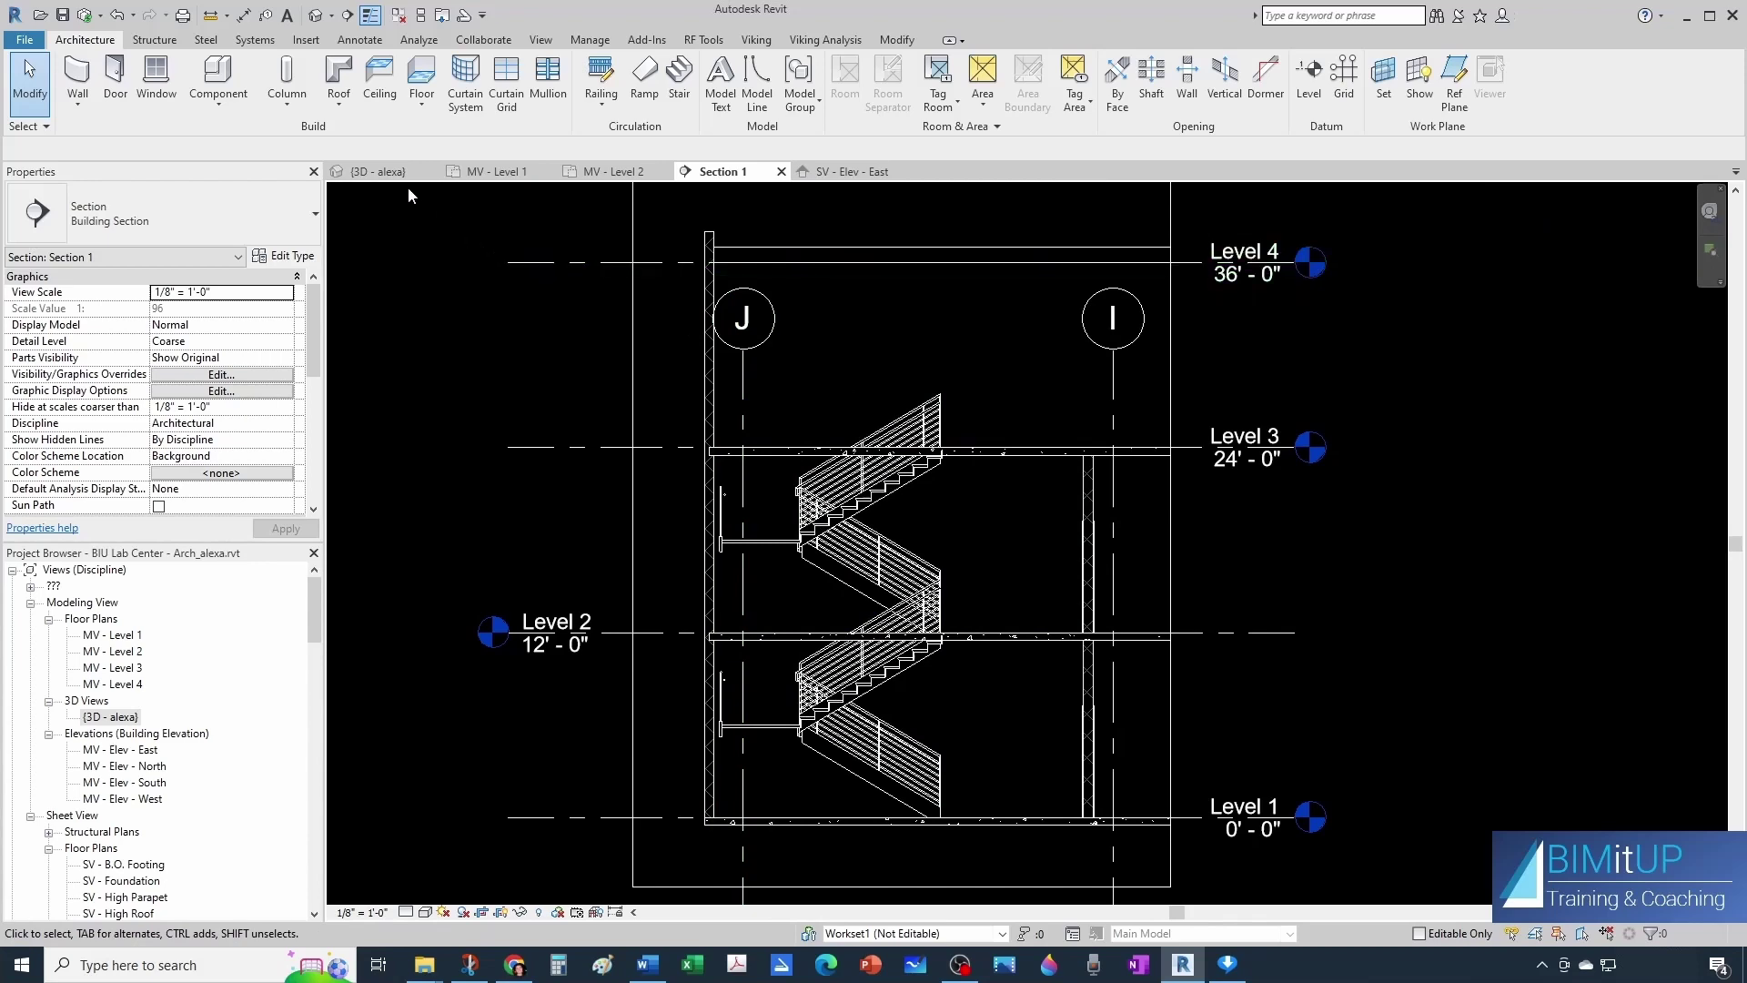
click(378, 171)
Hide the stairwell's end wall in the 3D view.
scroll(1183, 409, up, 2)
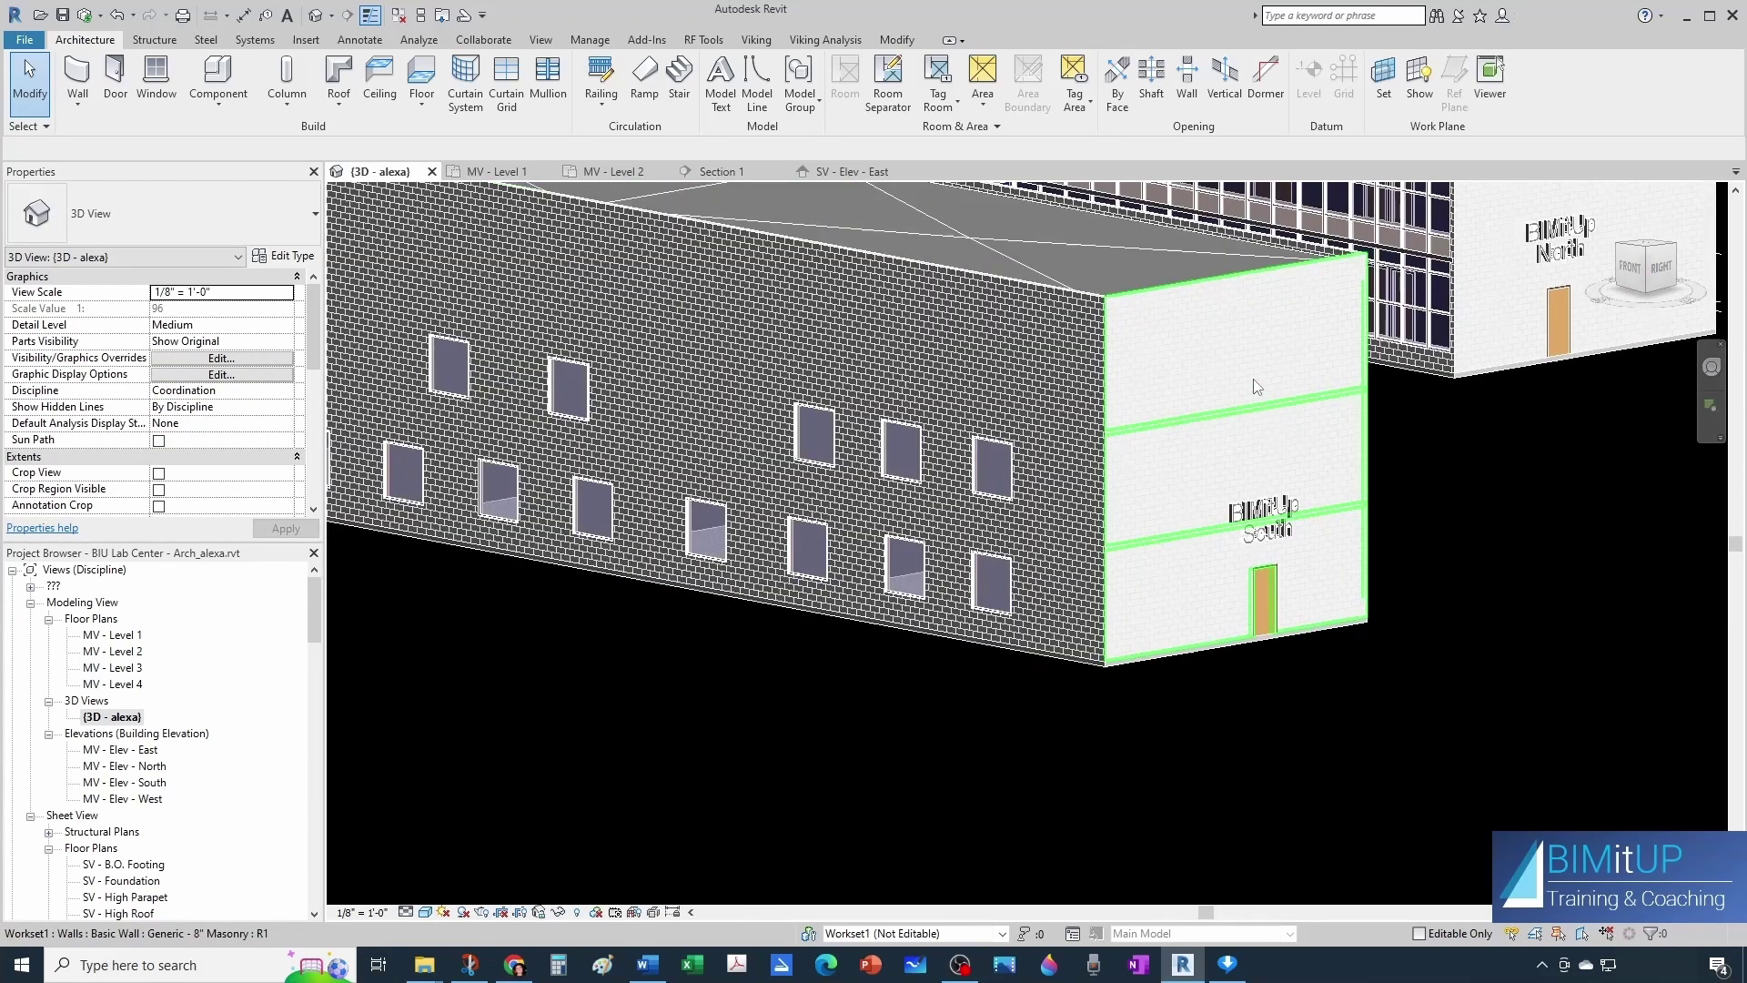
click(1253, 358)
right_click(1252, 357)
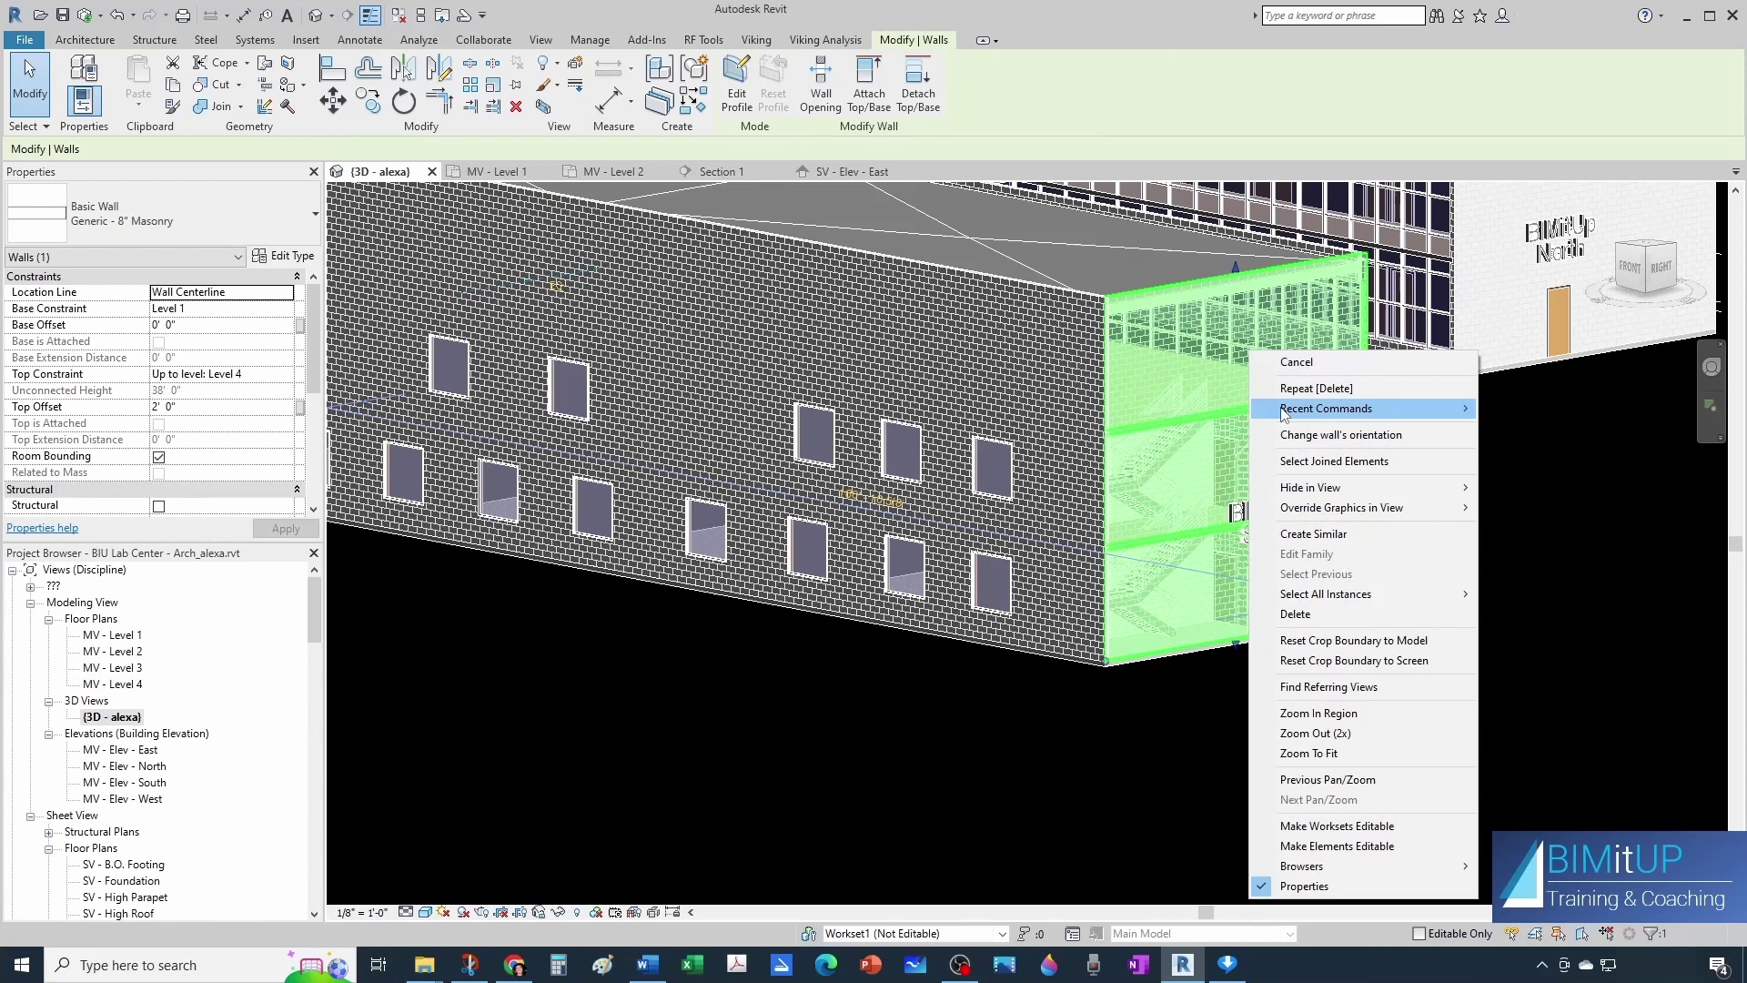
mouse_move(1326, 488)
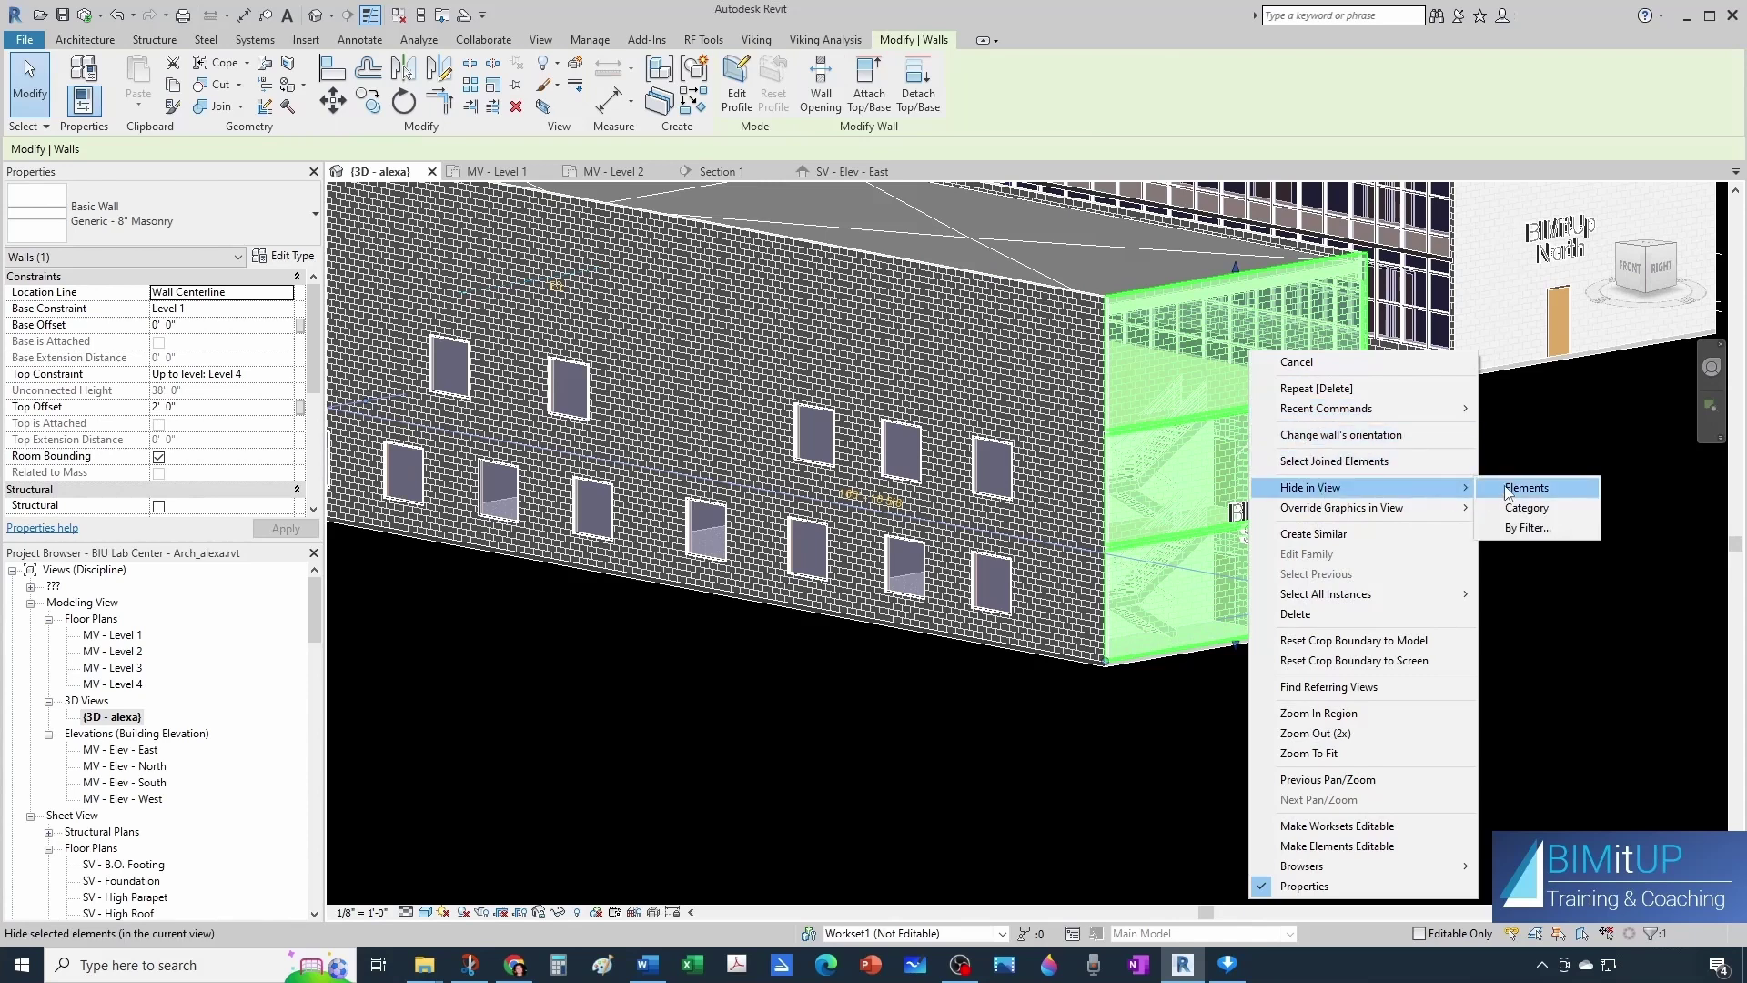
click(1508, 489)
Orbit into the stairwell to inspect the flights, then return to the MV - Level 1 plan.
scroll(1216, 637, up, 5)
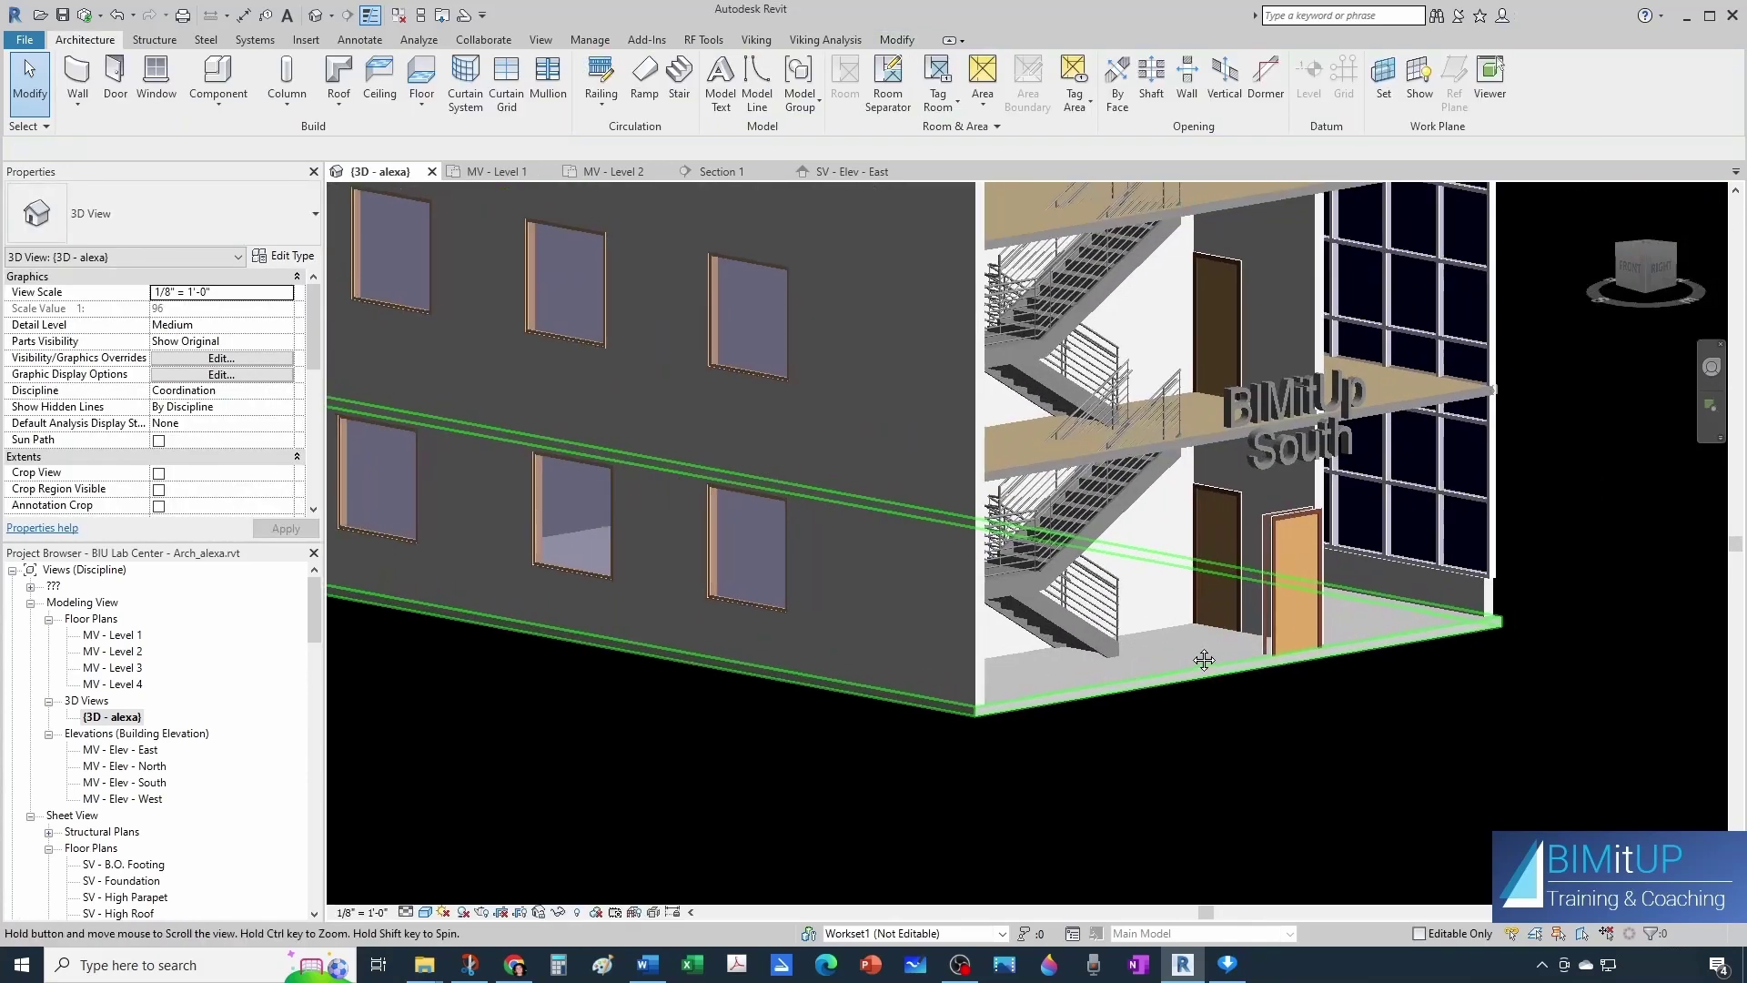
shift+middle_drag(1204, 660, 1053, 469)
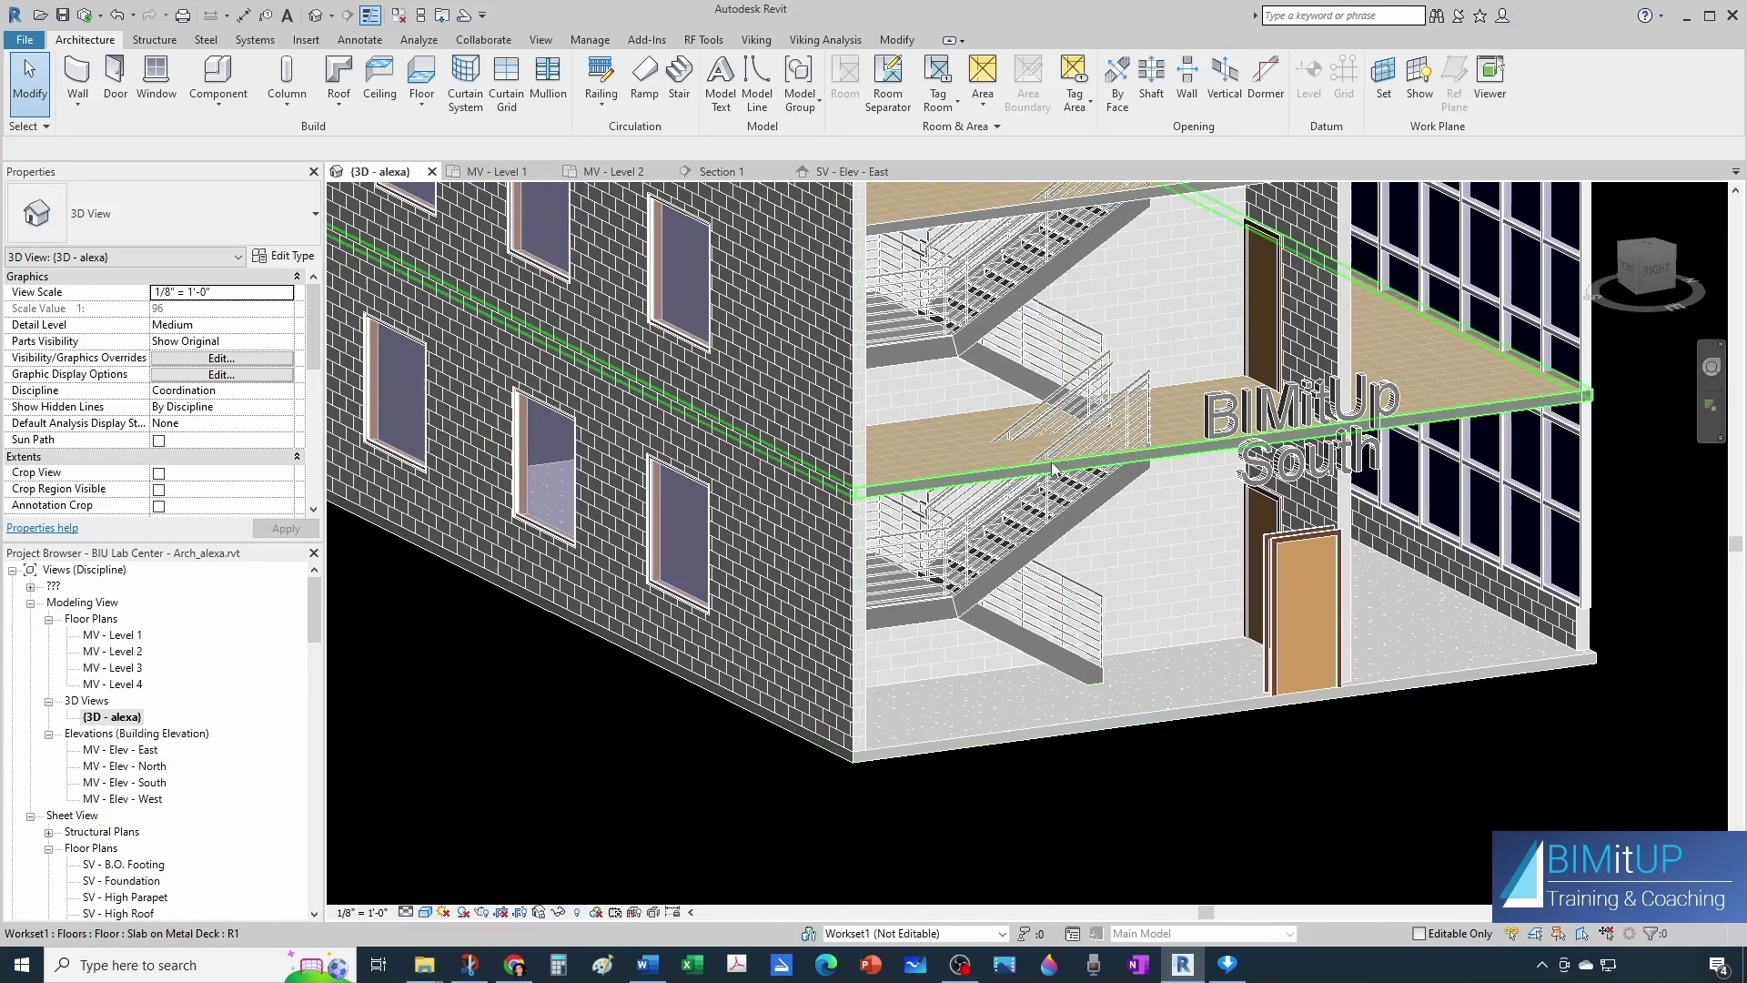
scroll(1125, 537, up, 2)
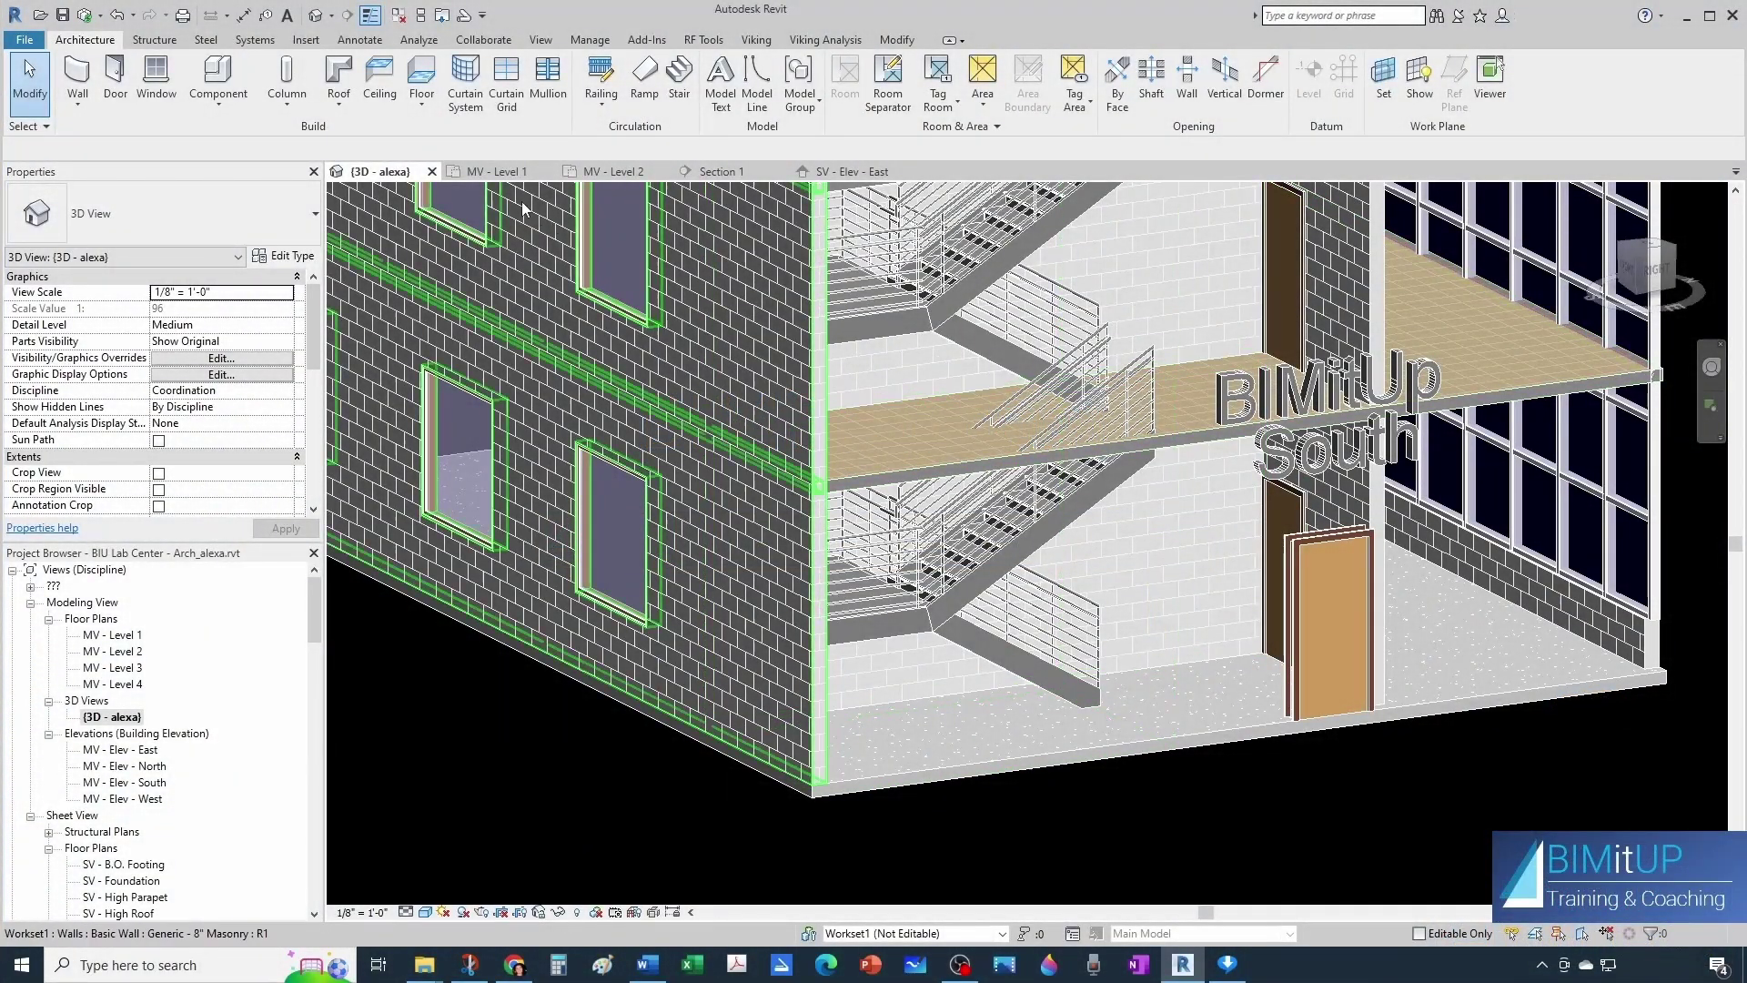
click(497, 171)
scroll(882, 430, up, 2)
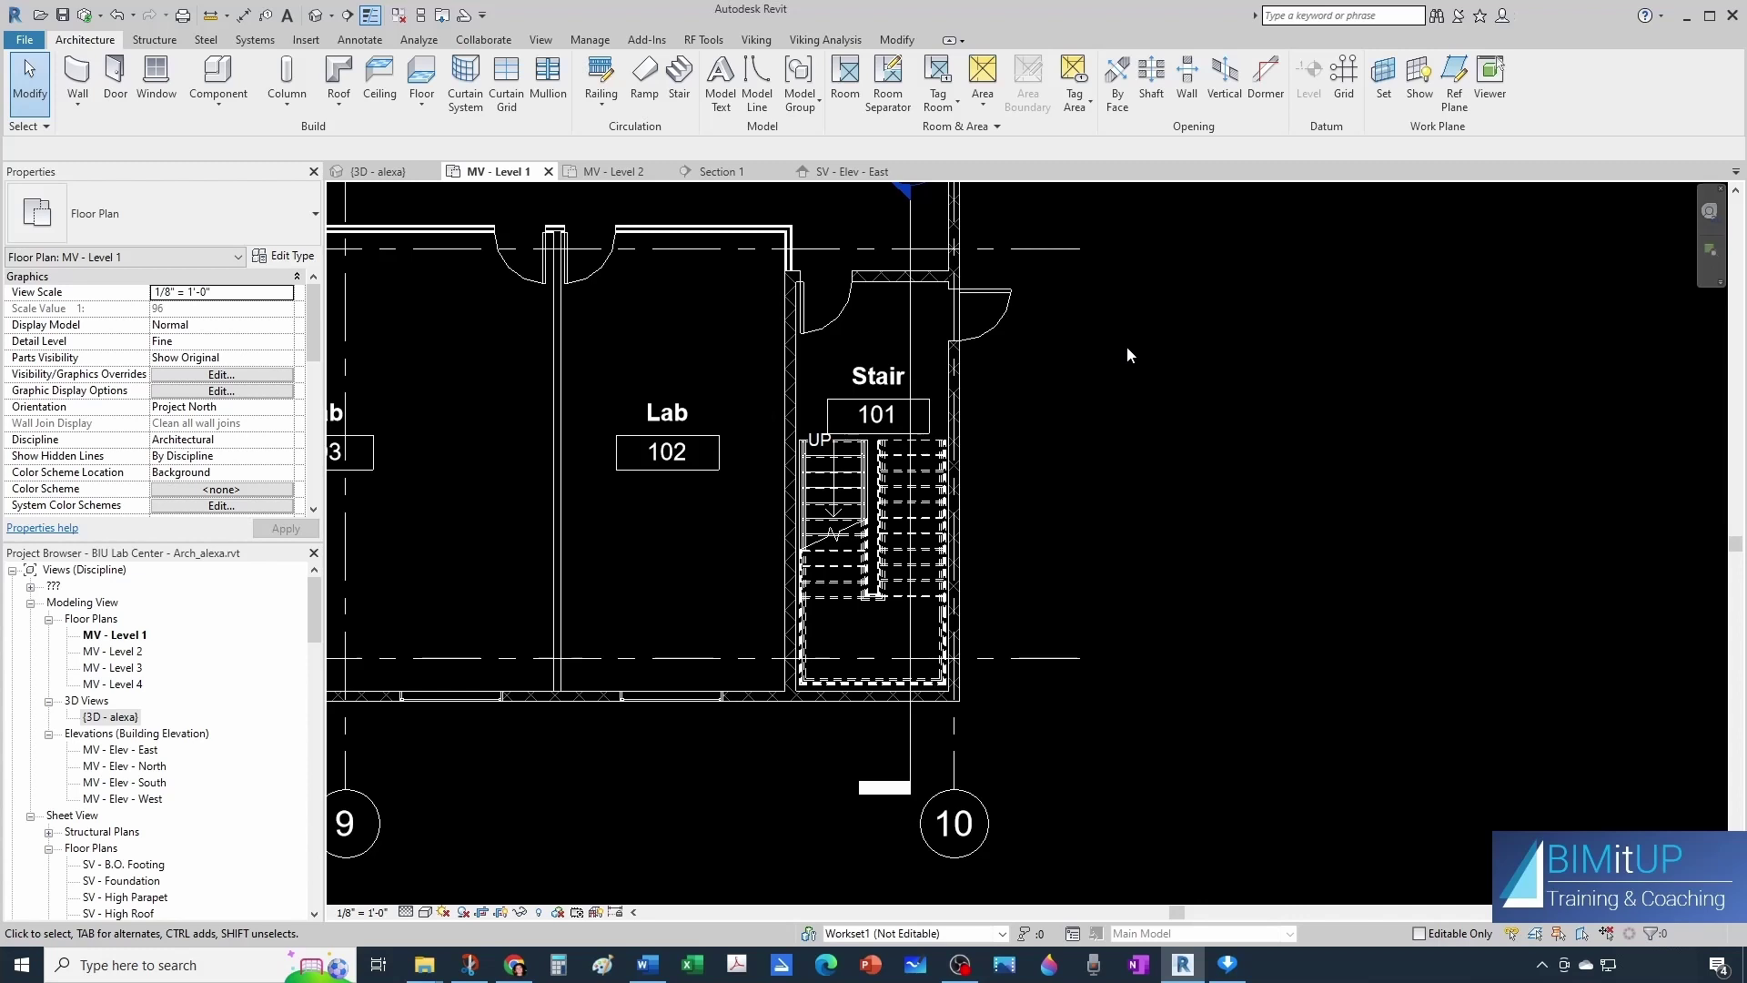
Sketch a rectangular shaft boundary around Stair 101, from the first wall endpoint to the lower-right wall corner.
click(1151, 84)
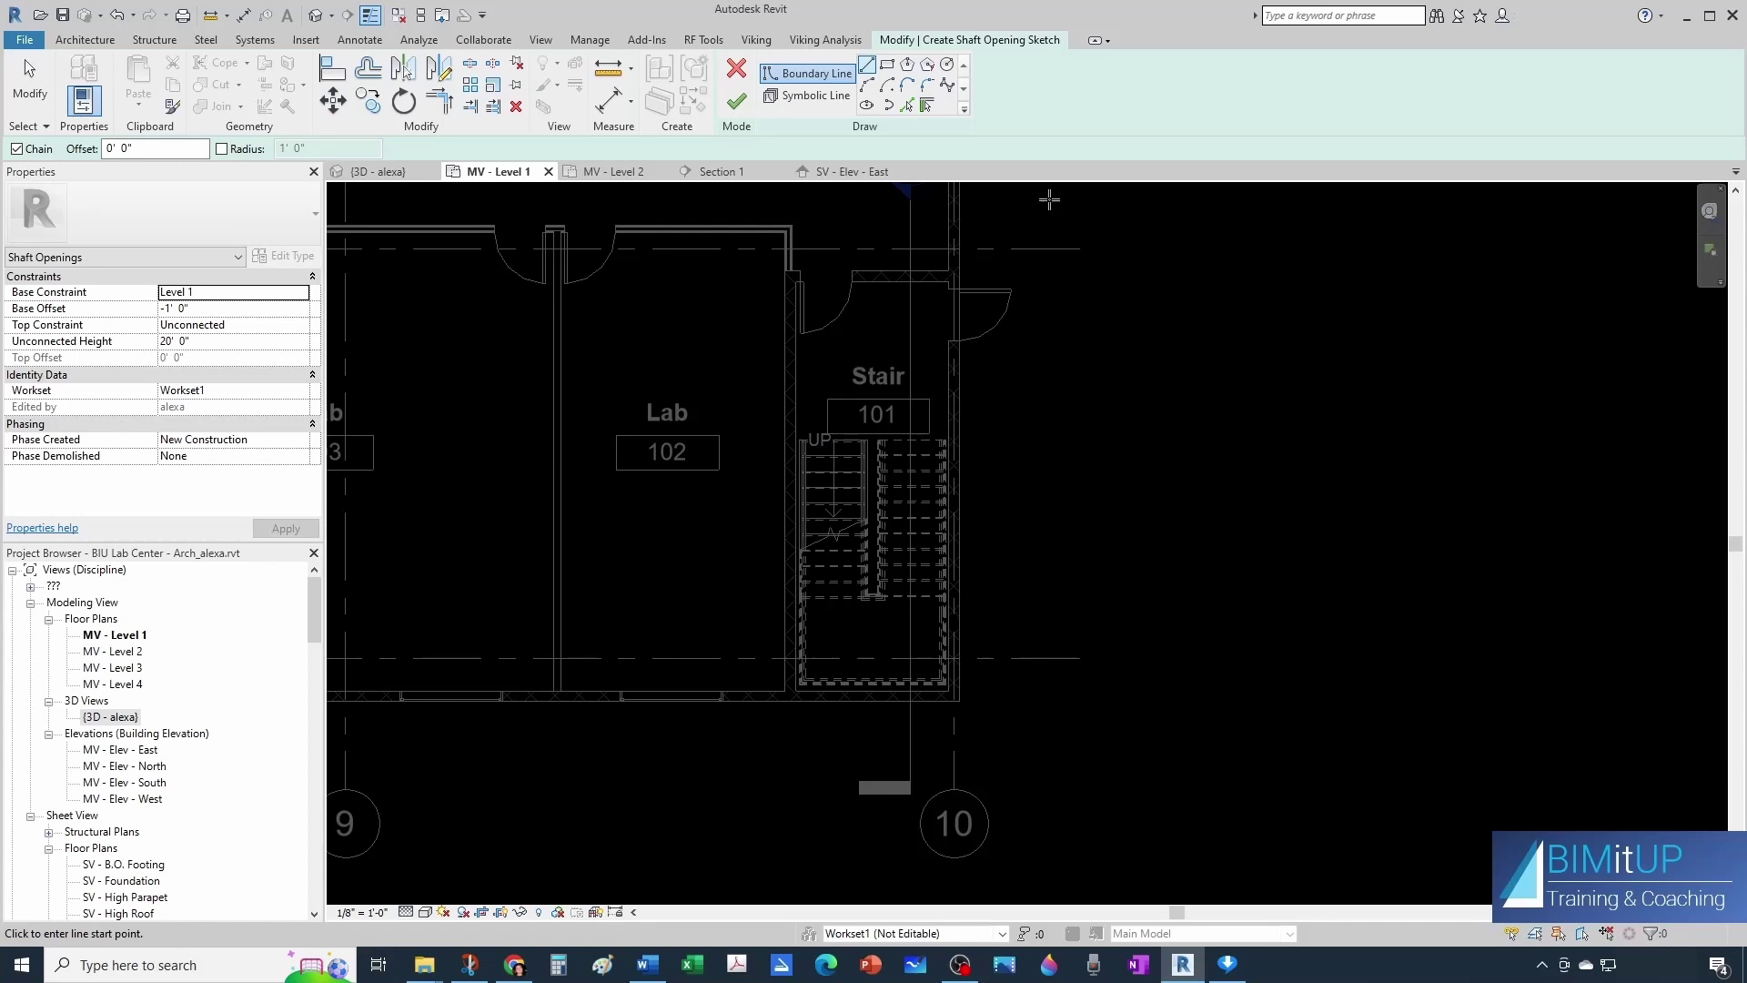
click(888, 65)
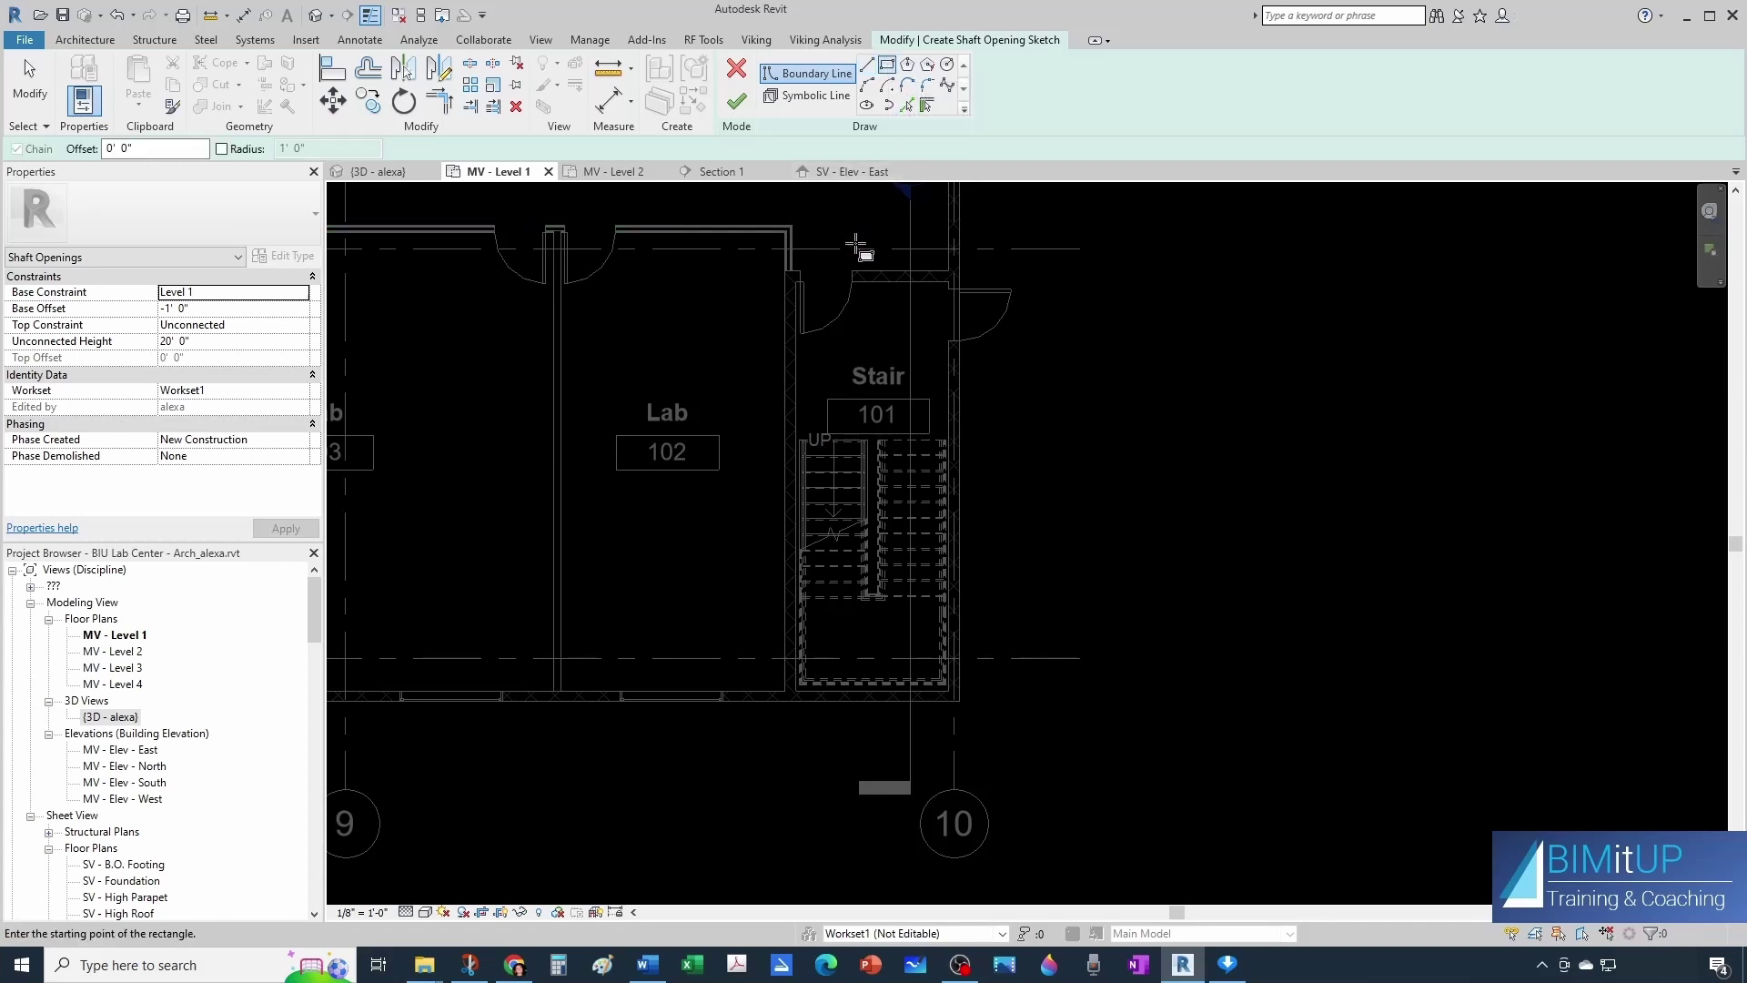
scroll(812, 260, up, 5)
scroll(750, 320, up, 3)
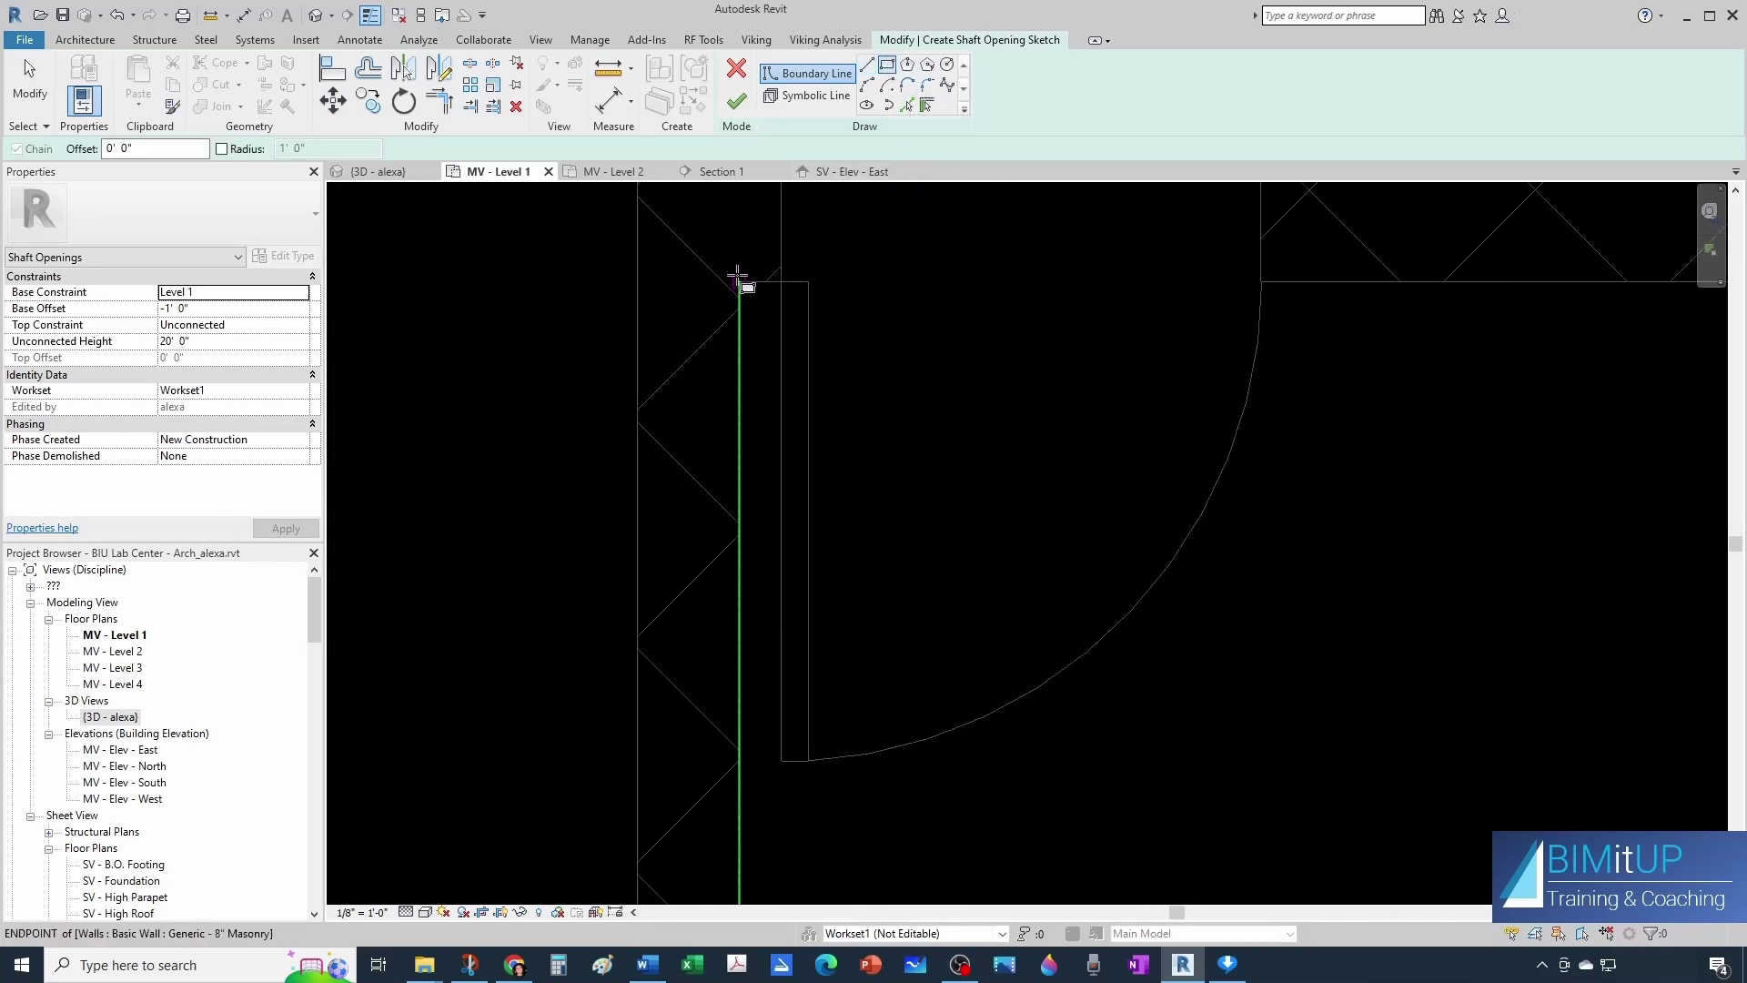
click(739, 280)
scroll(828, 373, down, 5)
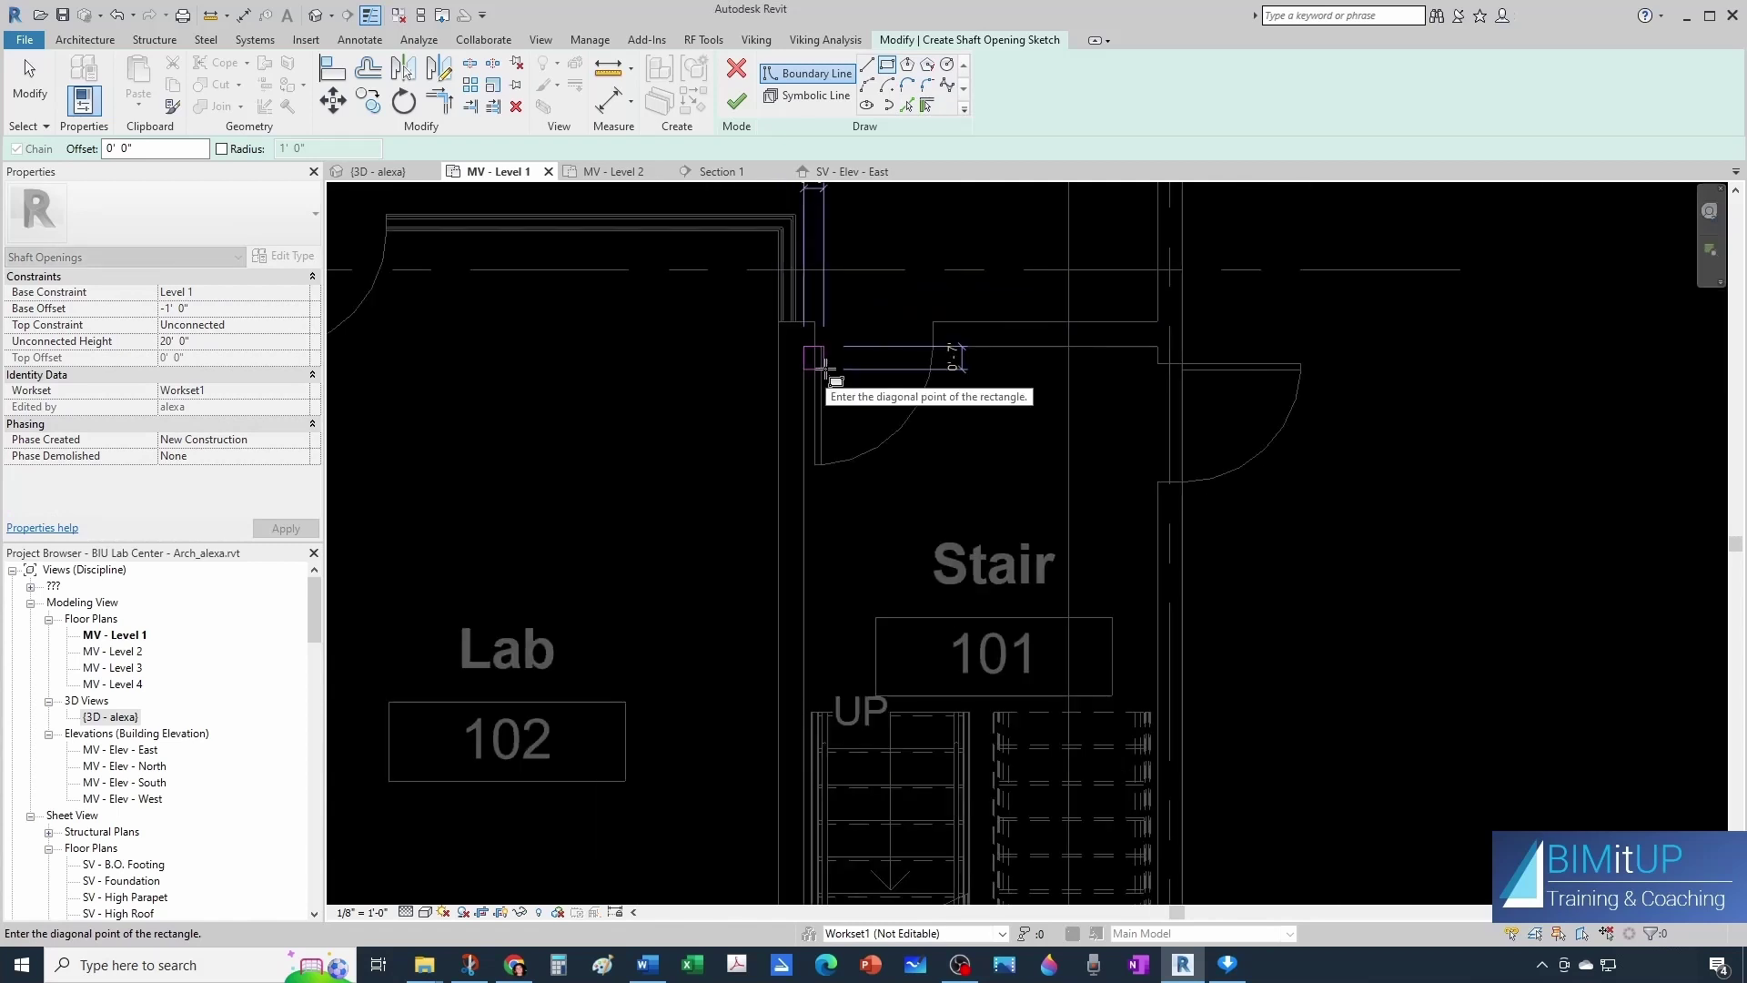
middle_drag(887, 430, 952, 587)
scroll(1006, 696, up, 5)
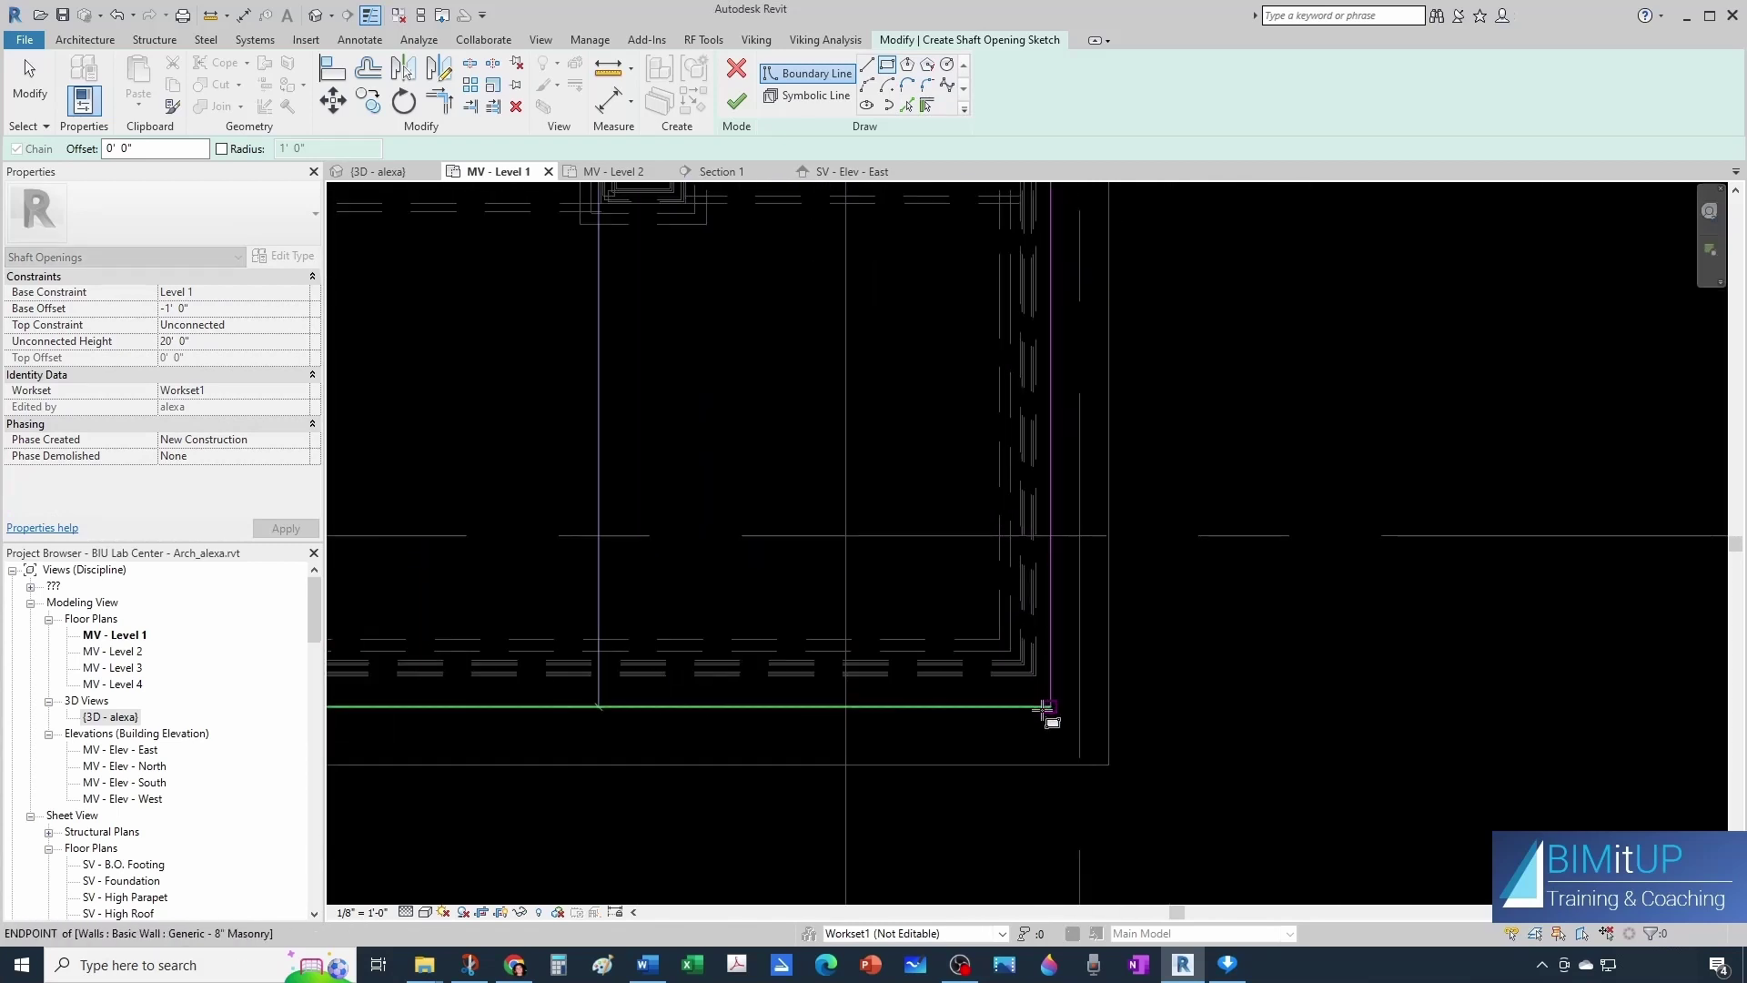
click(1054, 718)
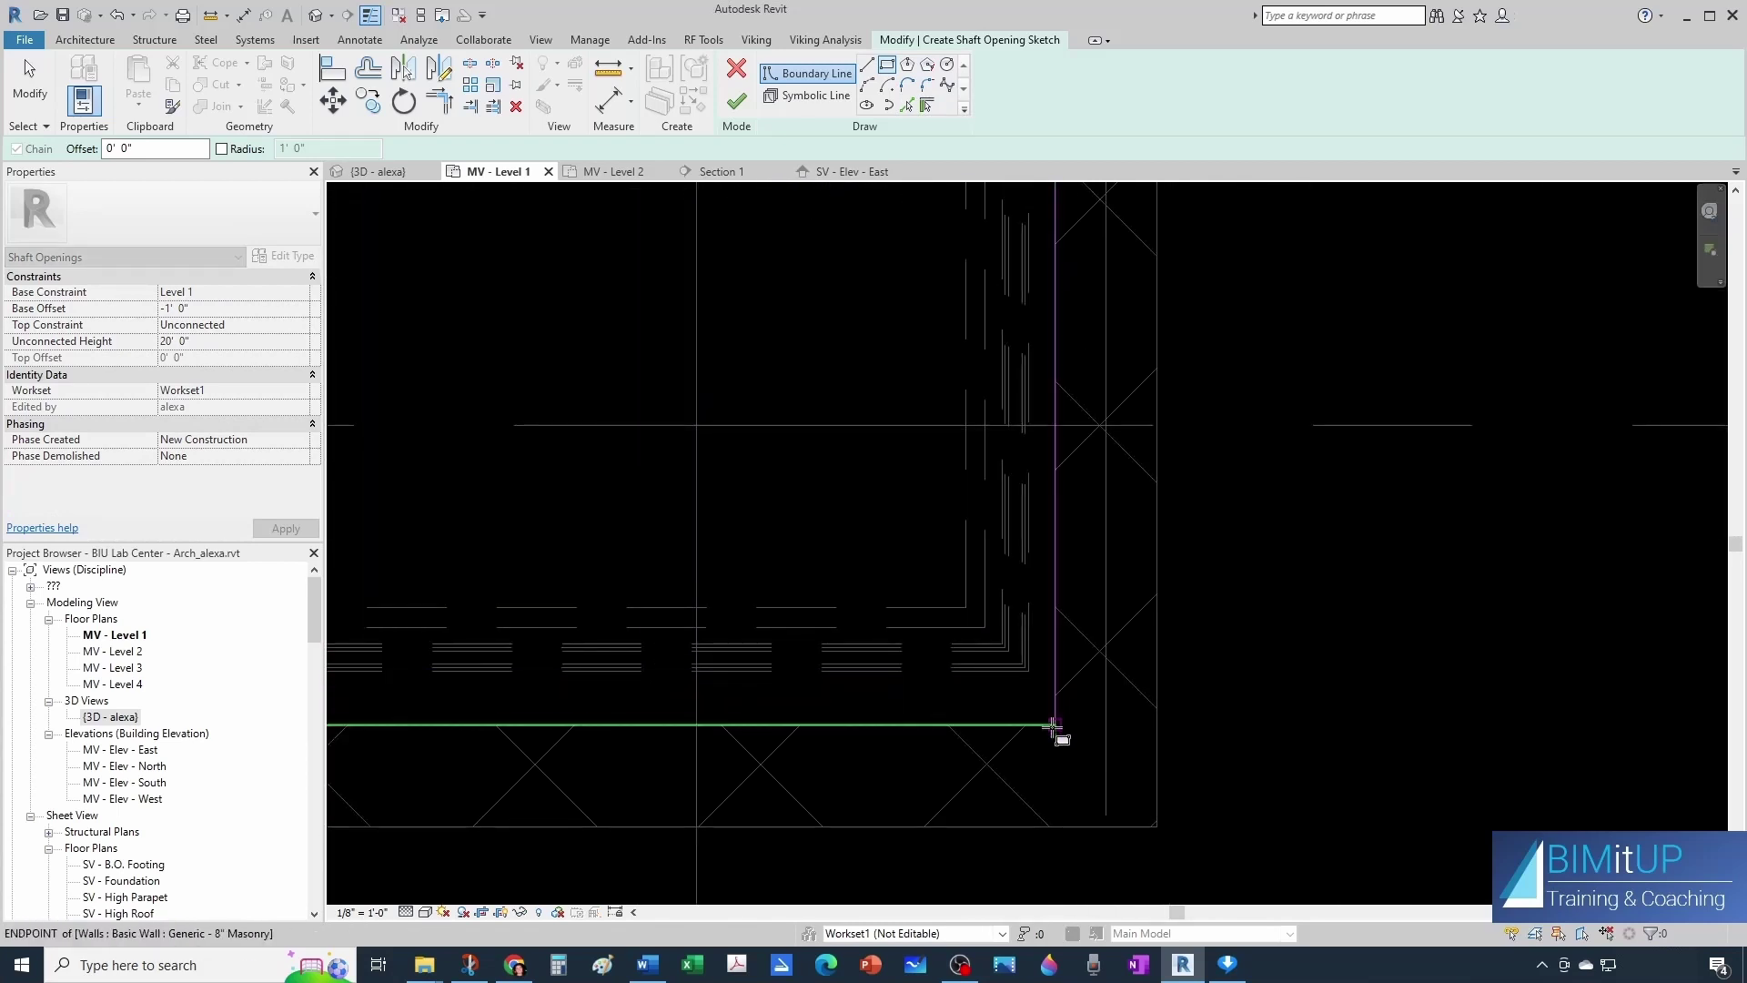
scroll(1034, 691, down, 3)
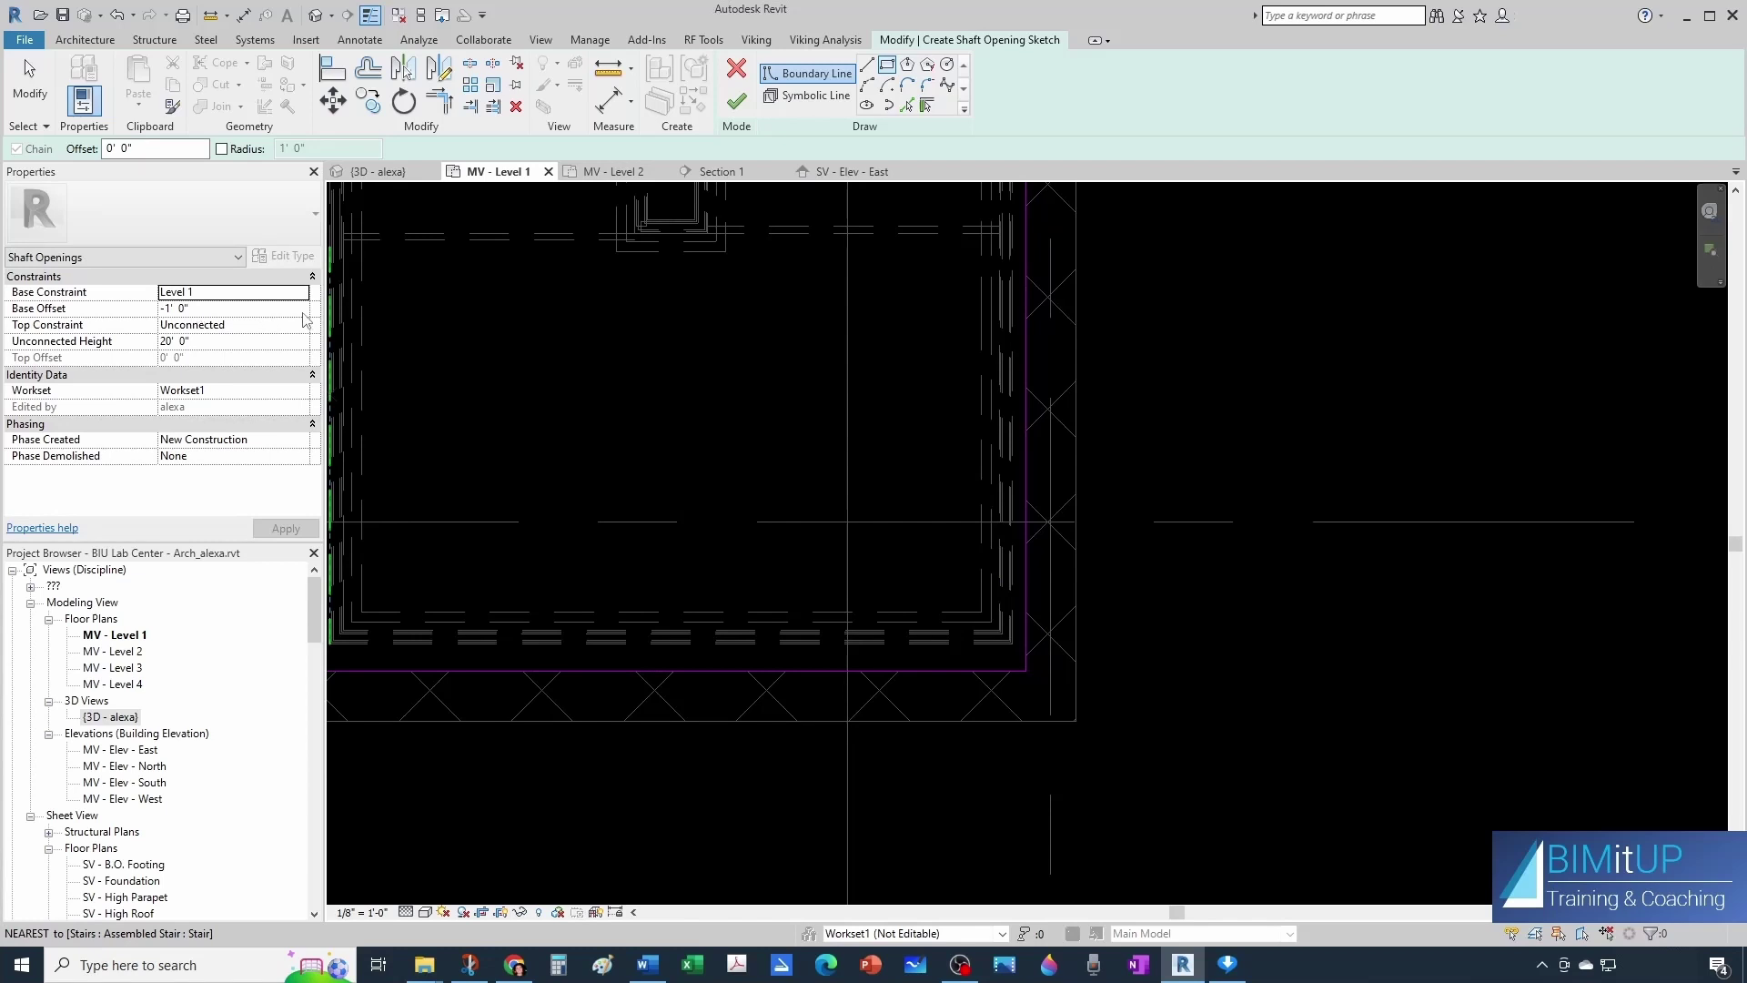
Set the shaft's Base Offset to -2' 0", Top Constraint to Level 3, and Top Offset to 2' 0".
click(304, 310)
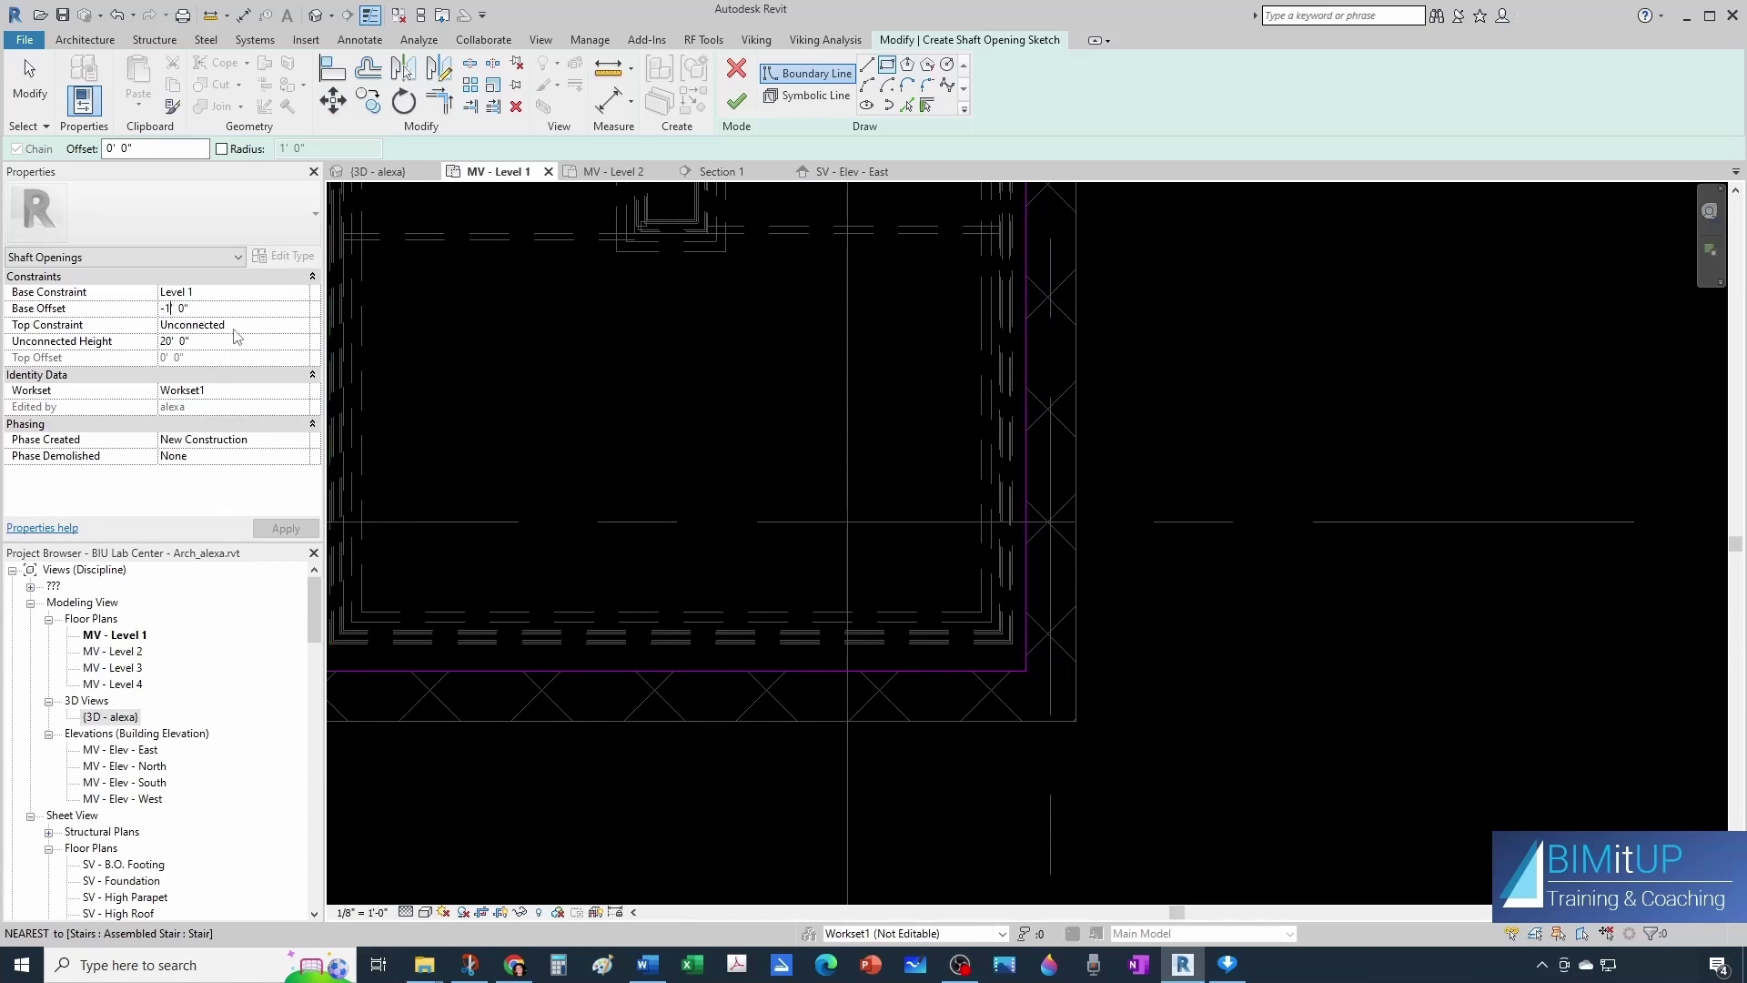
key(BackSpace)
key(BackSpace)
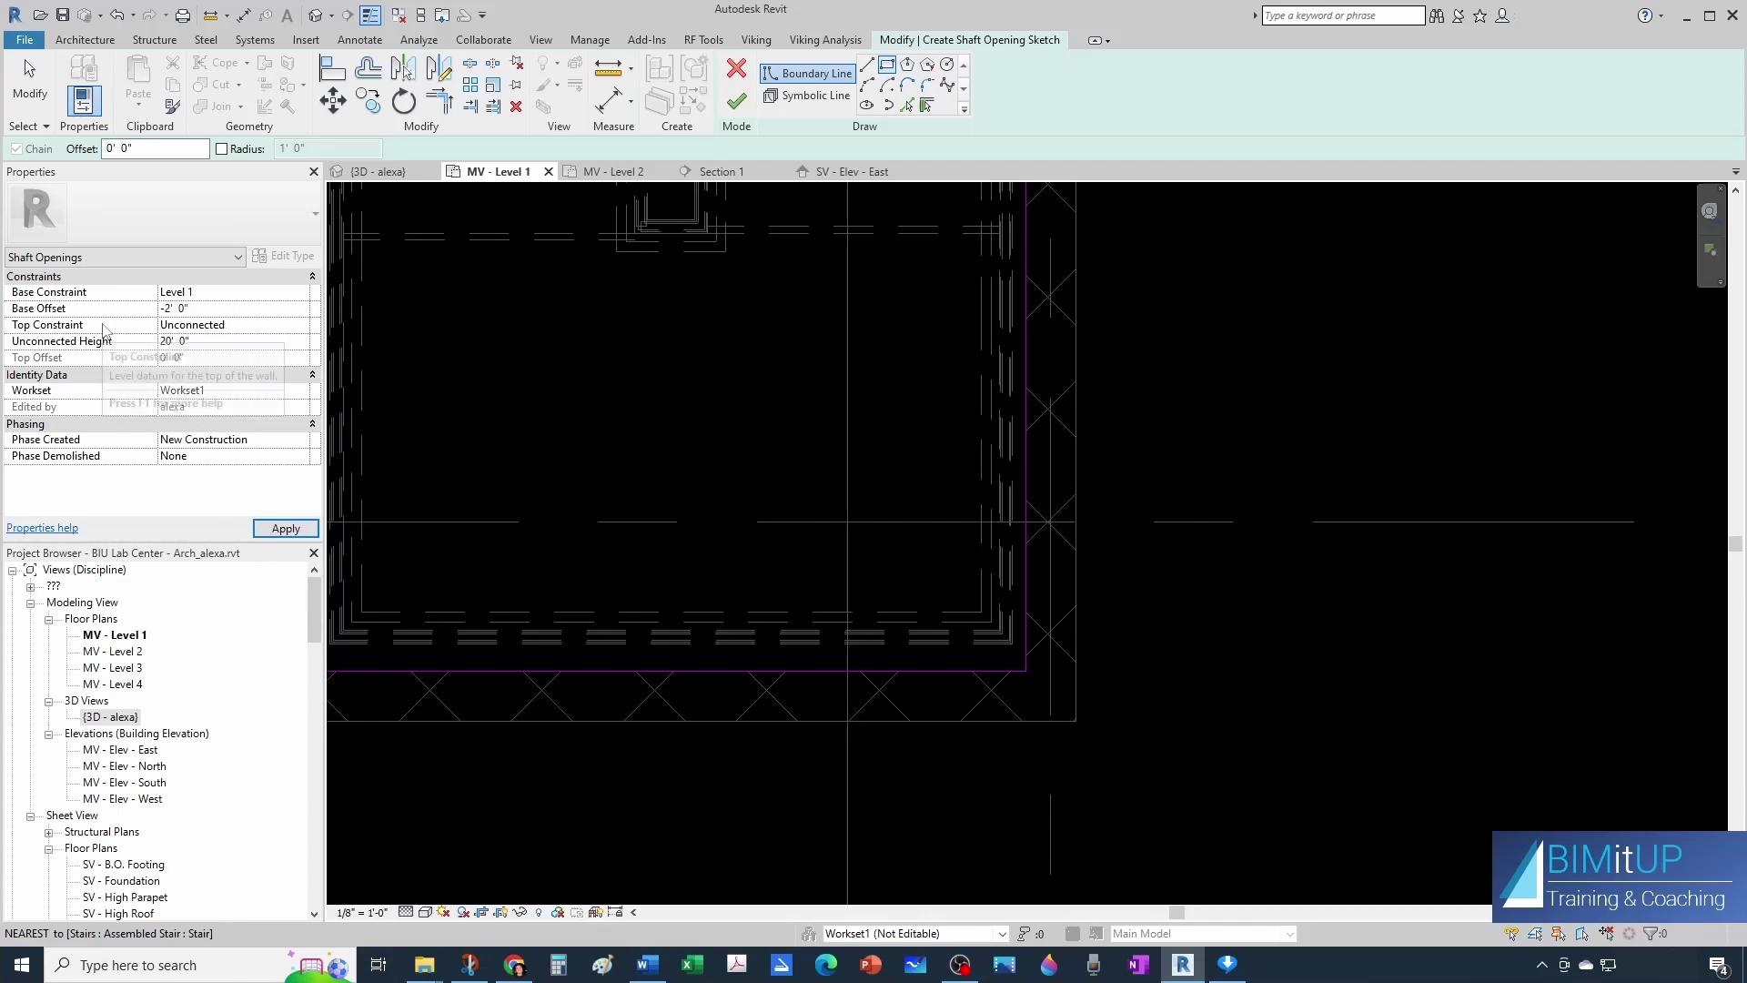
click(304, 329)
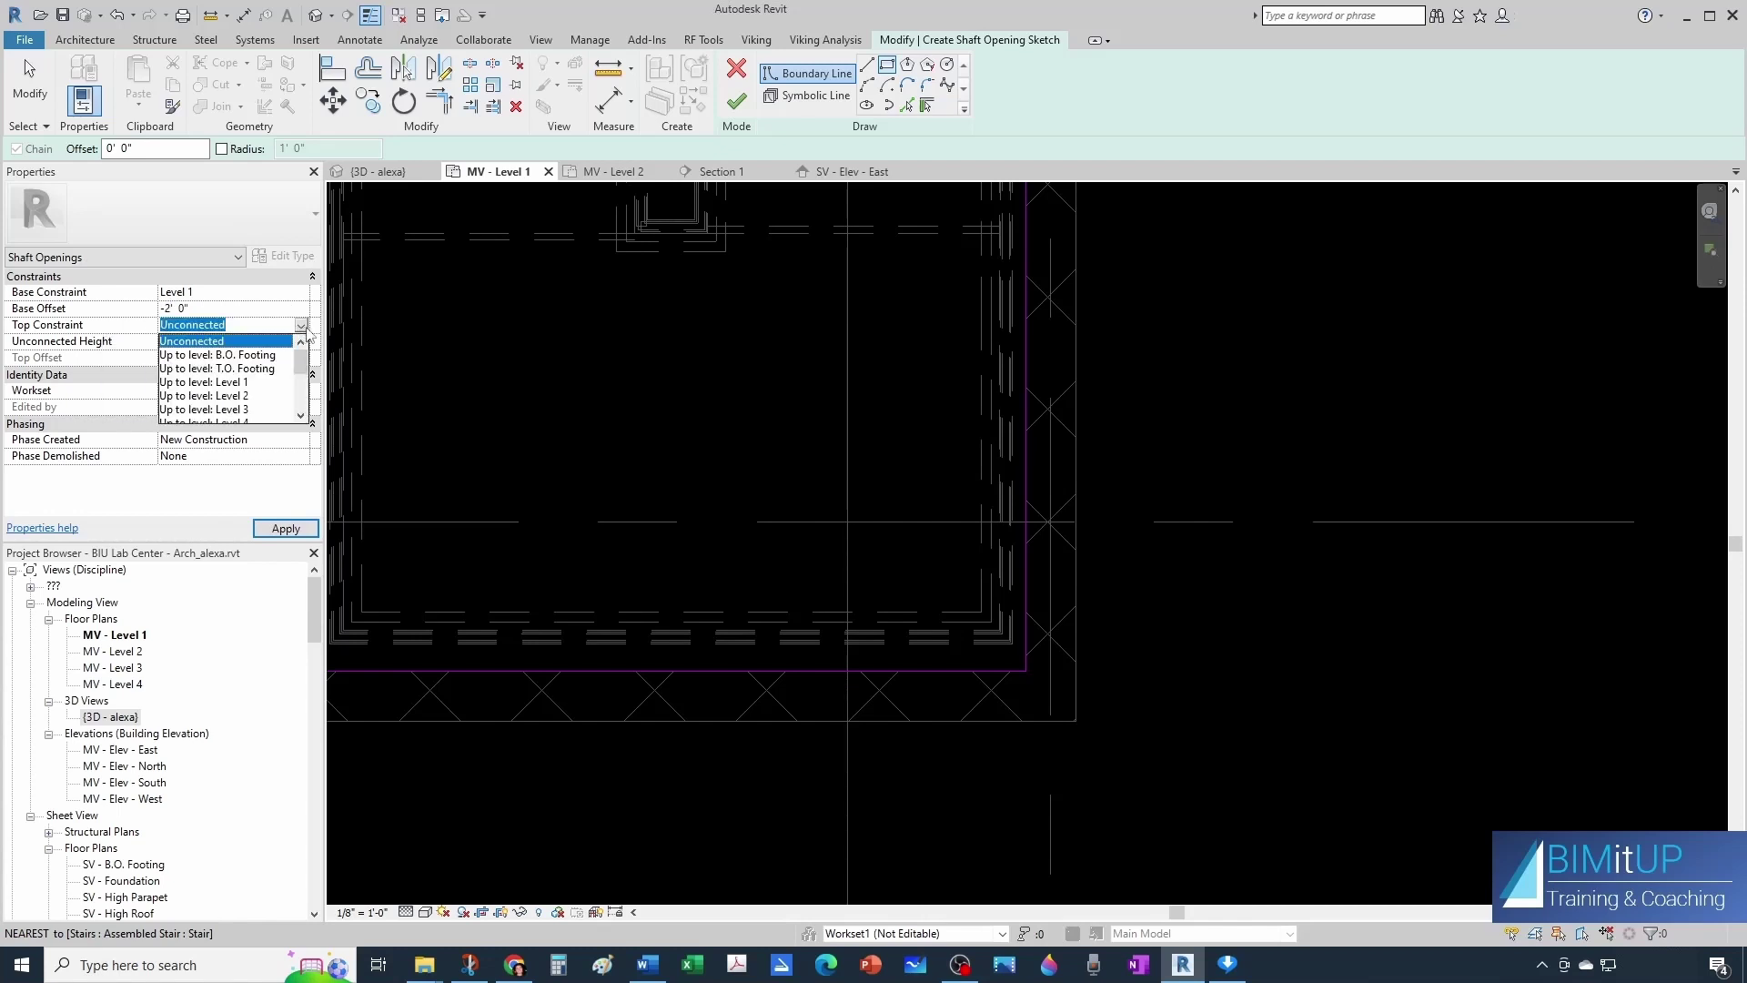
click(243, 411)
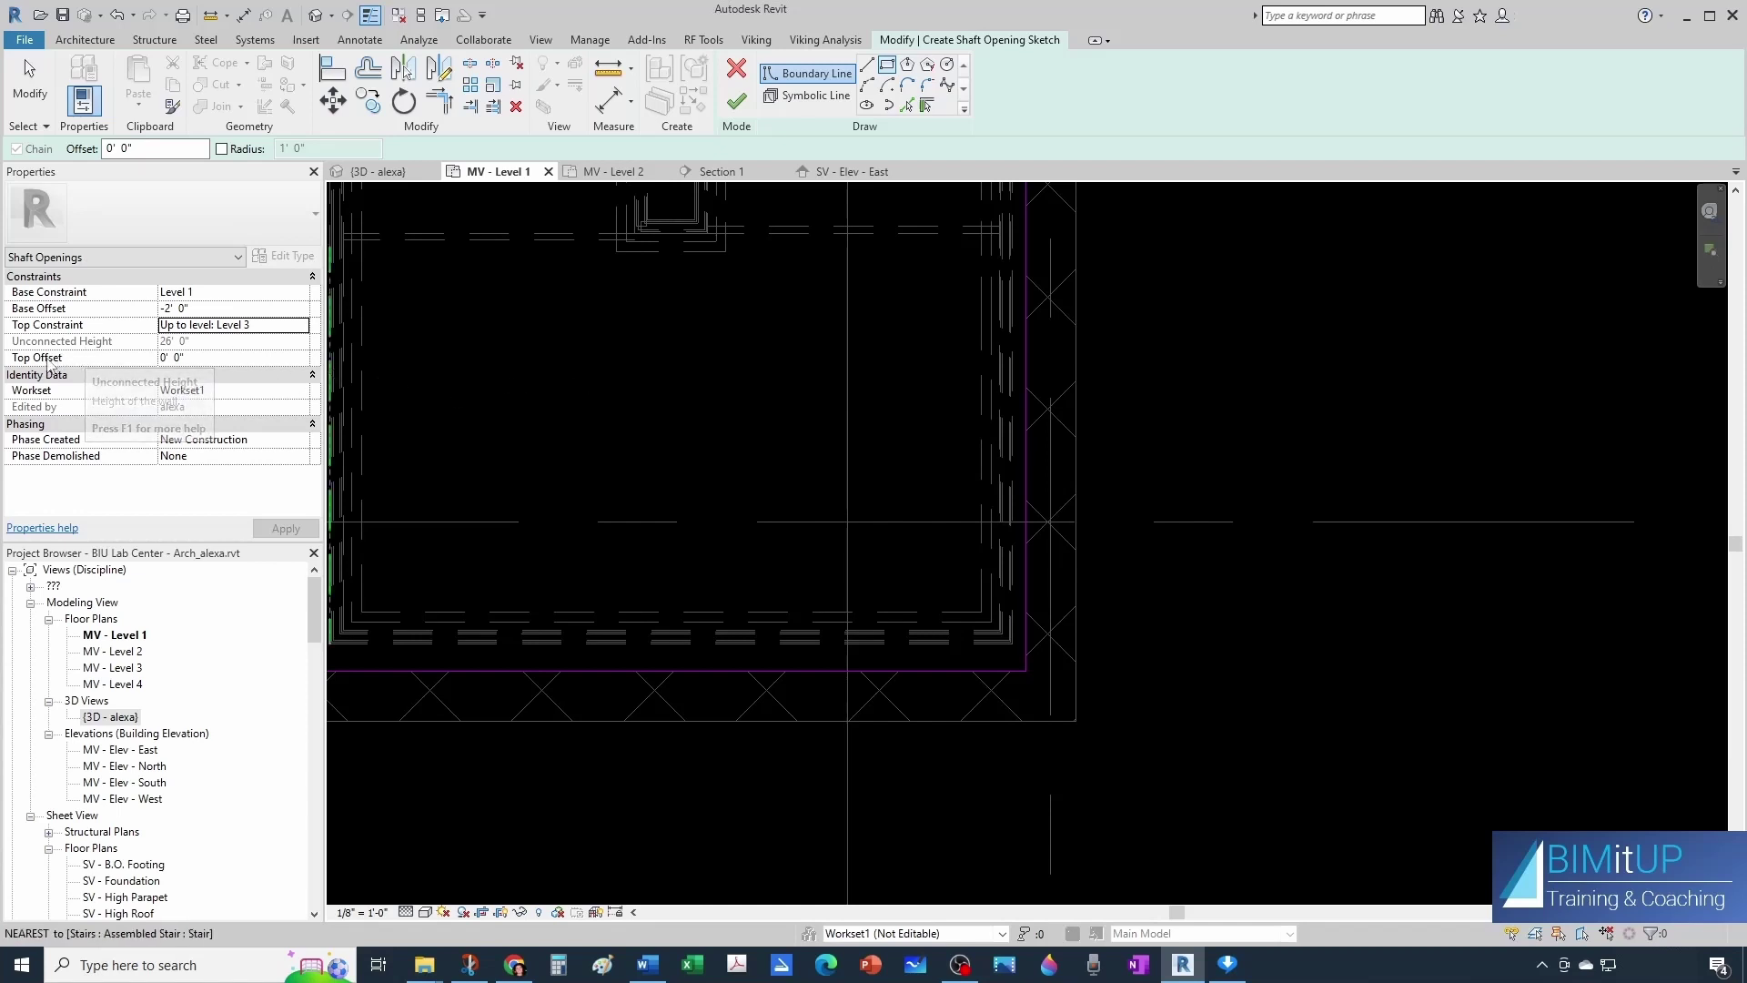
click(200, 358)
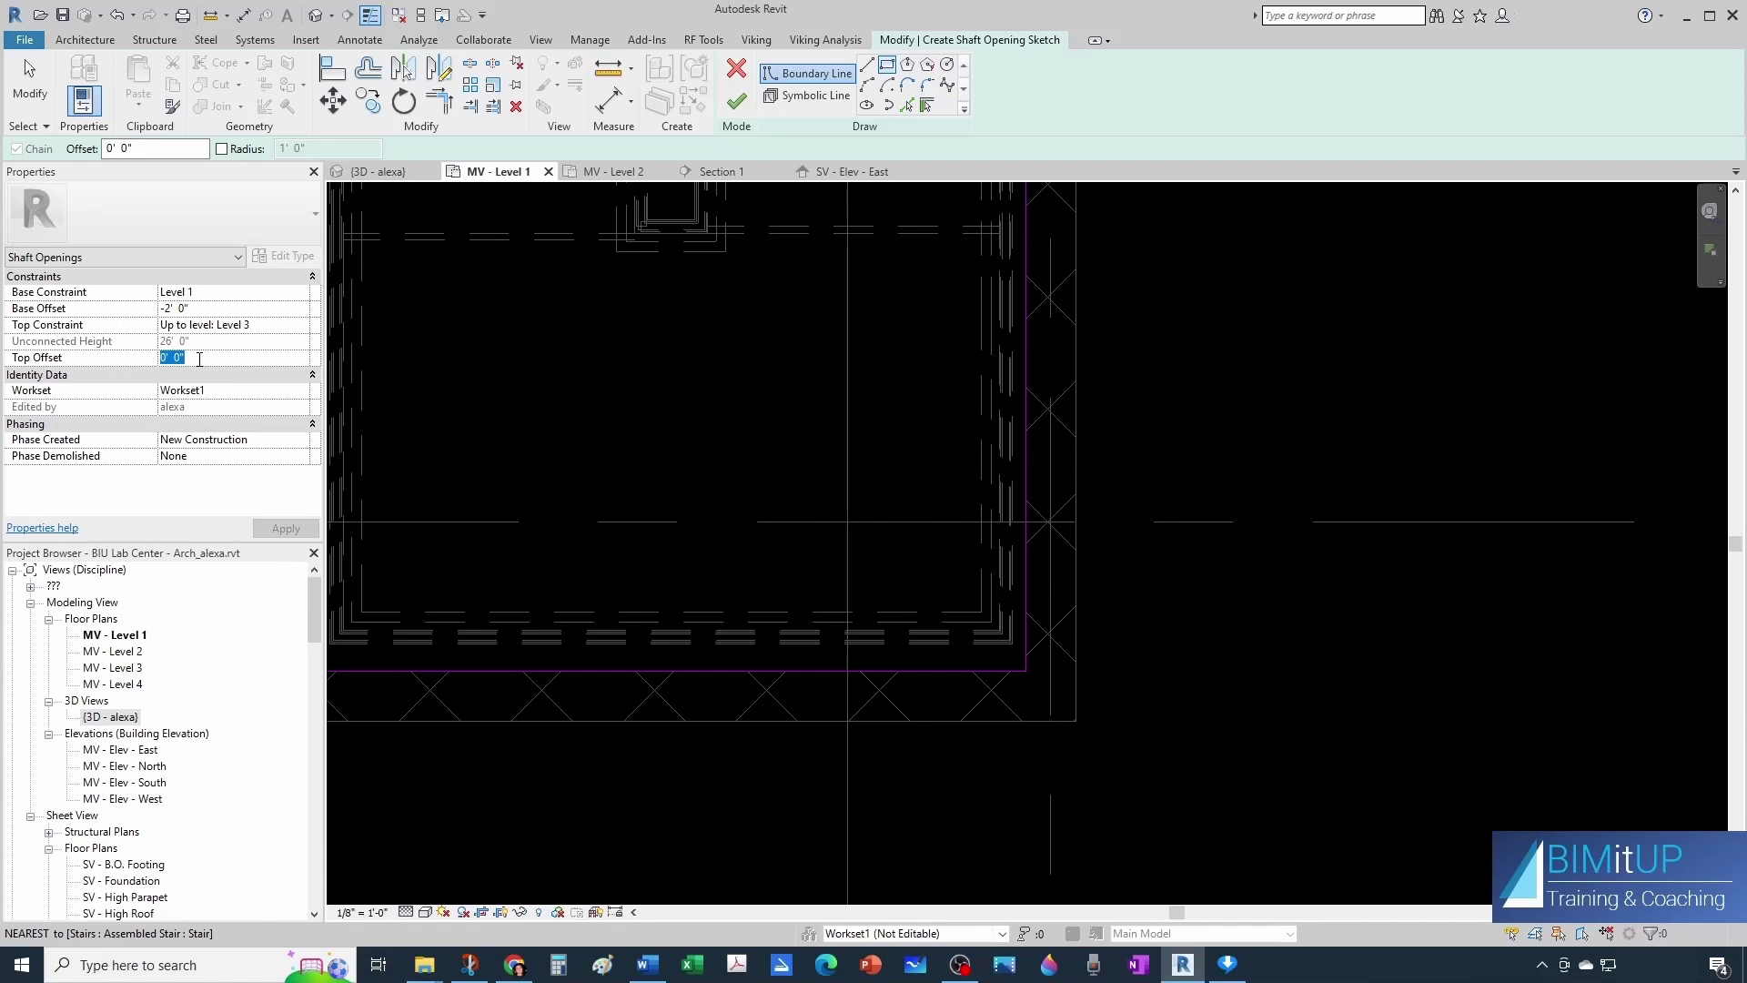
text(2)
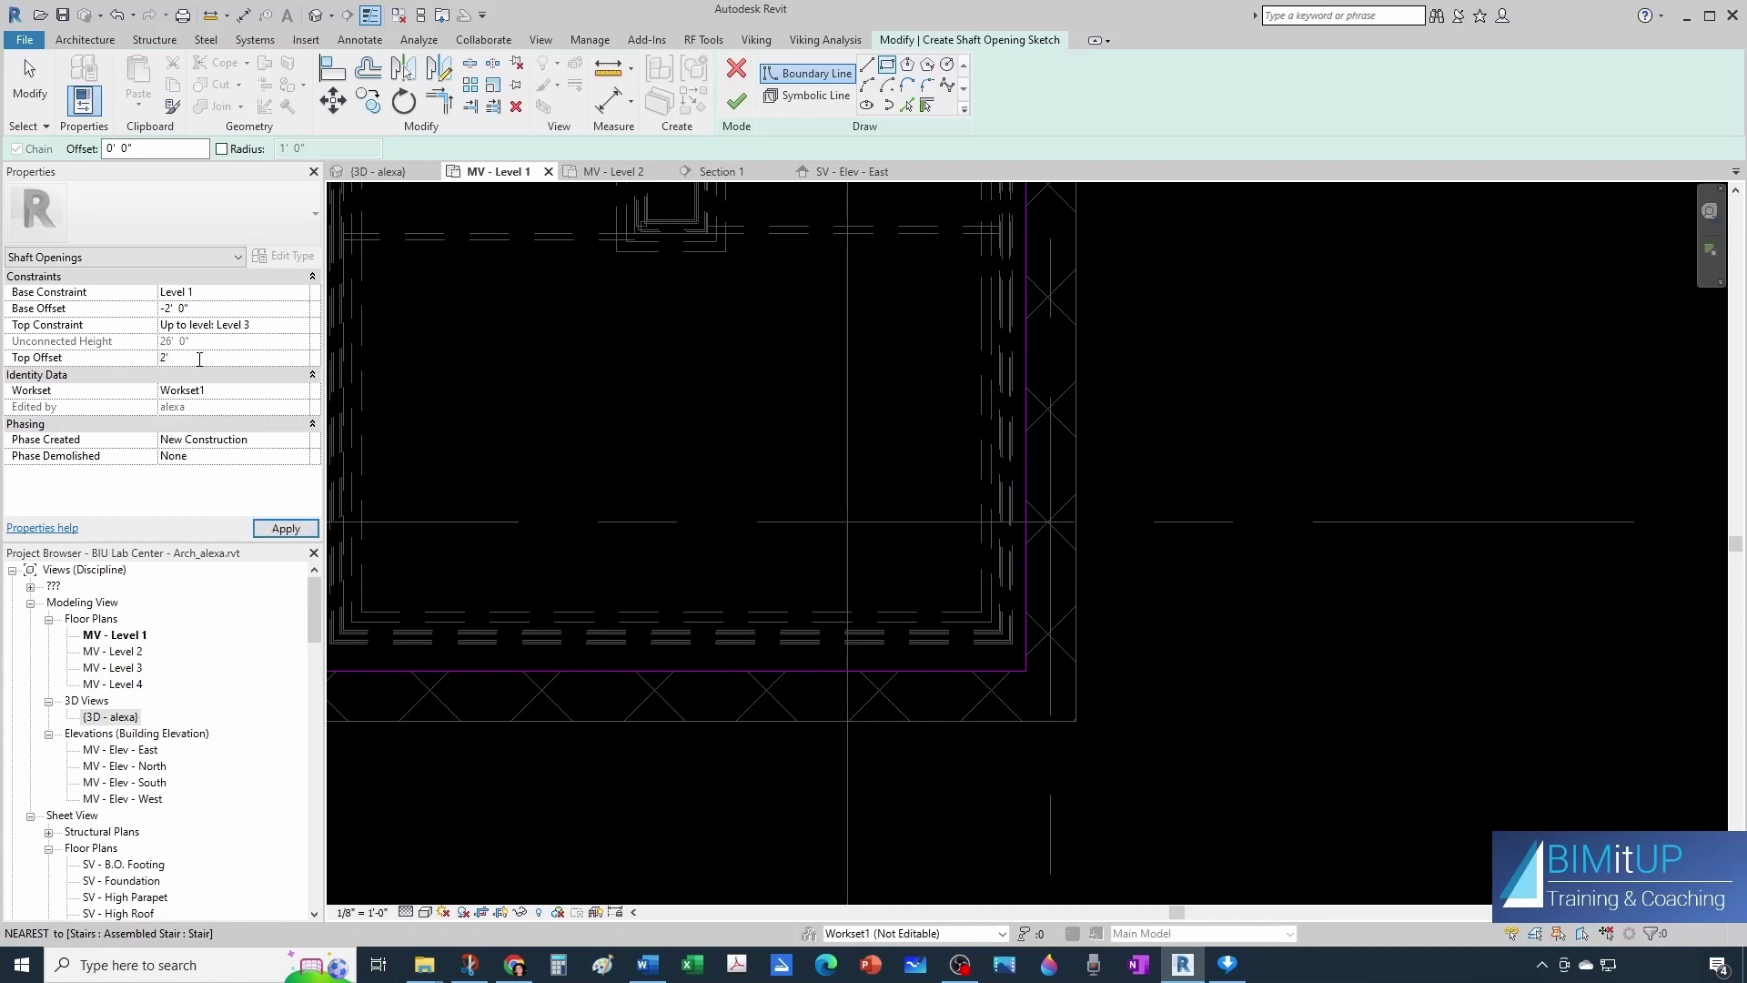
key(Return)
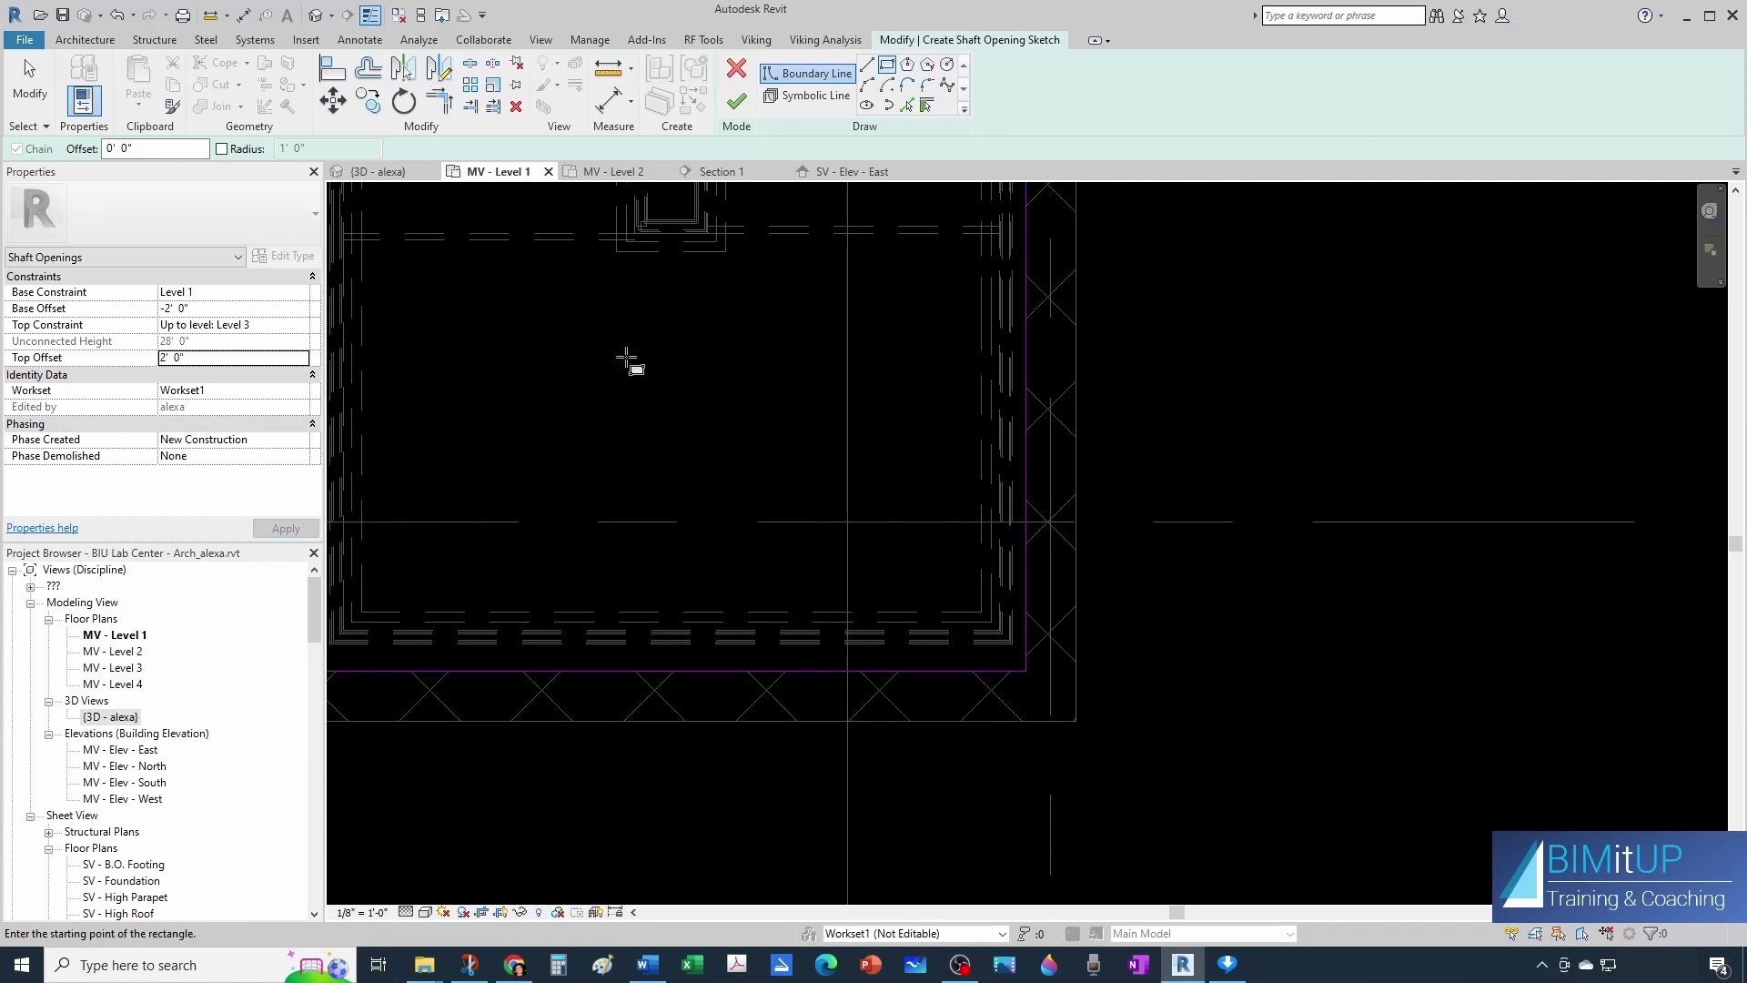
click(736, 100)
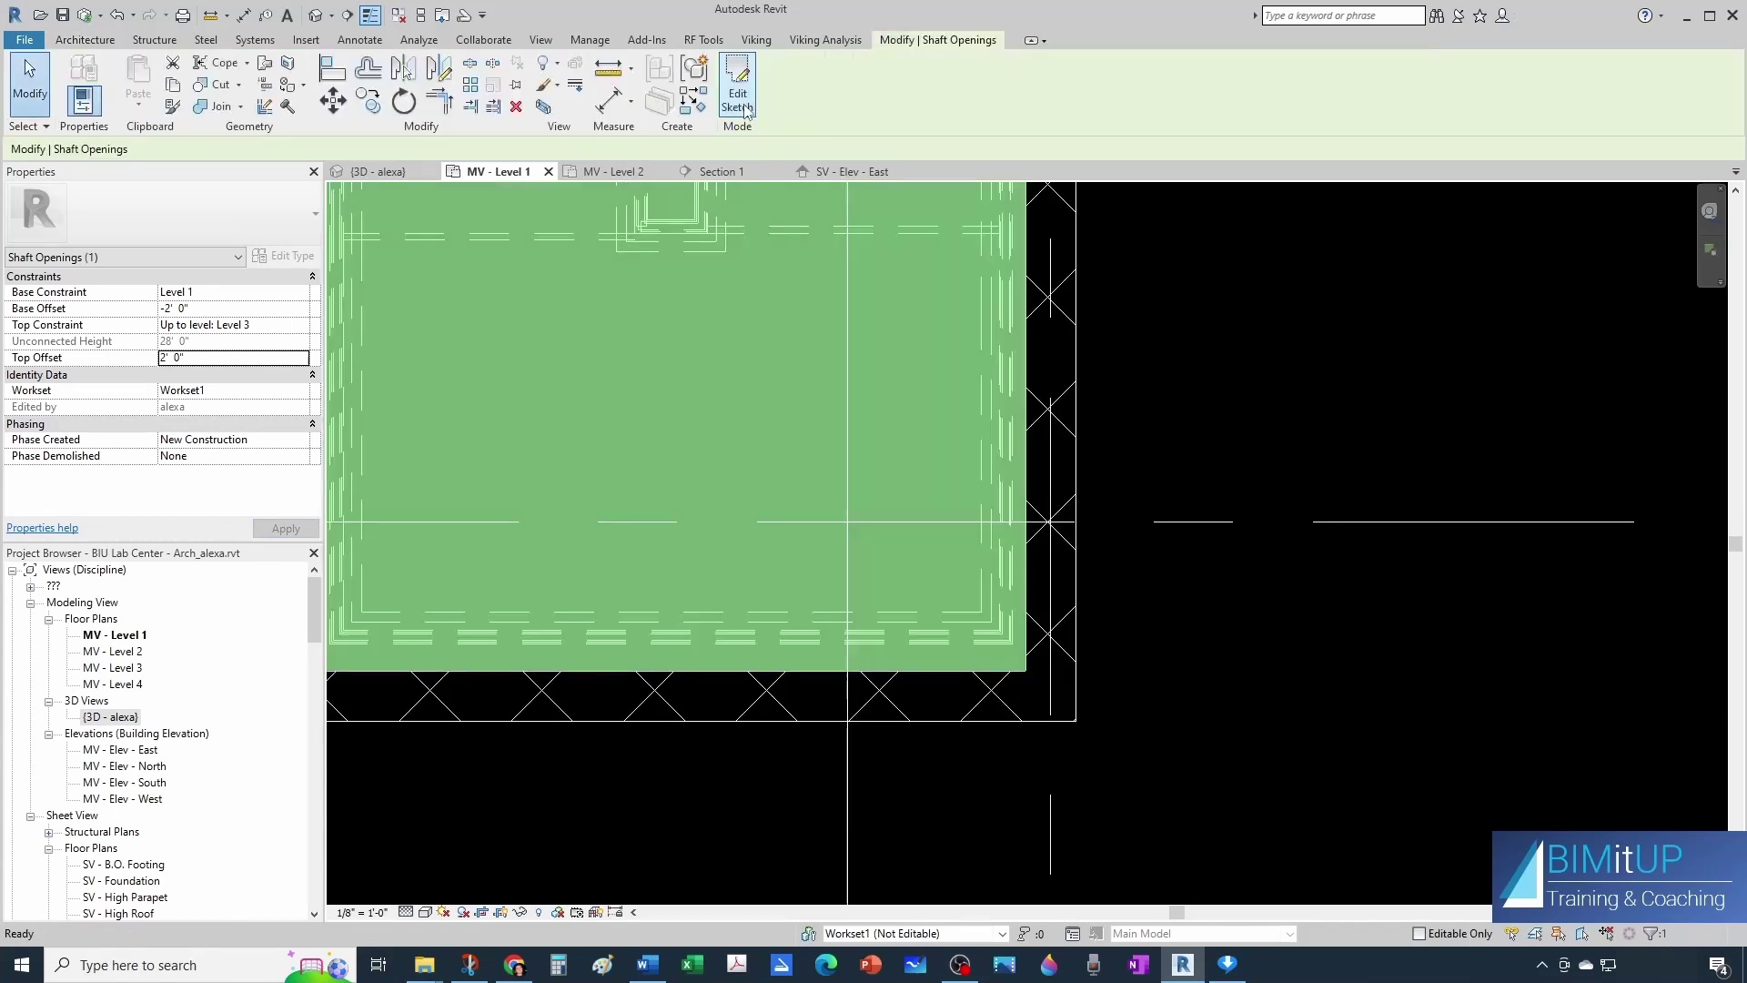
key(Escape)
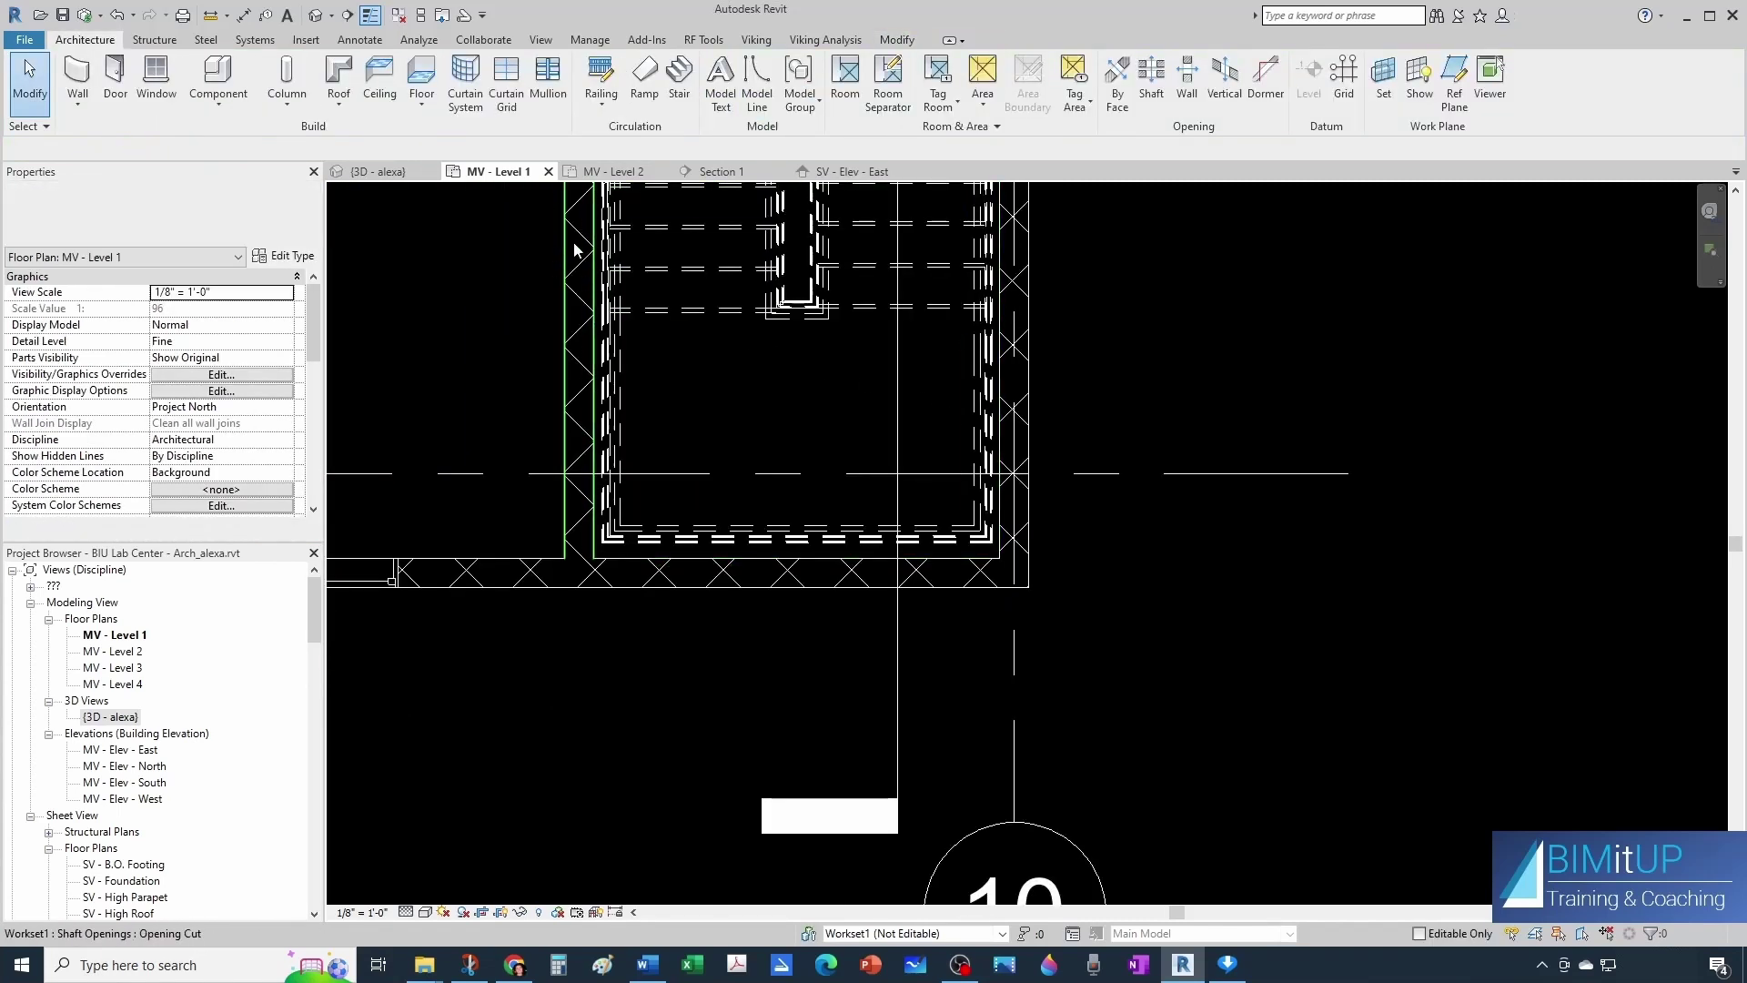
click(400, 172)
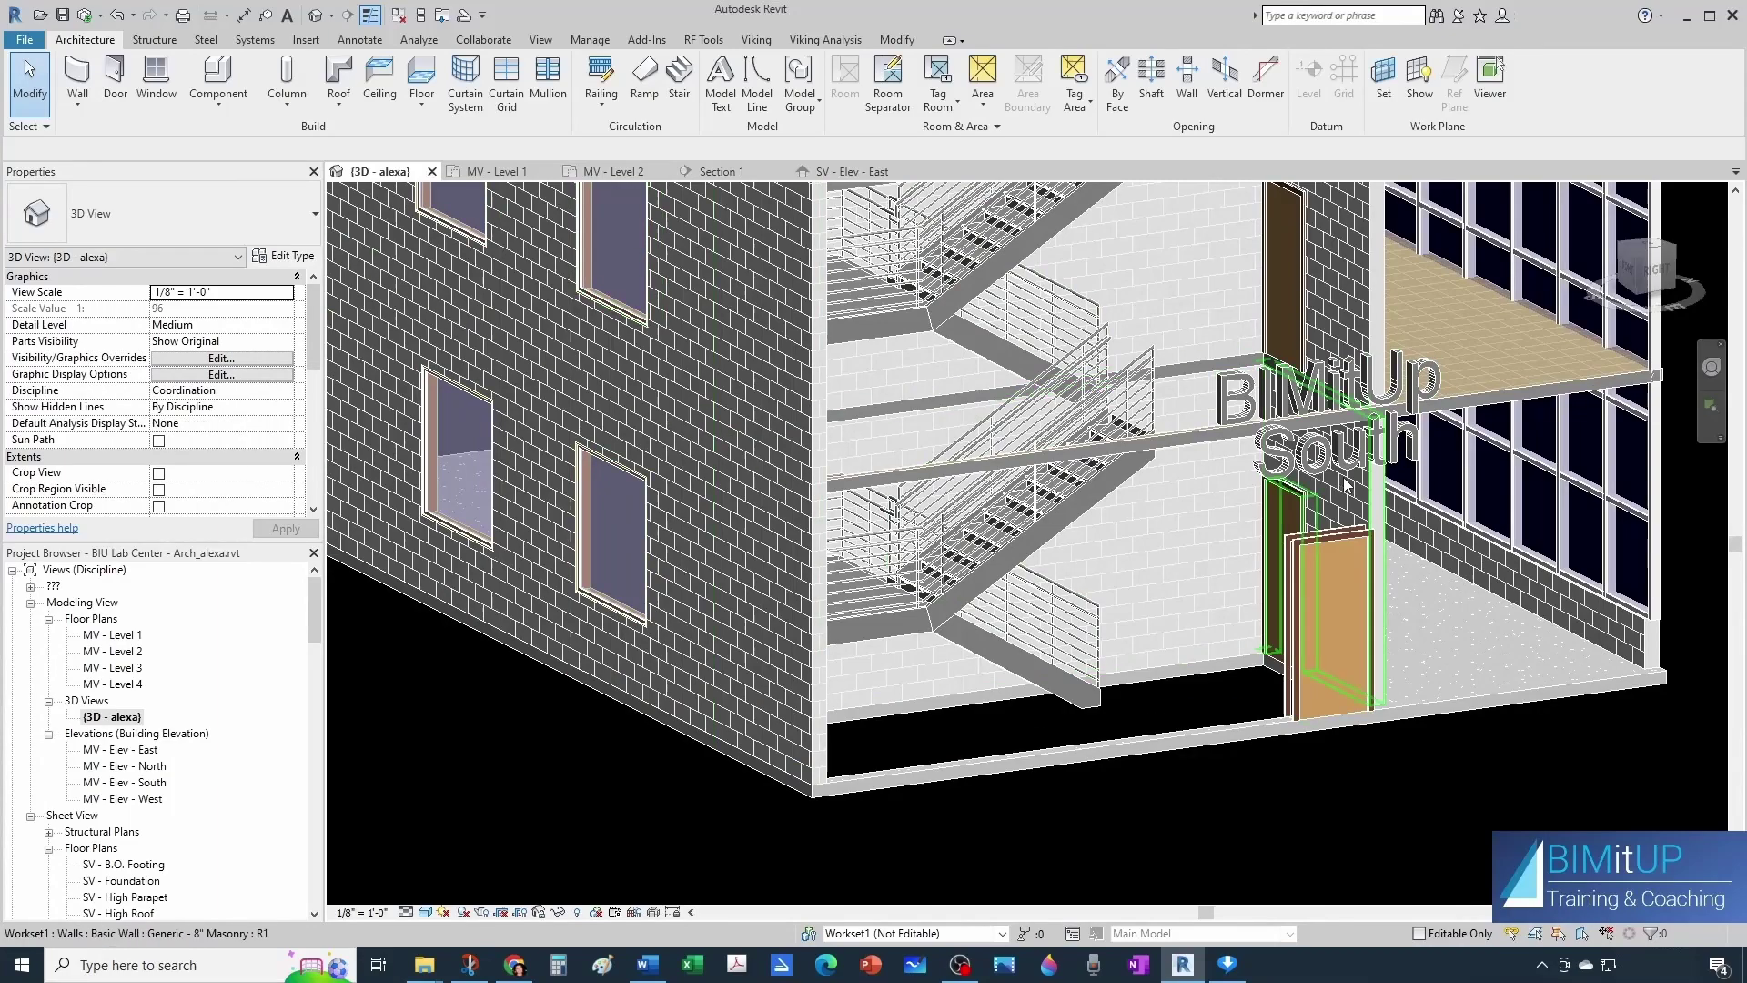
shift+middle_drag(1274, 574, 1197, 406)
scroll(1278, 575, up, 3)
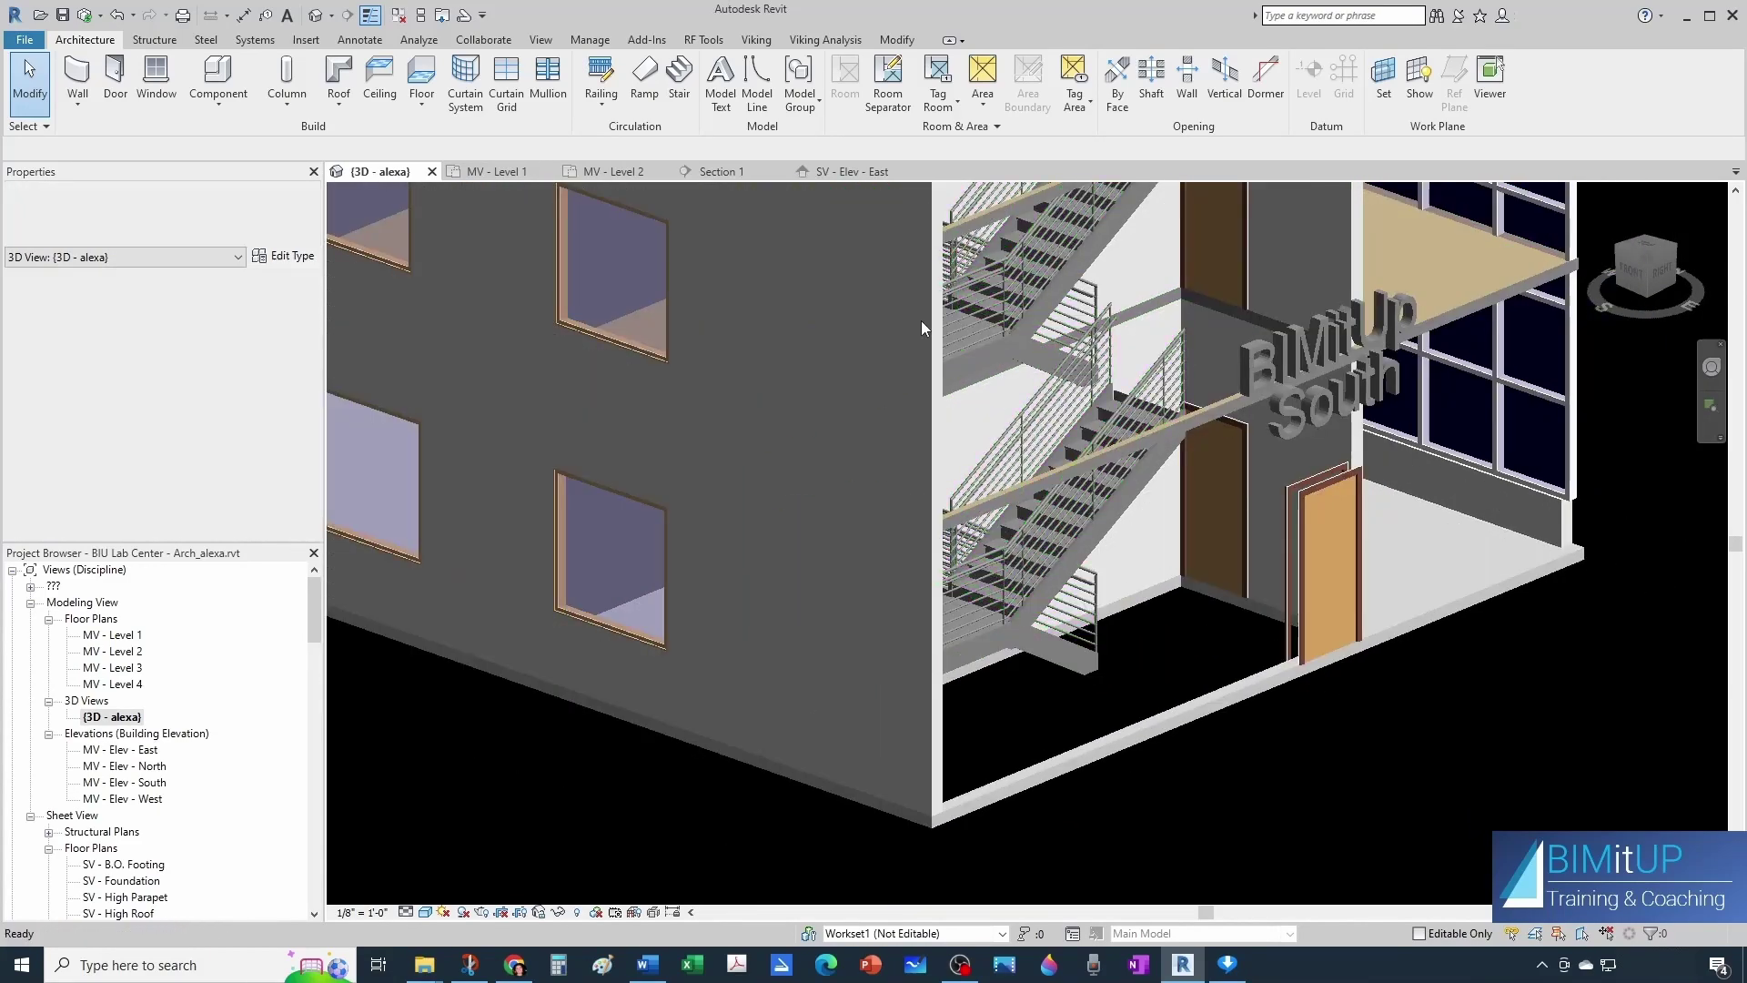
In the Level 1 plan, edit the shaft sketch, dragging its top boundary down to the stair start.
click(505, 175)
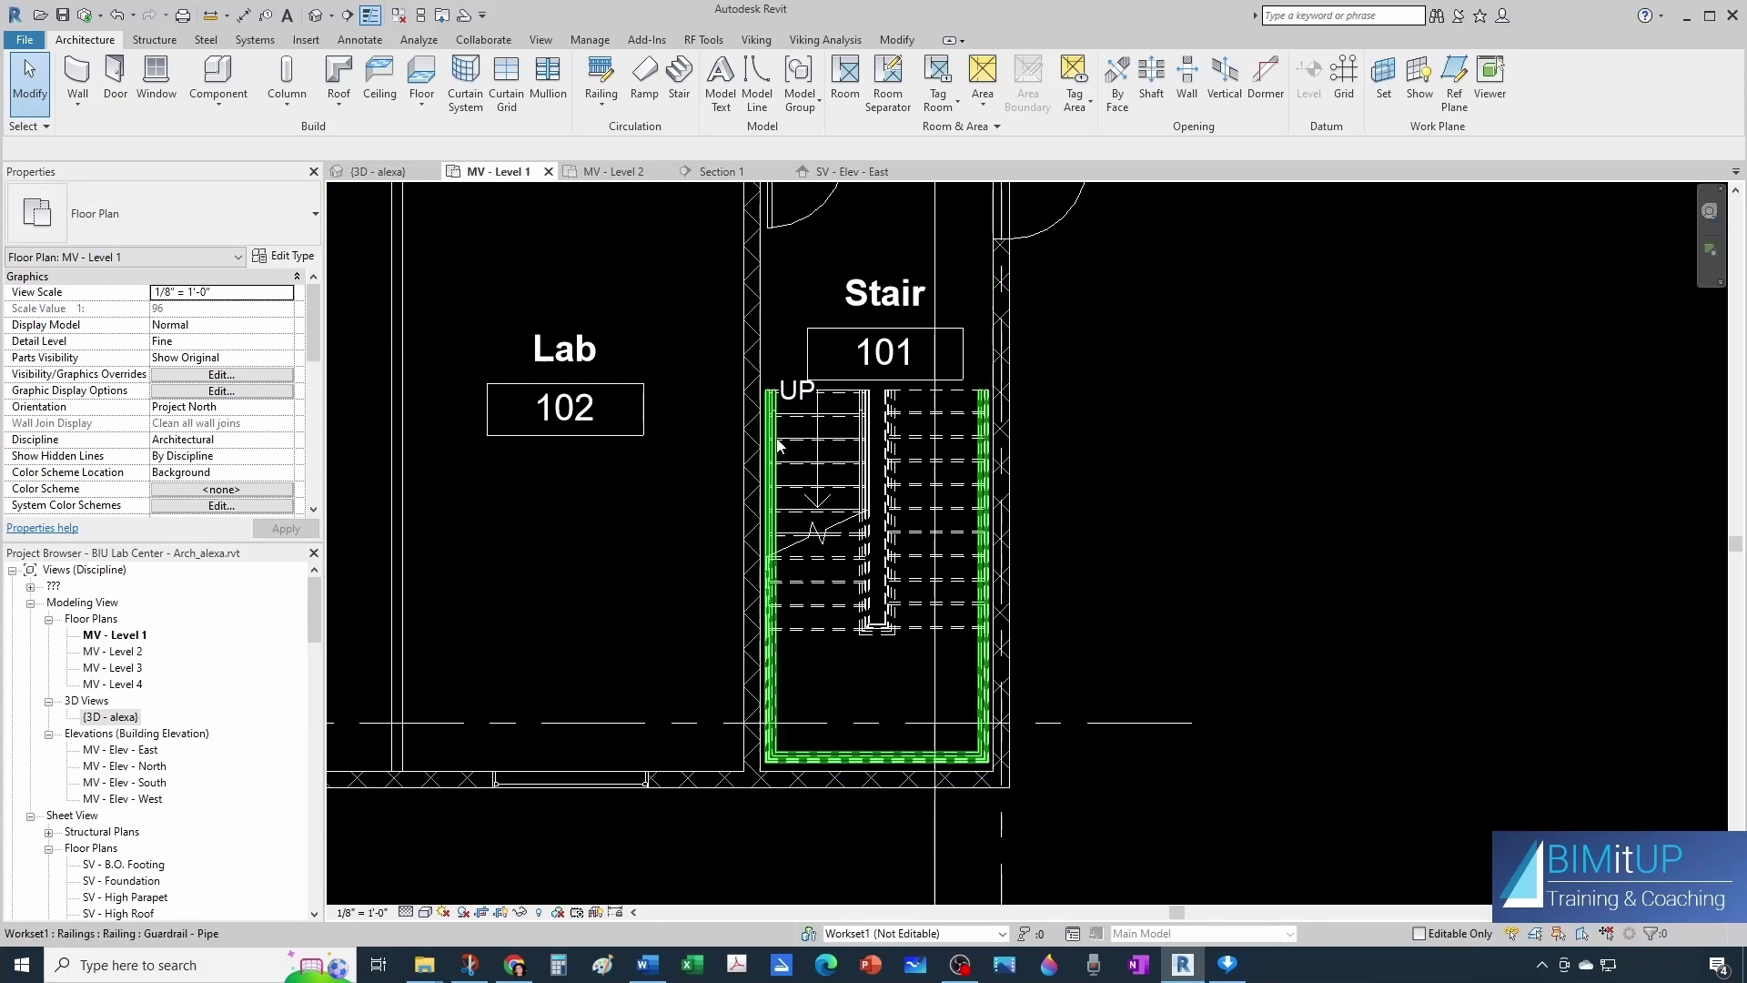
scroll(838, 668, up, 1)
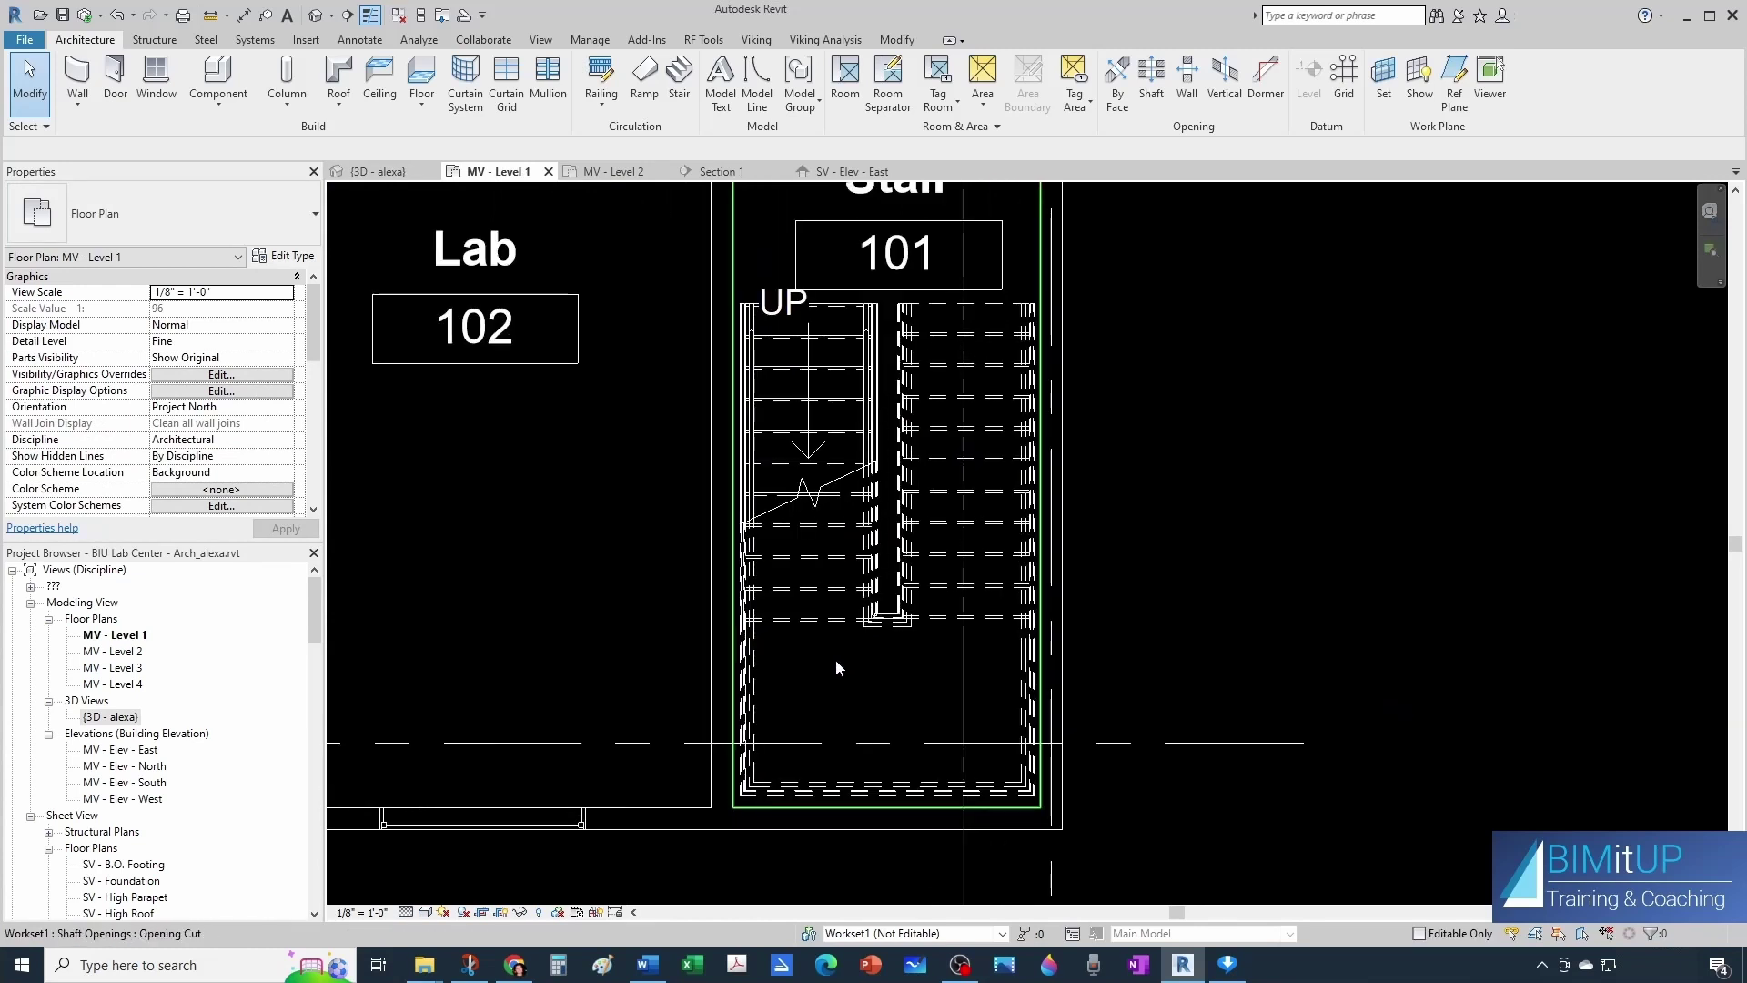
click(733, 685)
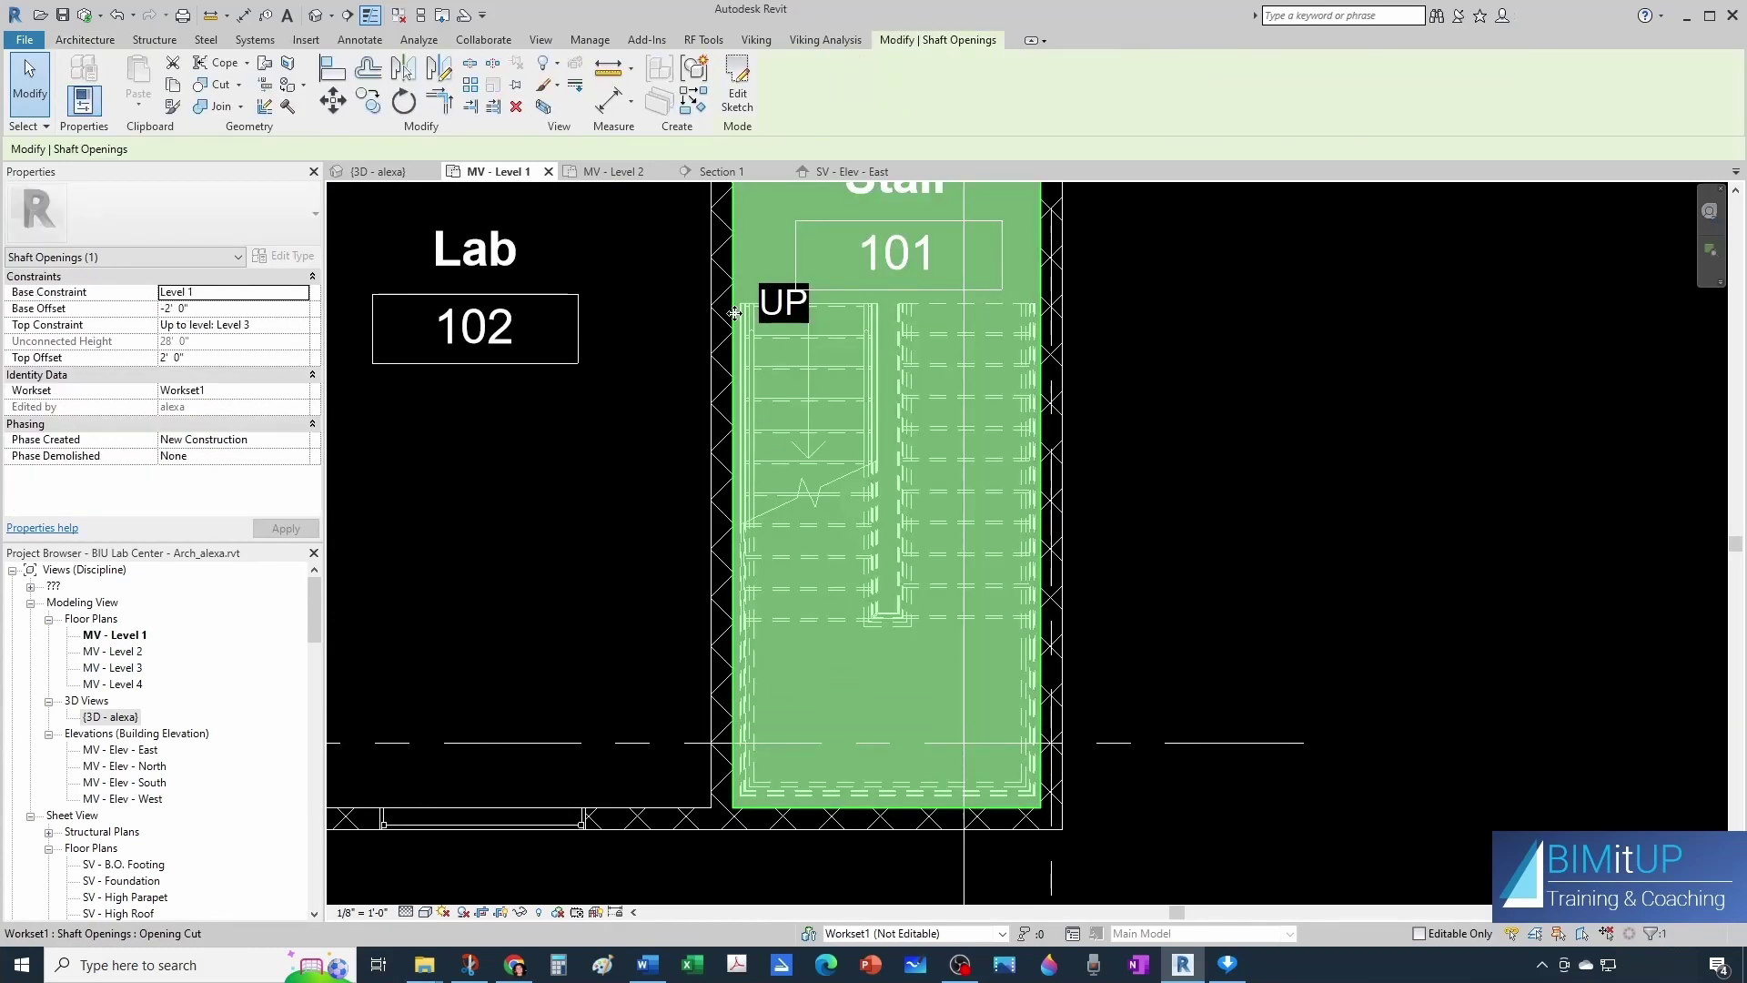
click(735, 86)
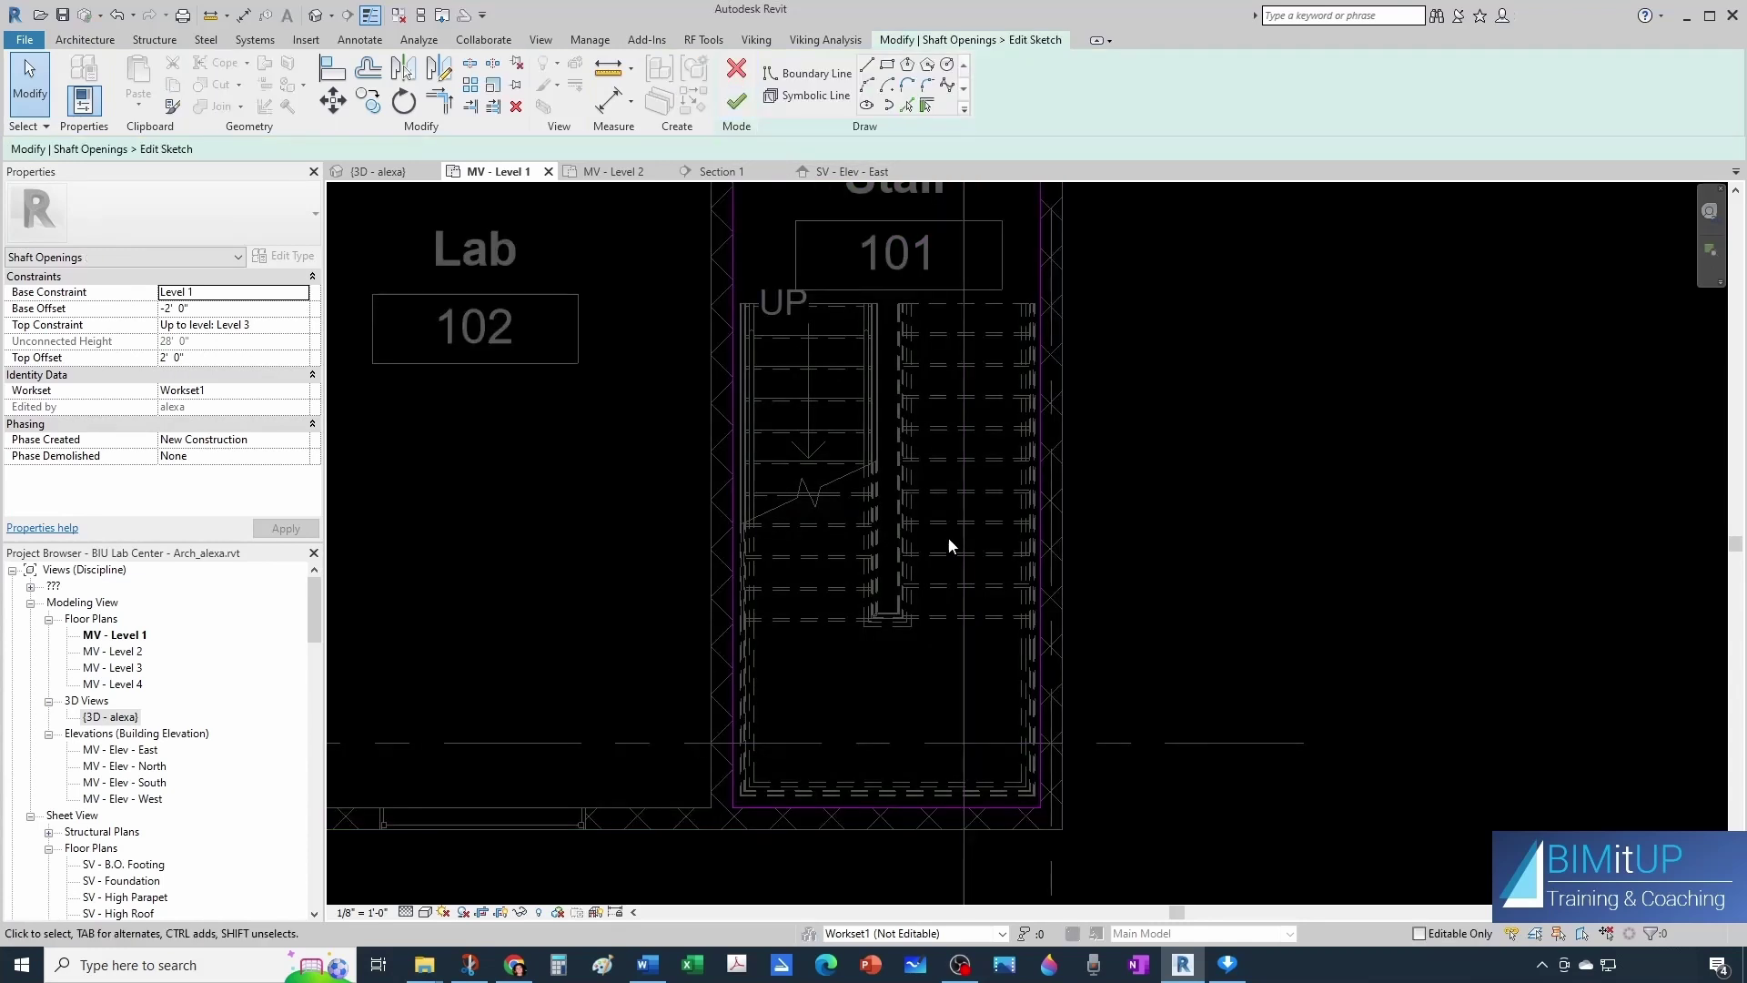
scroll(947, 537, down, 2)
click(919, 193)
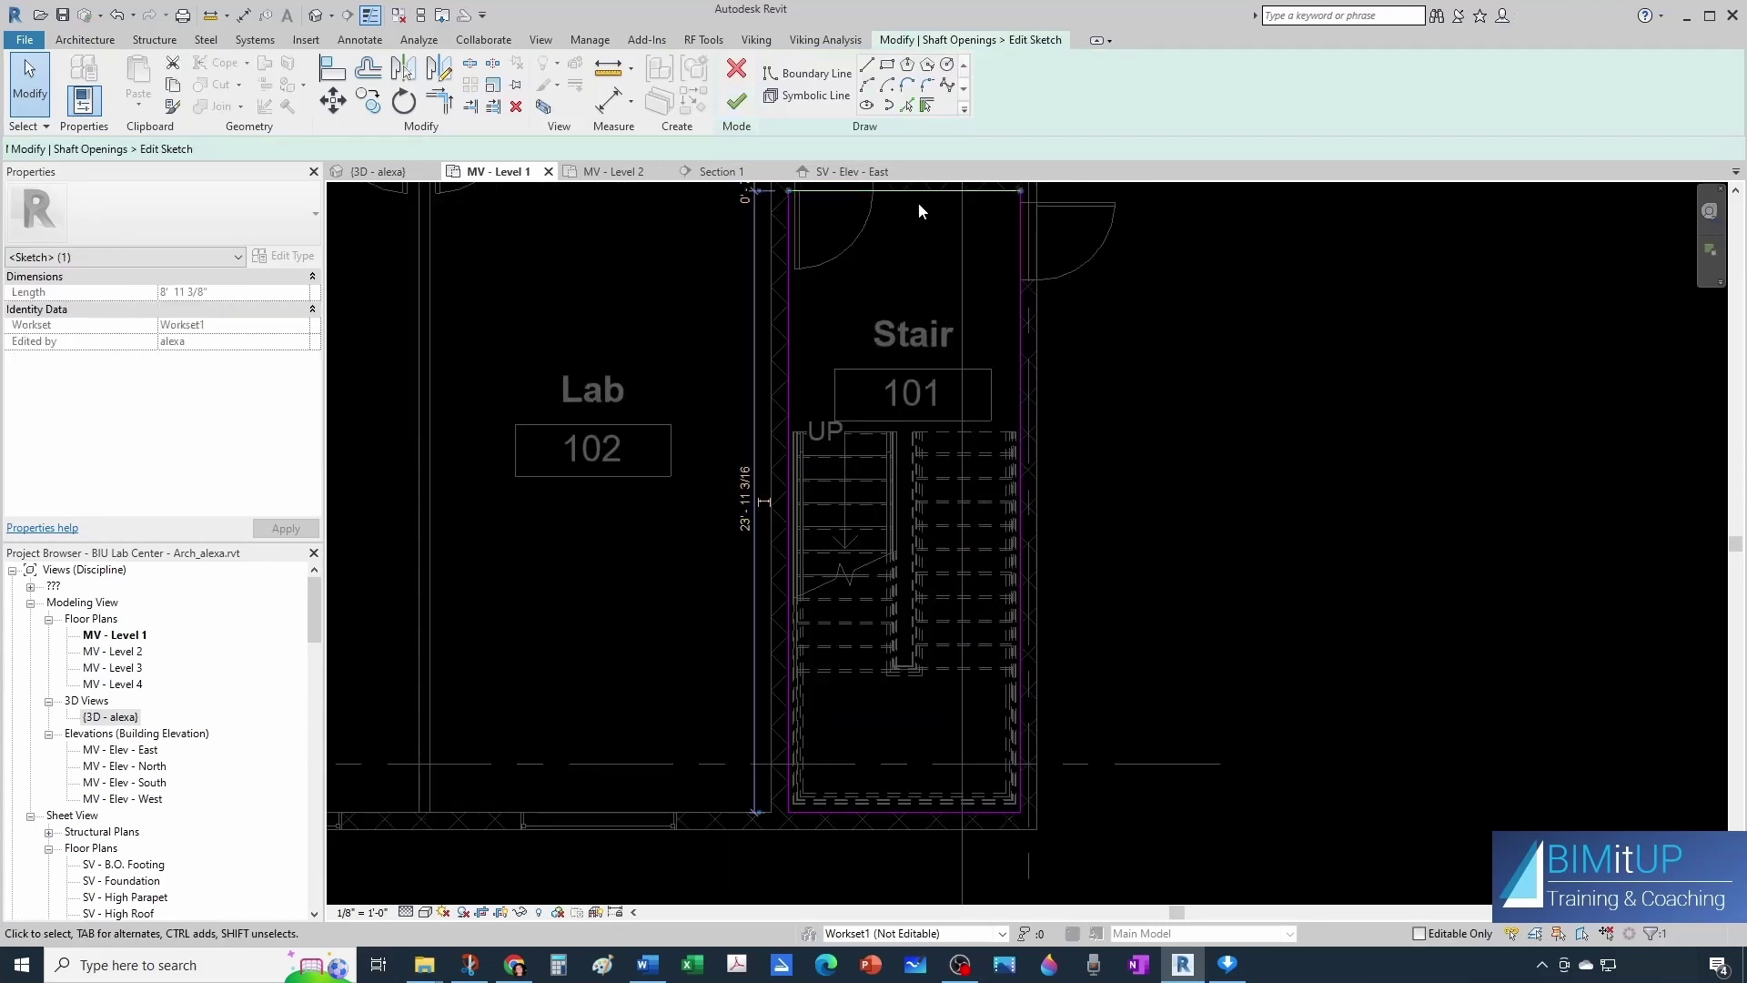
scroll(919, 202, up, 1)
drag(919, 191, 942, 461)
key(Escape)
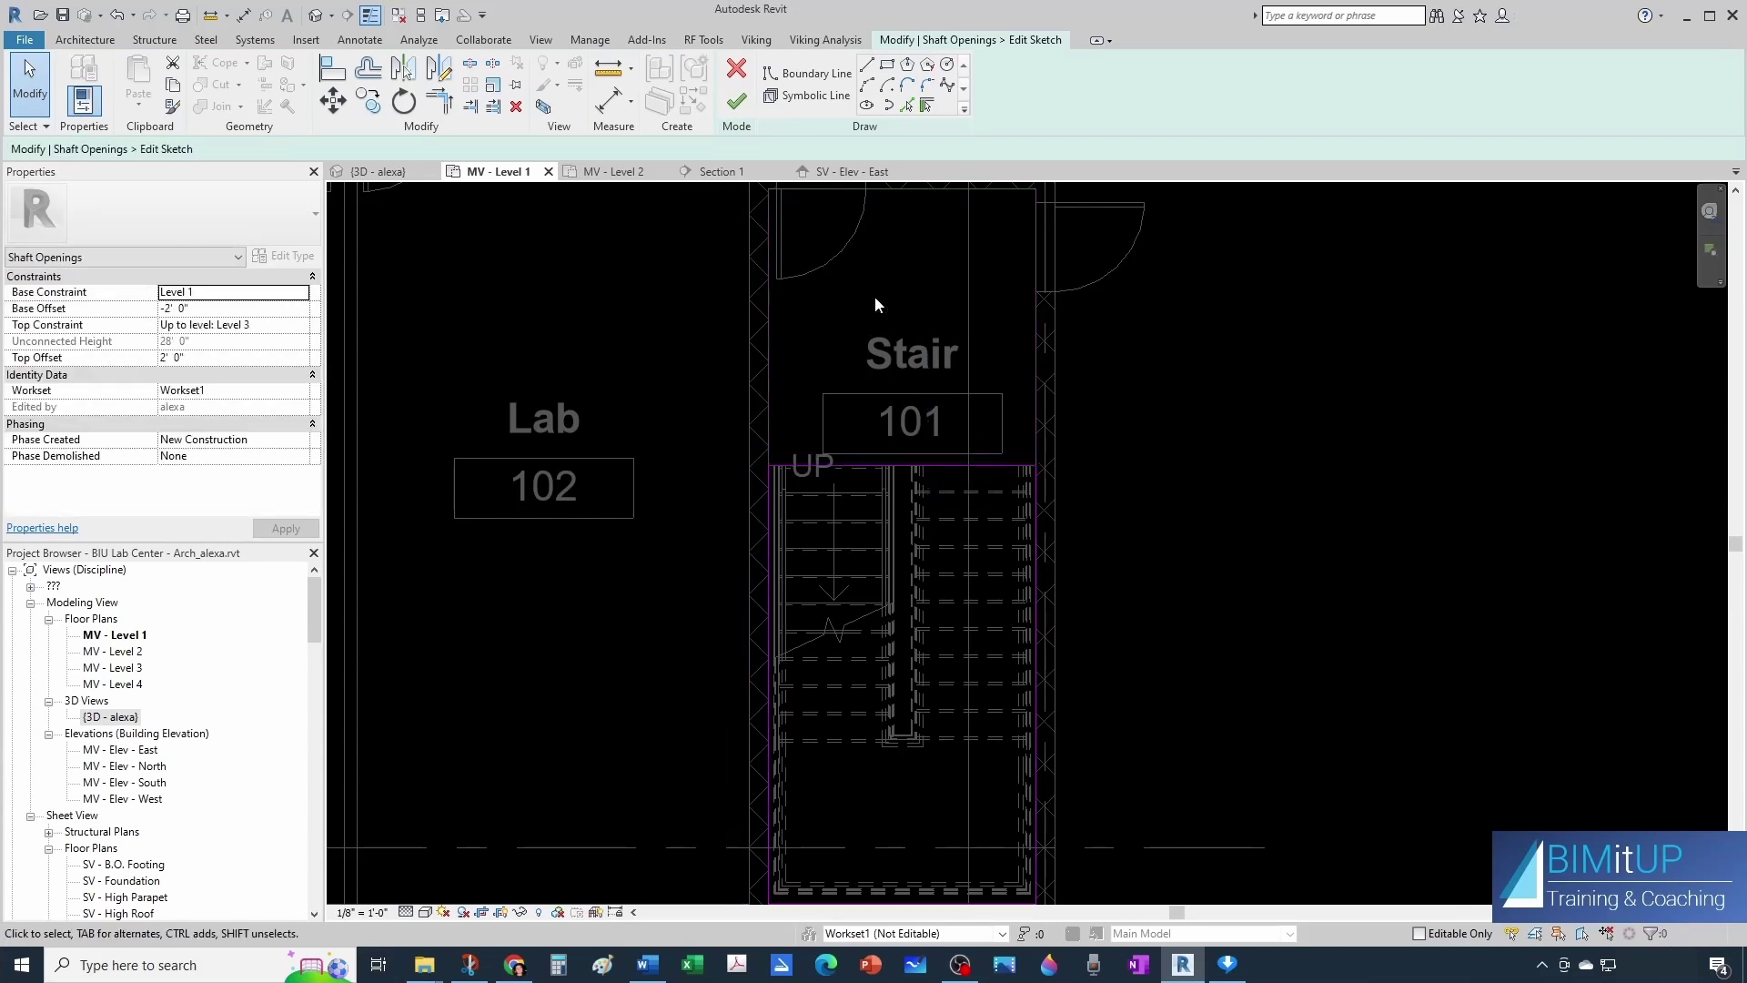
click(737, 103)
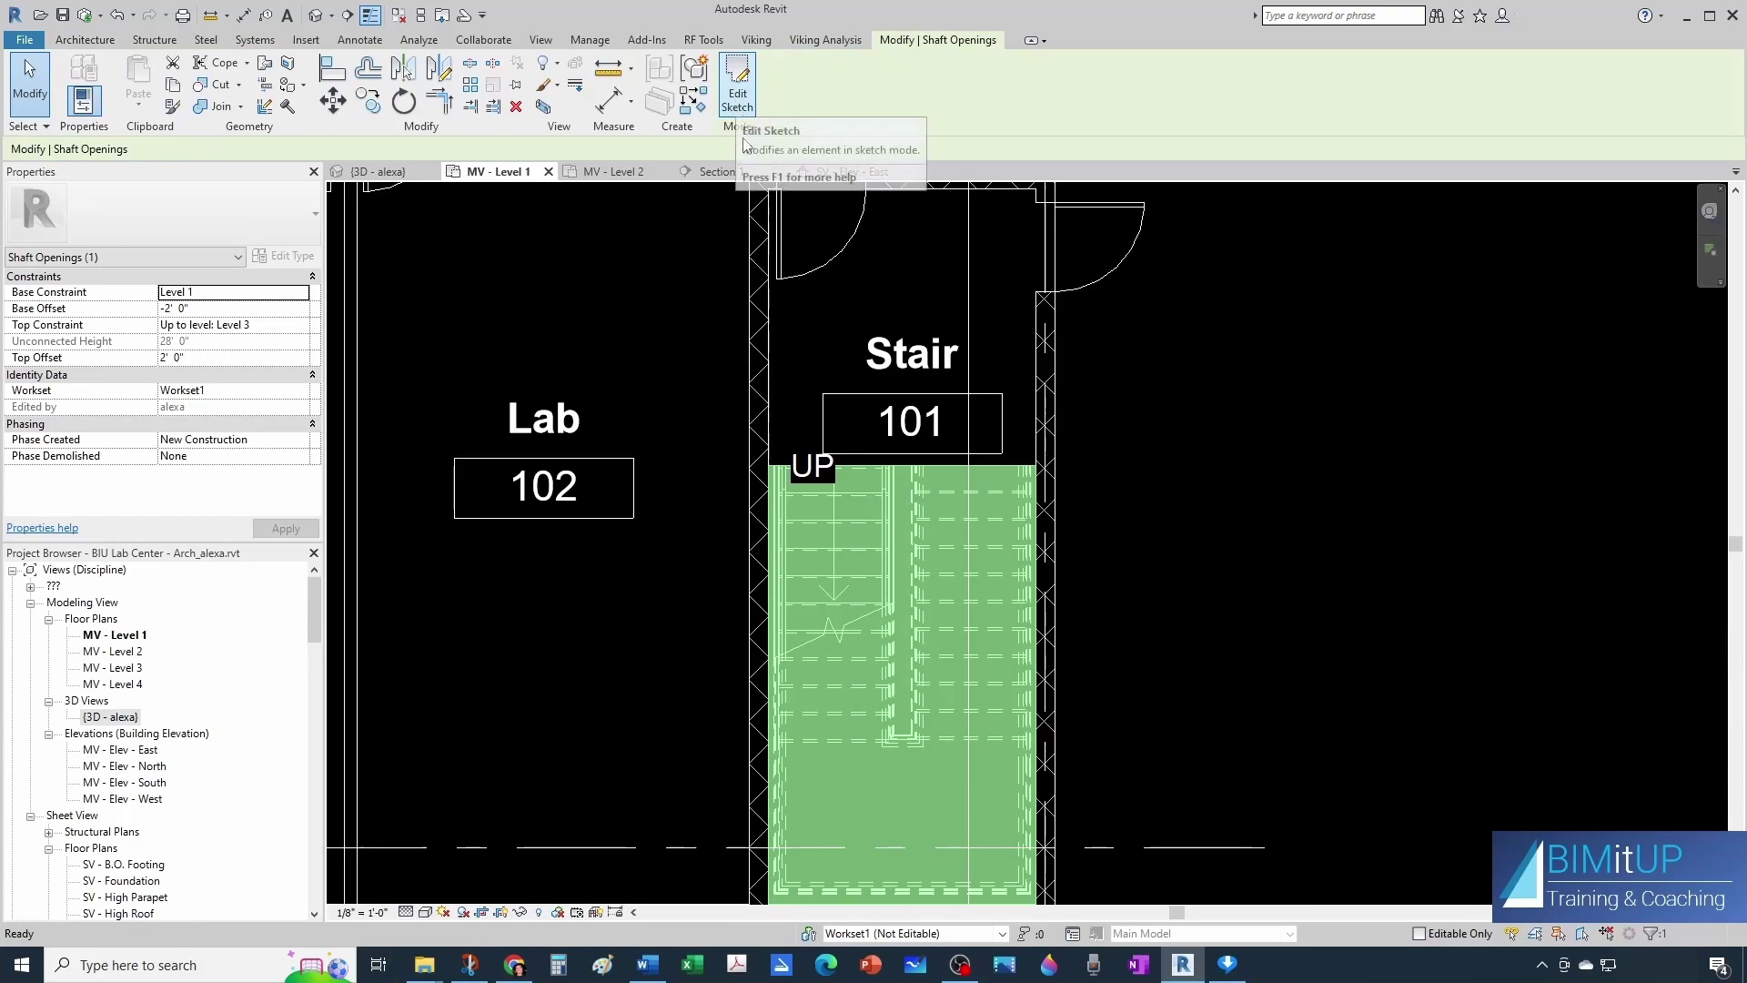
key(Escape)
In the 3D view, change the shaft opening's Base Offset to 0.
click(380, 171)
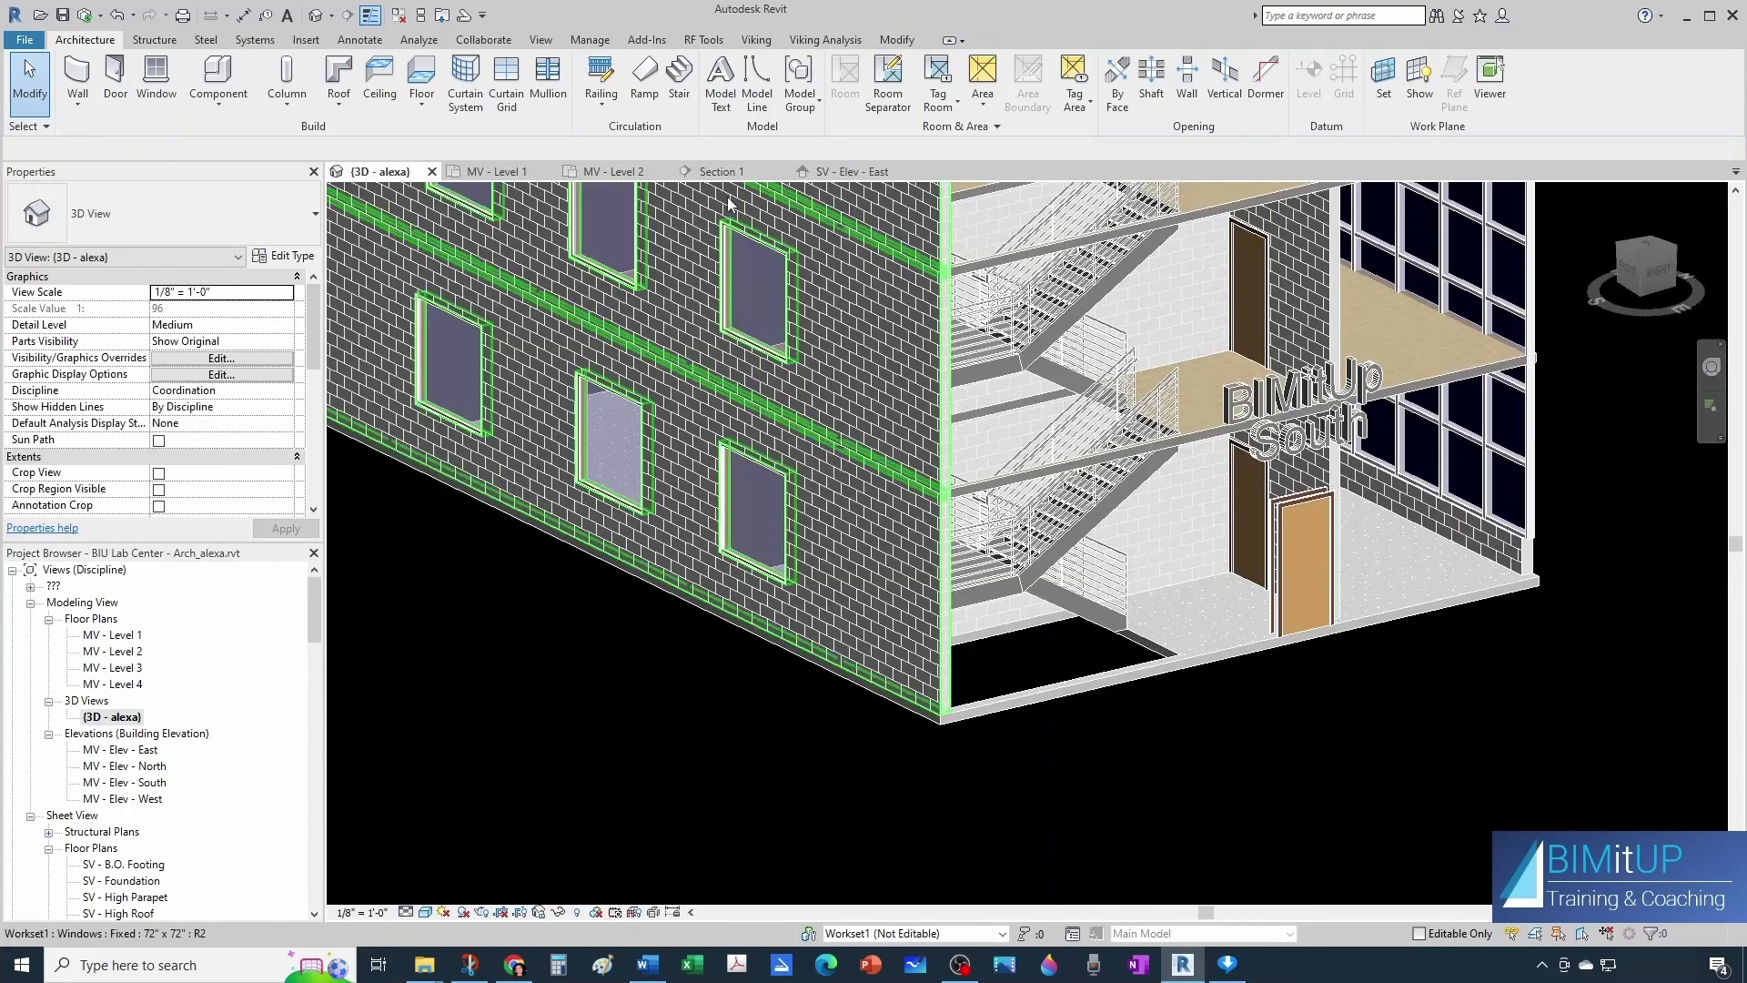
scroll(1222, 499, up, 3)
shift+middle_drag(1223, 499, 1136, 387)
scroll(1136, 386, down, 5)
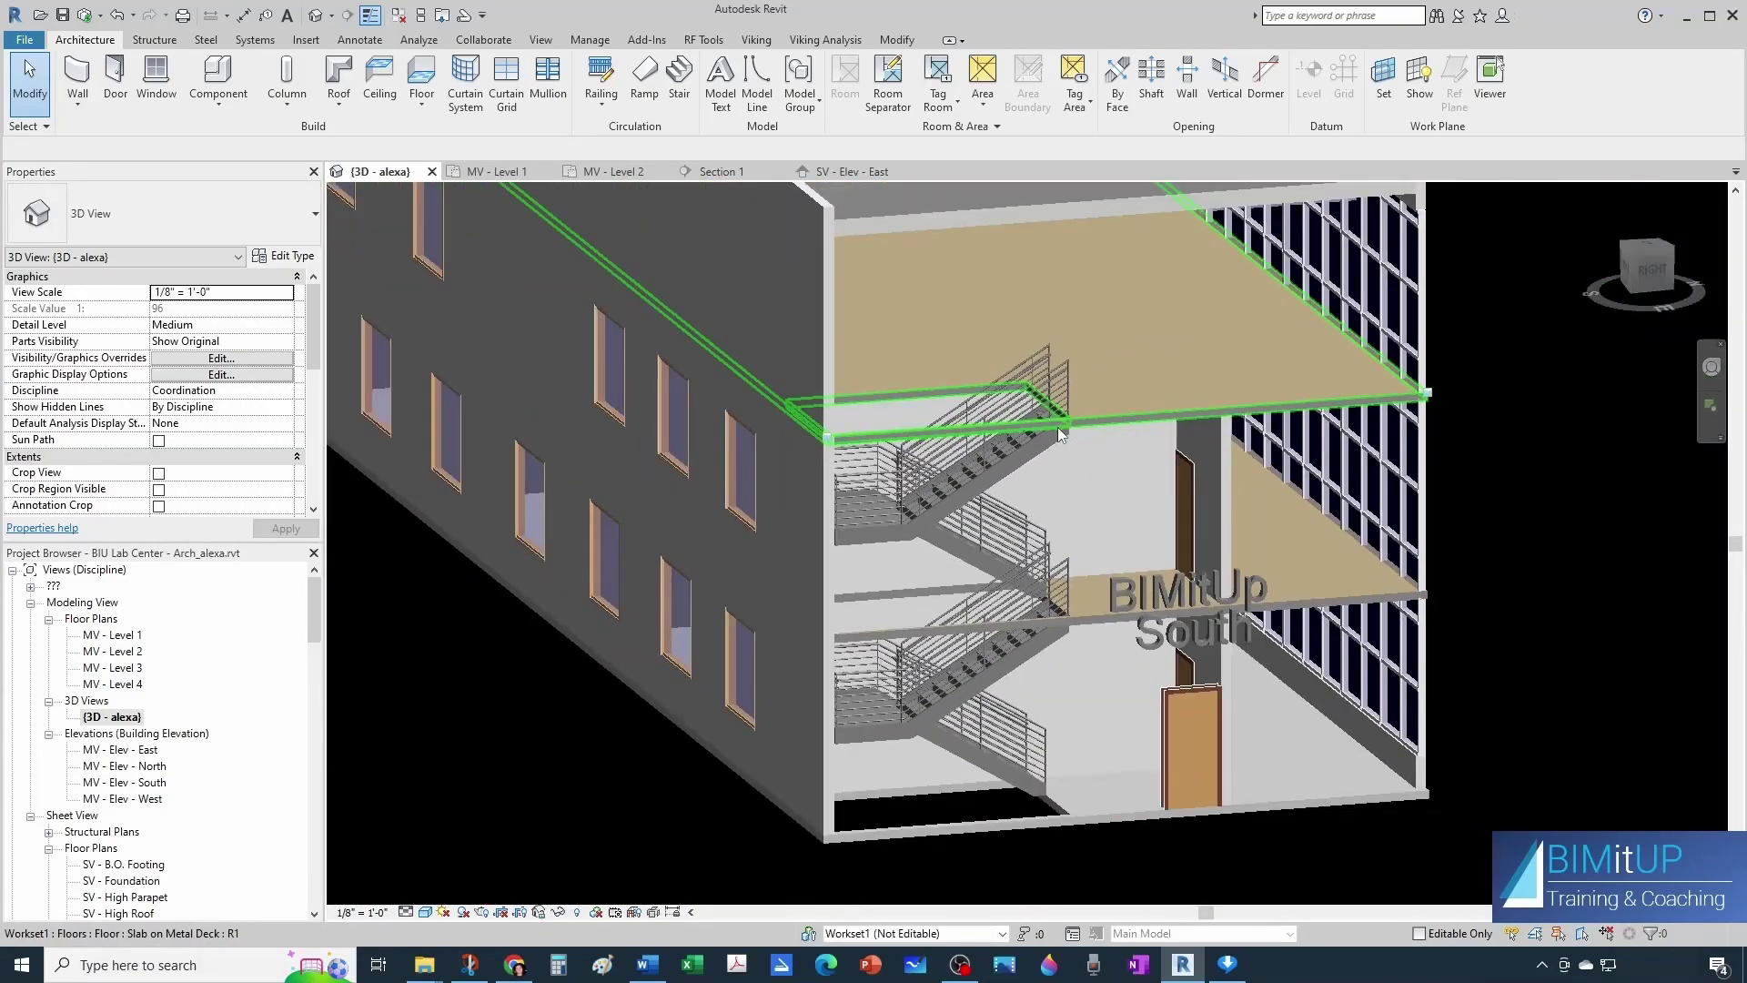
shift+middle_drag(1147, 637, 1172, 750)
scroll(1165, 782, up, 3)
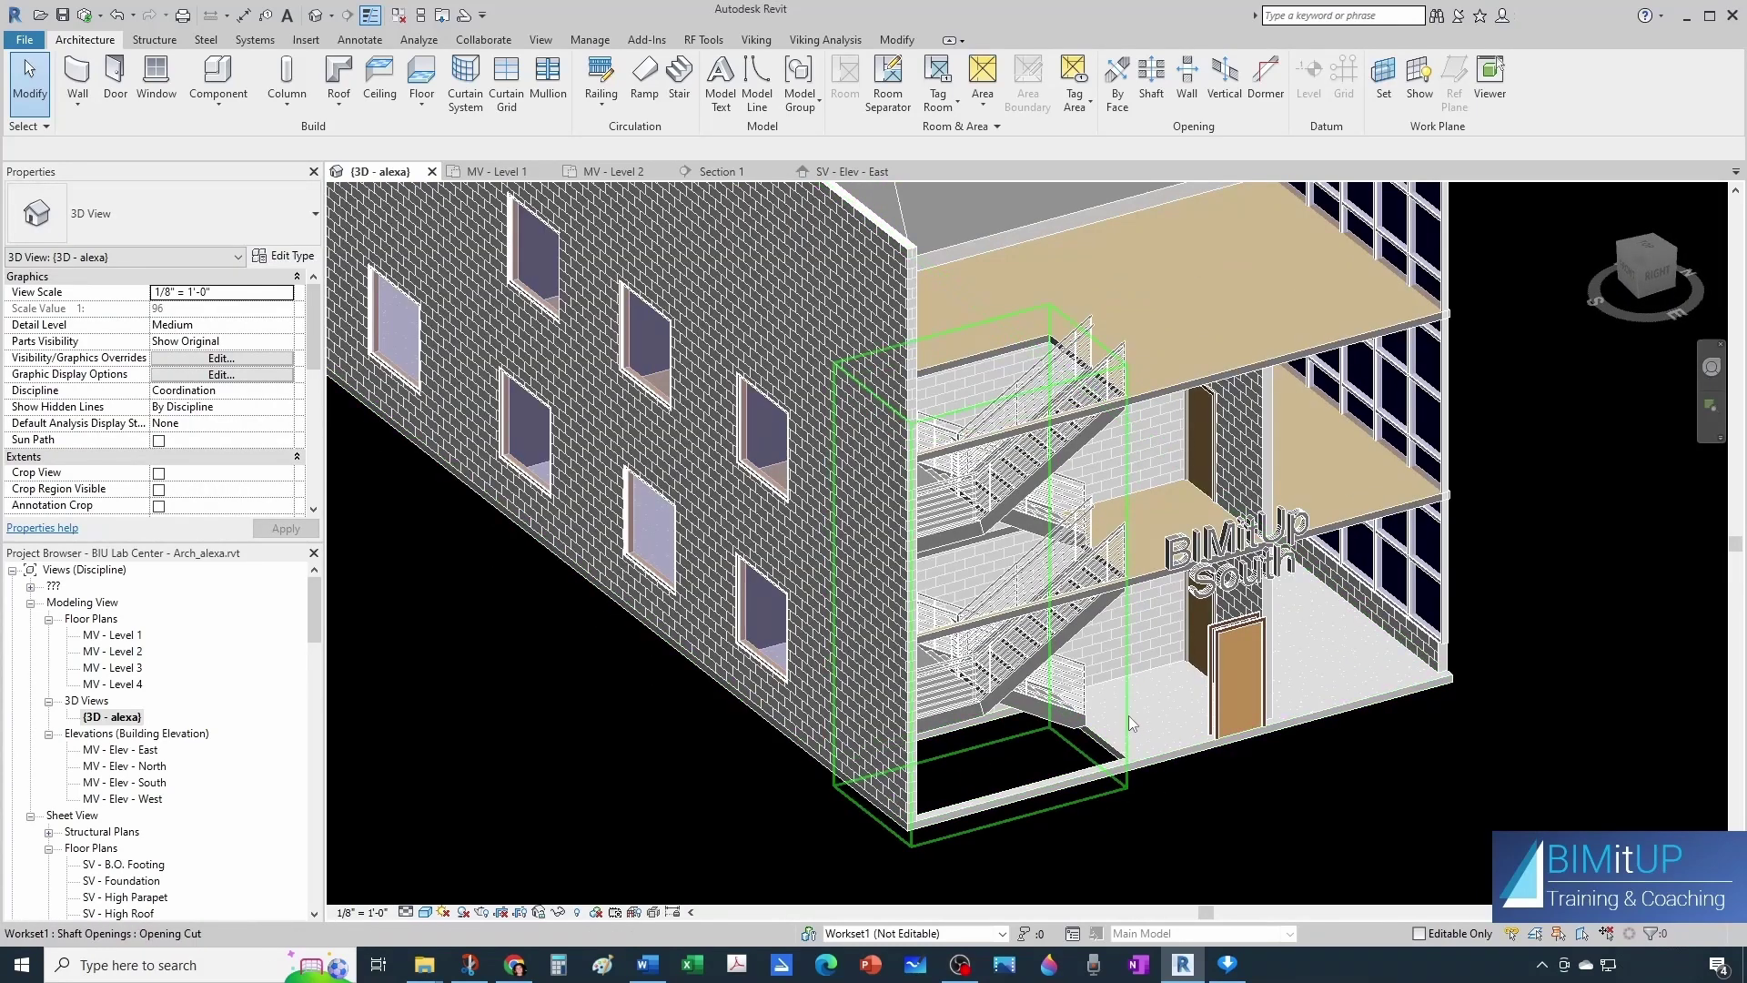
click(874, 764)
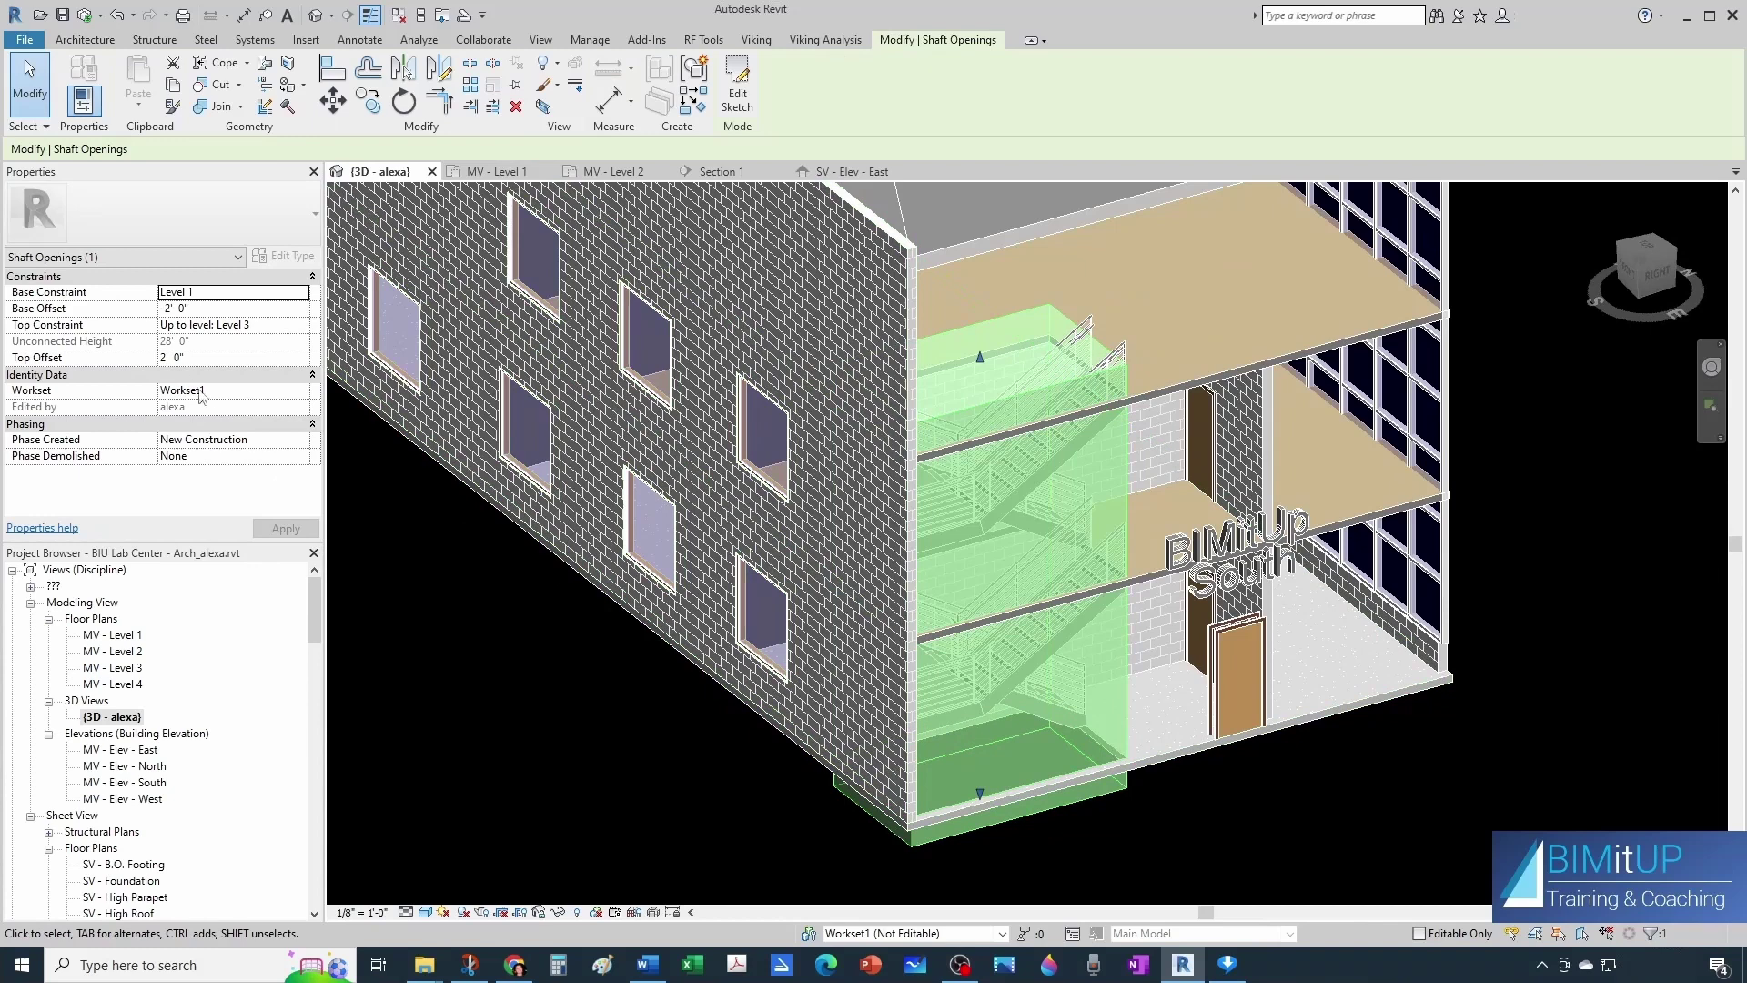
click(204, 308)
text(0)
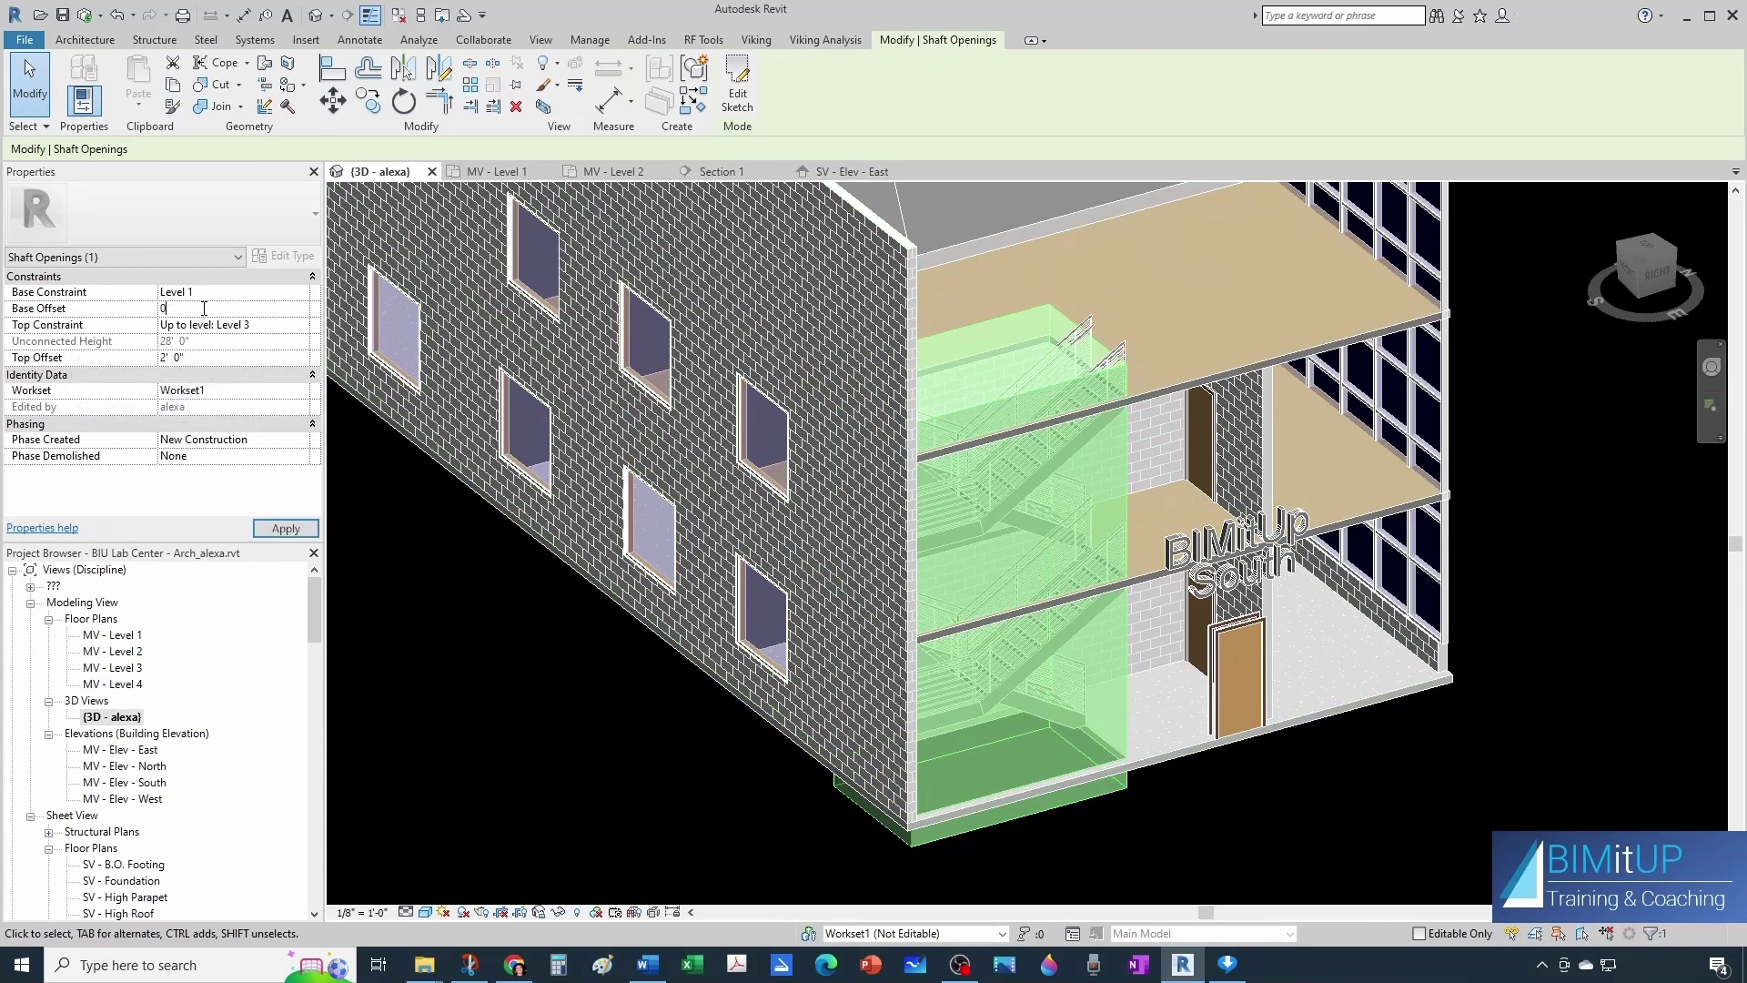
click(646, 670)
Orbit the model to review the brick wall and stair core.
shift+middle_drag(706, 664, 1007, 710)
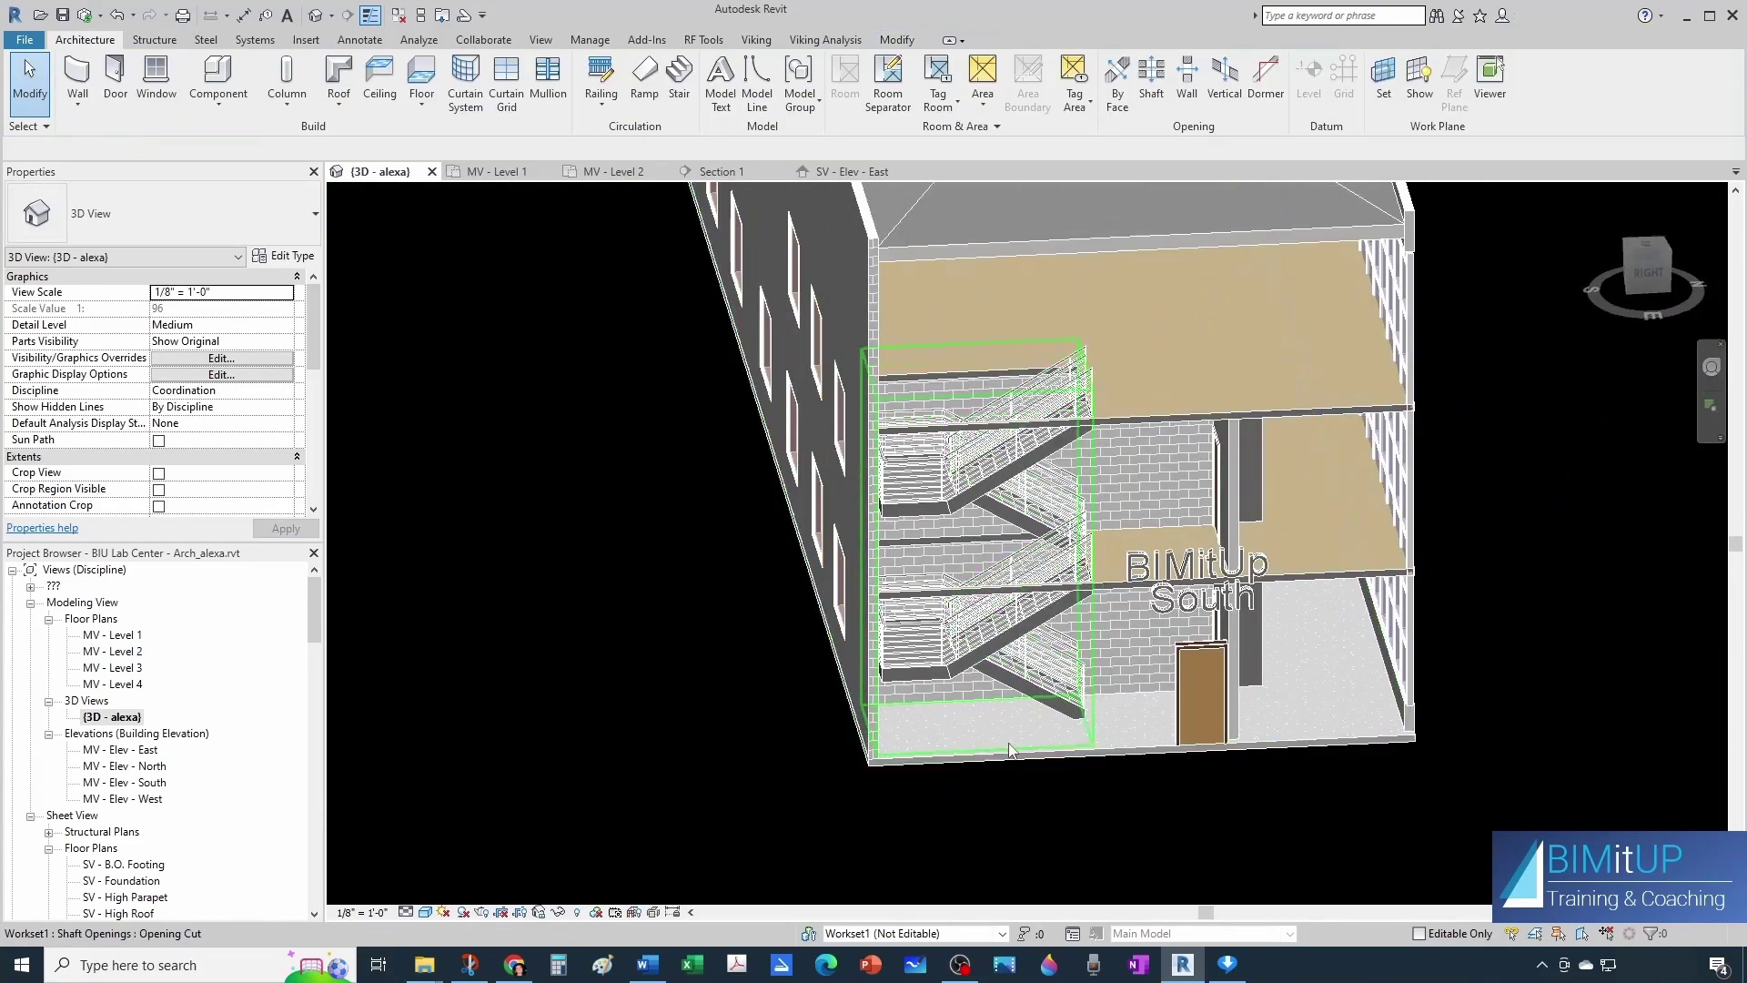
scroll(1120, 762, up, 2)
shift+middle_drag(1120, 763, 1225, 673)
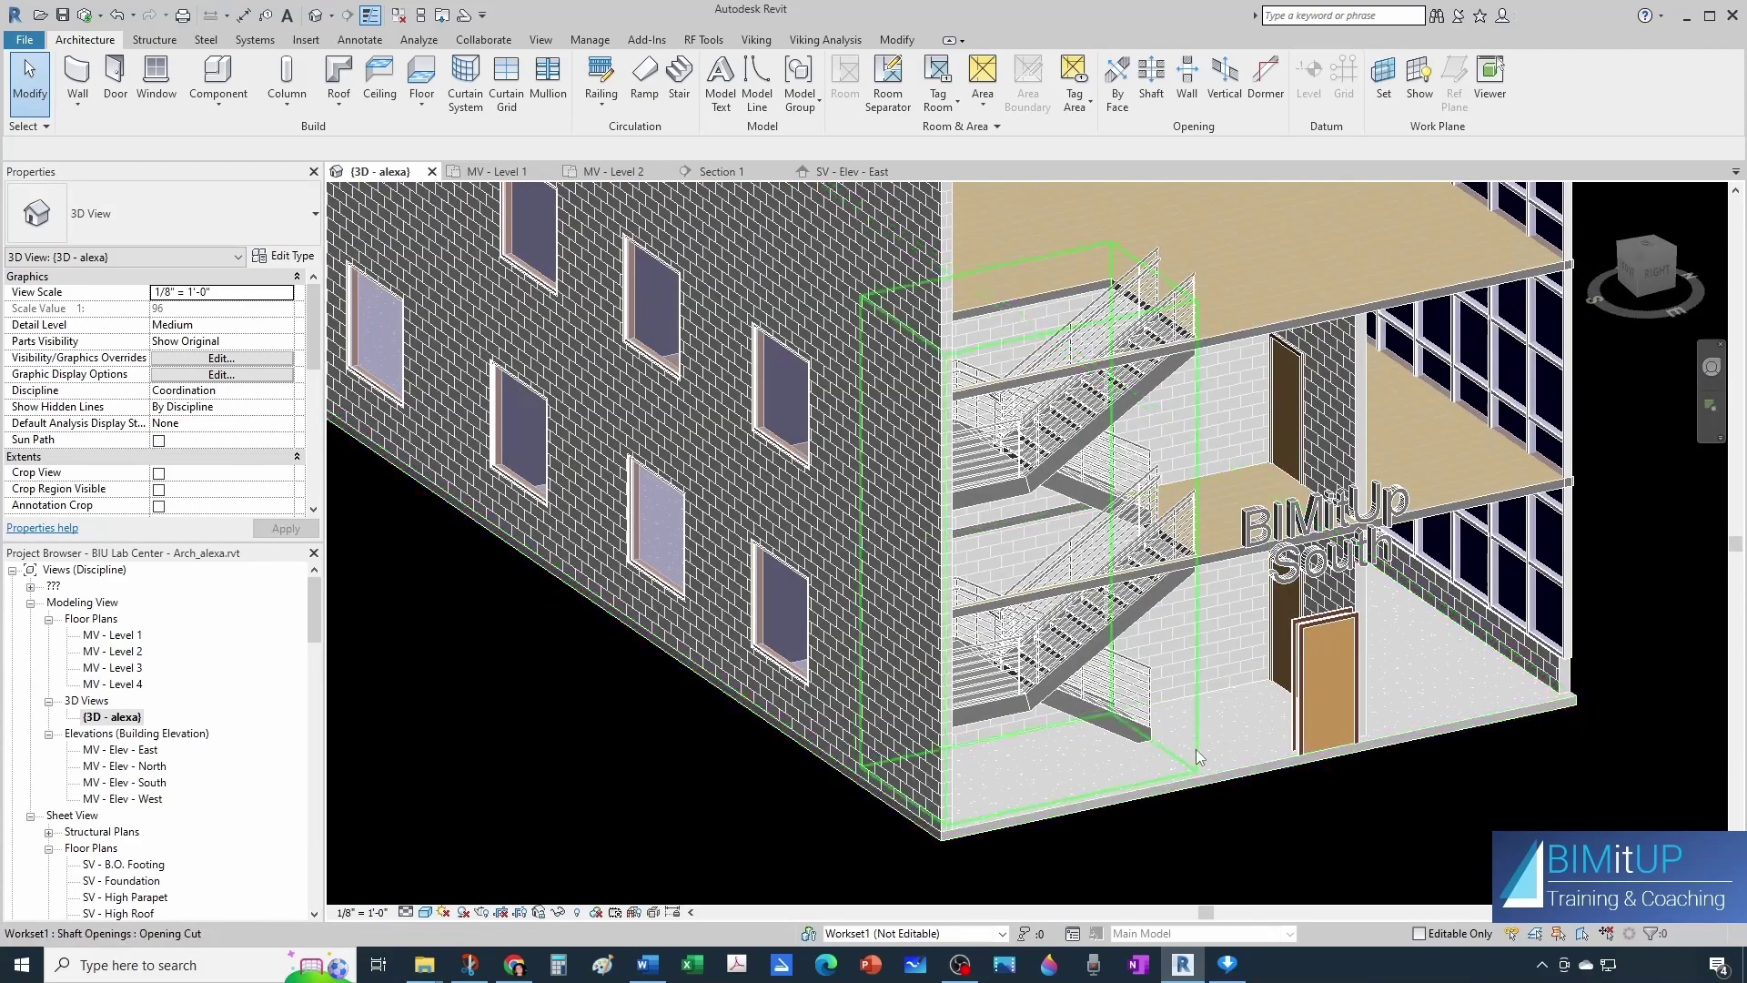
scroll(1165, 755, down, 3)
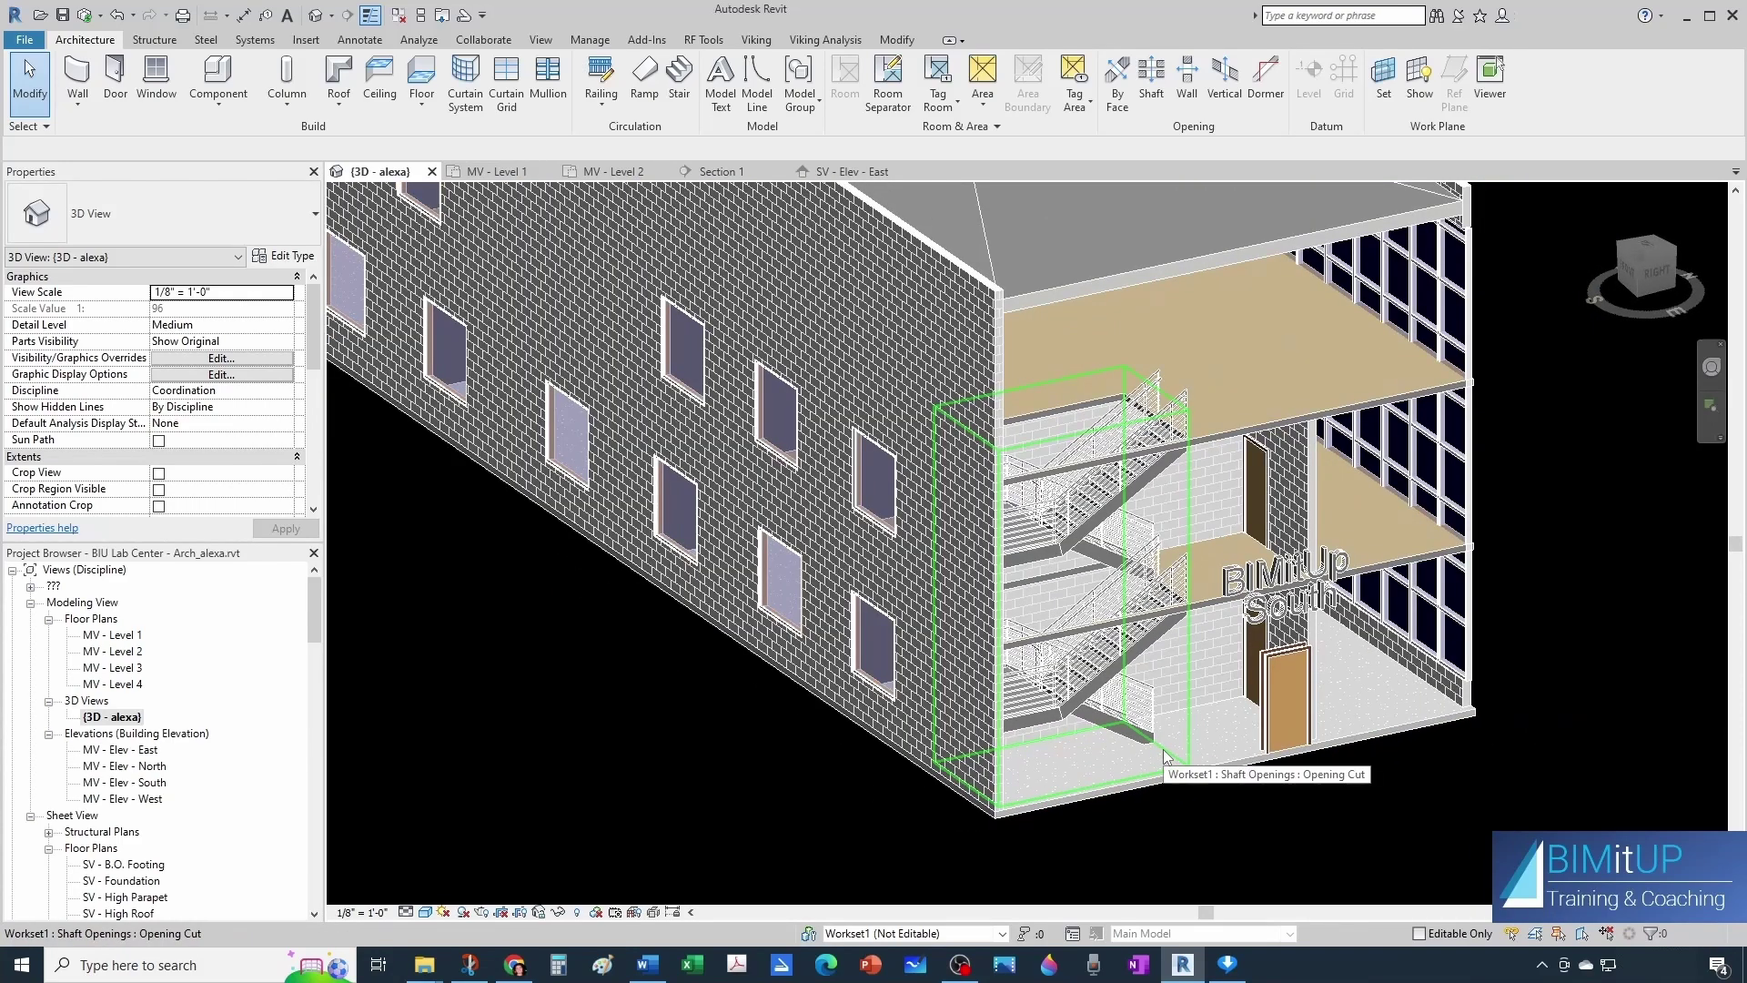